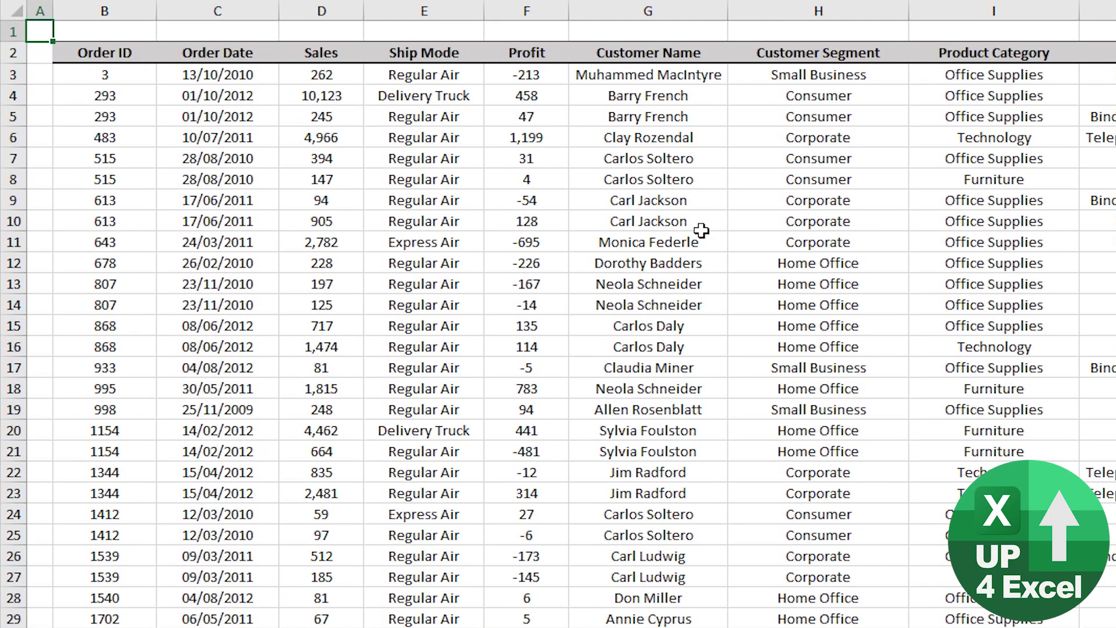
# - Turn on AutoFilter for the order table headers with Ctrl+Shift+L
pyautogui.click(392, 164)
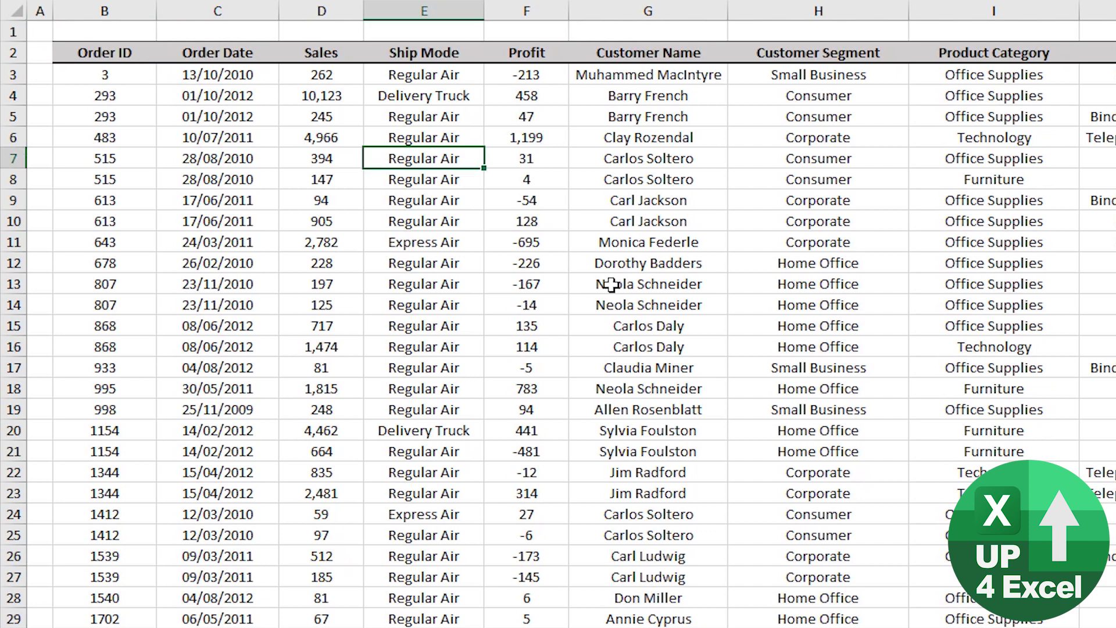
pyautogui.hotkey('ctrl', 'shift', 'l')
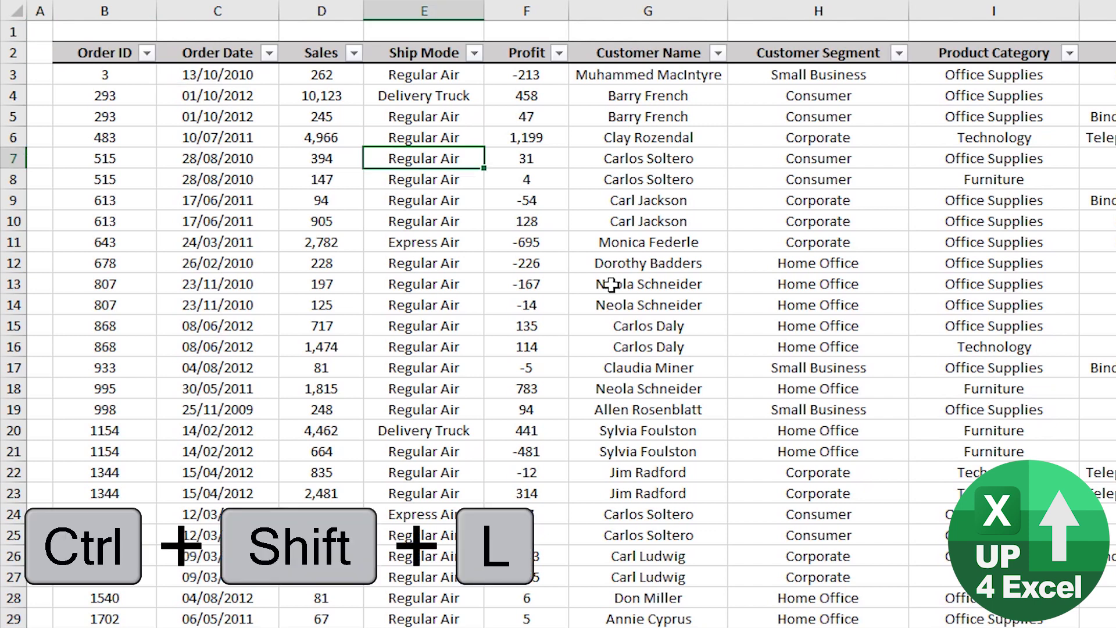
pyautogui.click(474, 53)
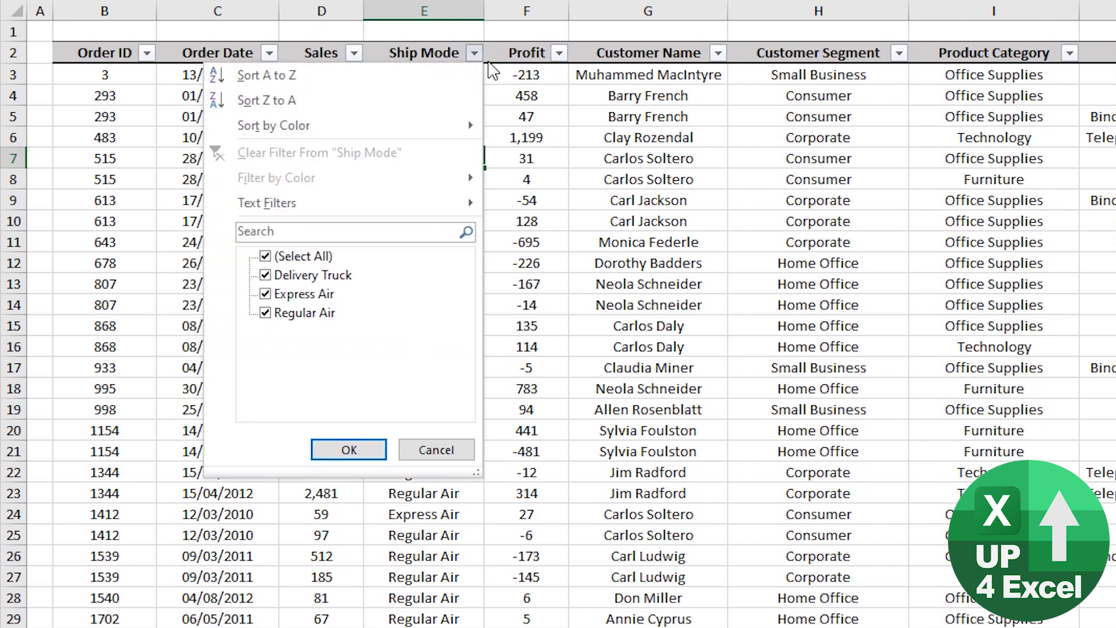
pyautogui.click(474, 54)
pyautogui.click(430, 53)
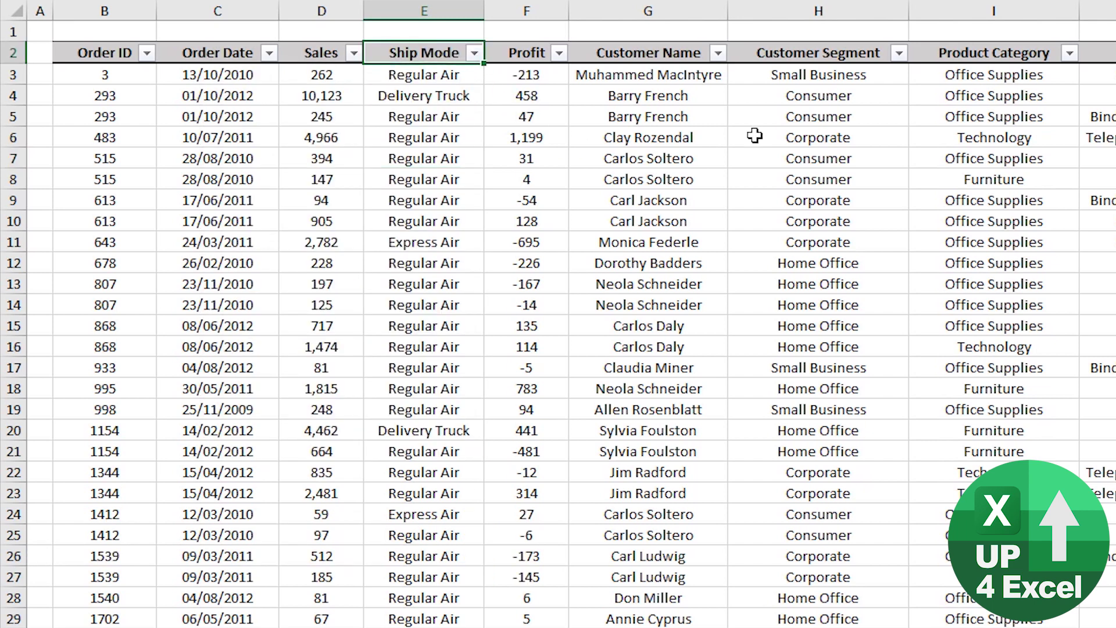
# - Browse the Ship Mode filter options with Alt+Down and arrow keys, leaving them unchanged
pyautogui.hotkey('alt', 'Down')
pyautogui.press('Down')
pyautogui.press('Down')
pyautogui.press('Down')
pyautogui.press('Down')
pyautogui.press('Down')
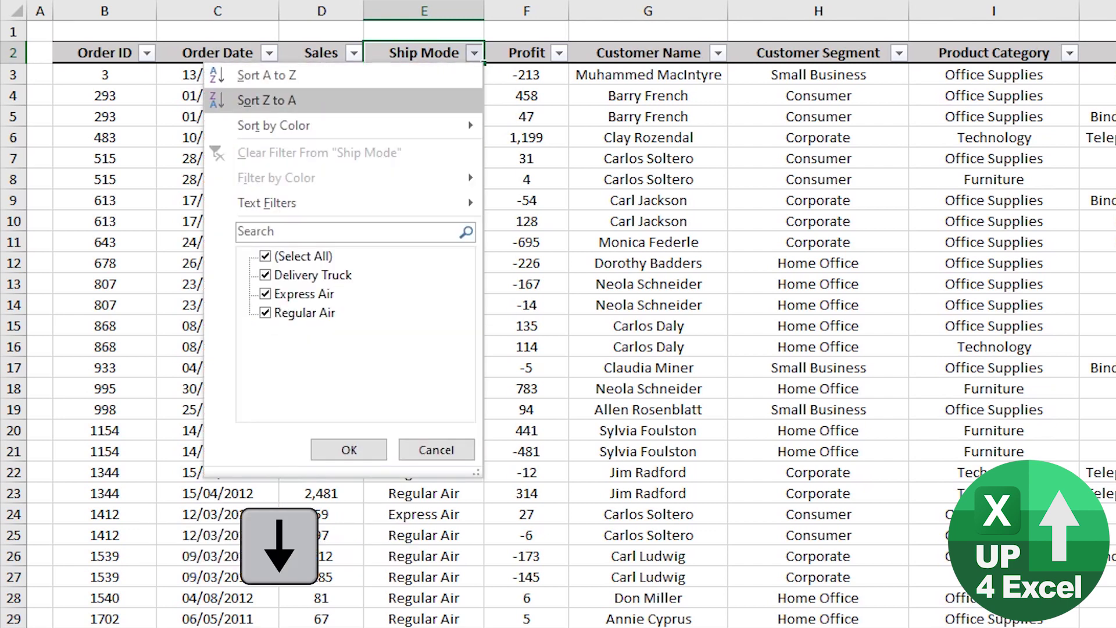
pyautogui.press('Right')
pyautogui.press('Left')
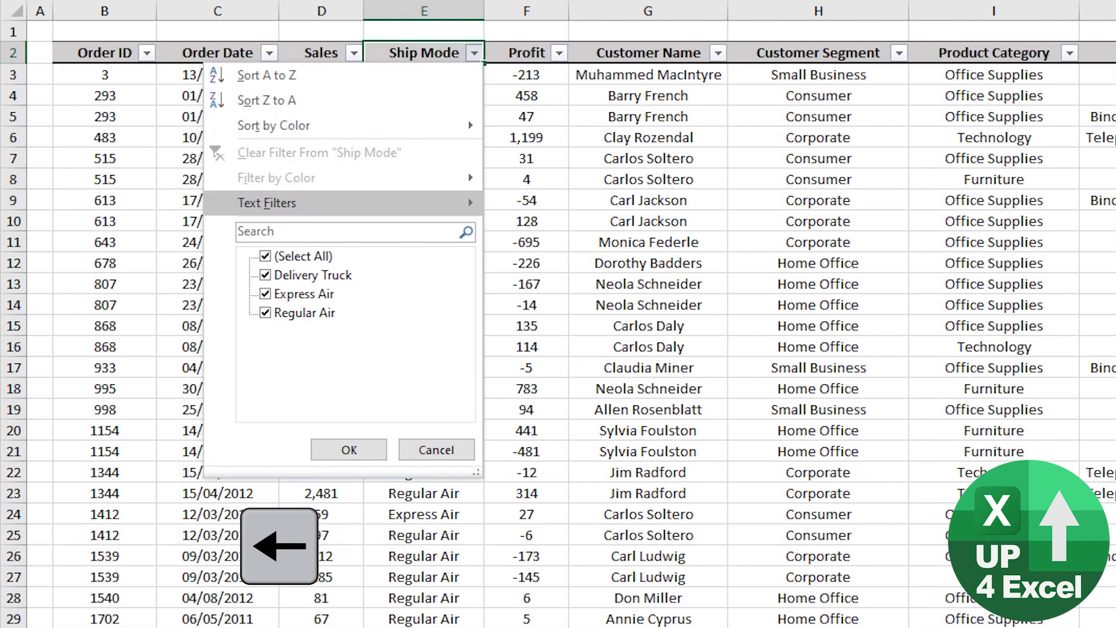
pyautogui.press('Down')
pyautogui.press('Down')
pyautogui.press('Return')
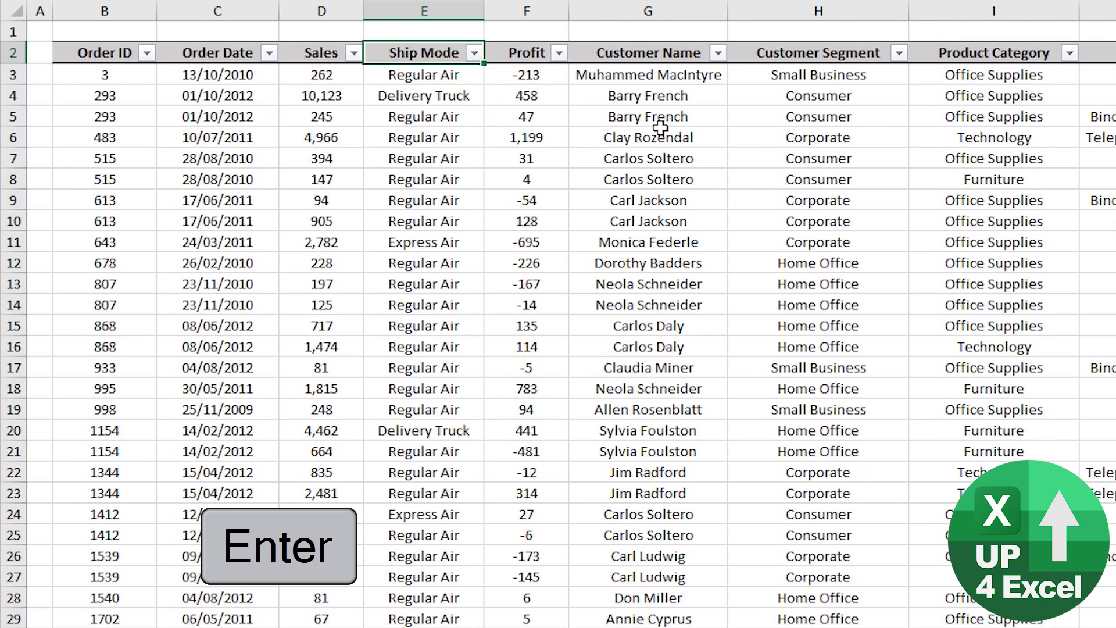
# - Filter Ship Mode to show only Regular Air orders
pyautogui.click(475, 53)
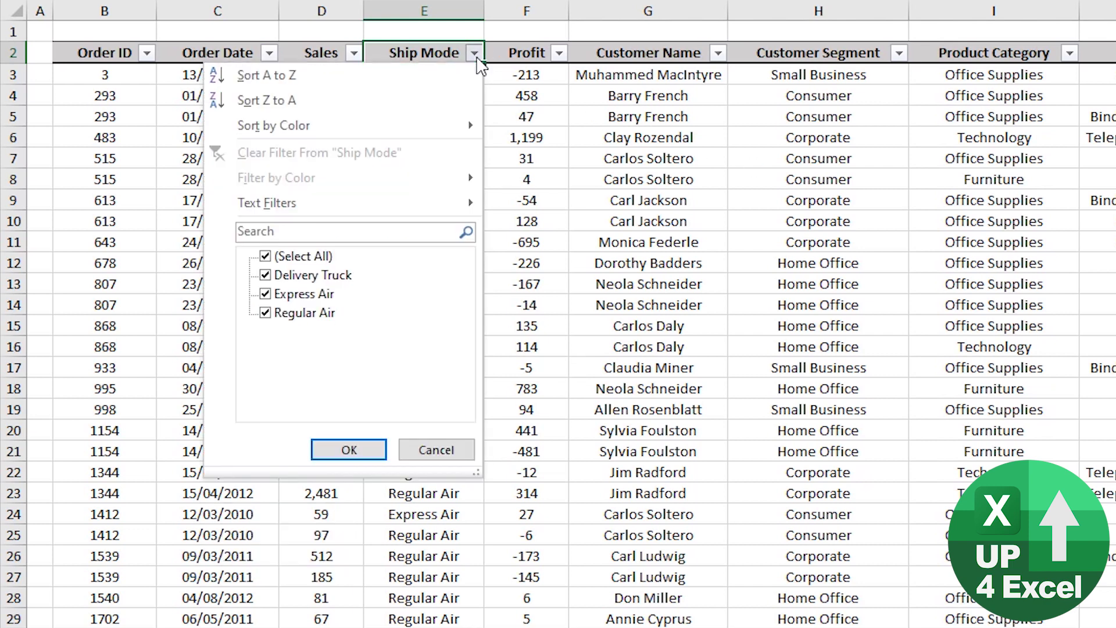
pyautogui.click(300, 257)
pyautogui.click(302, 314)
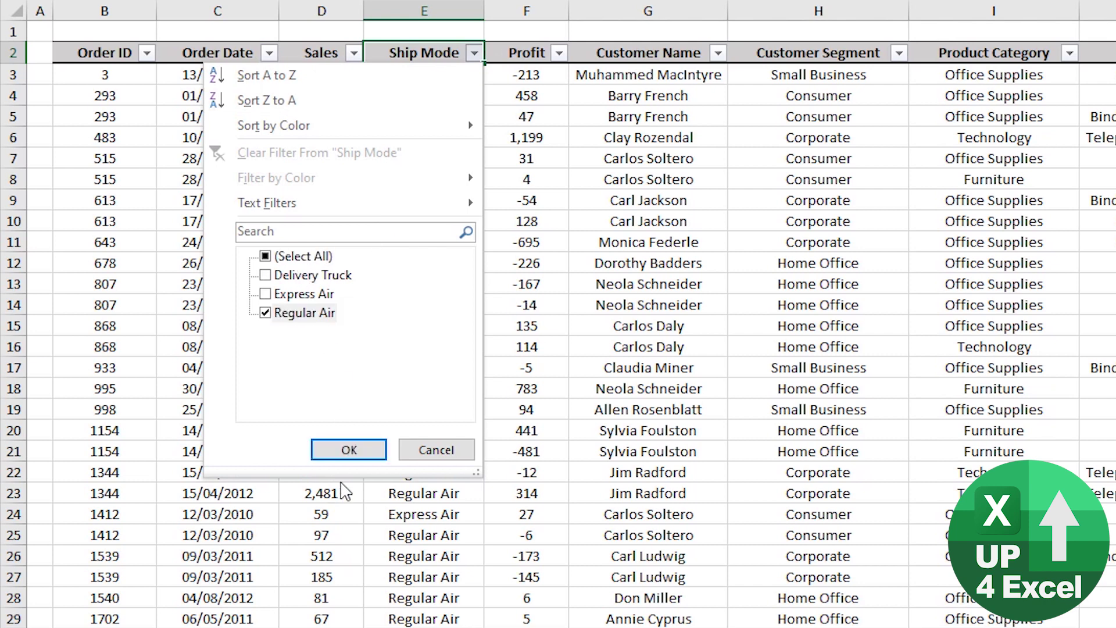
pyautogui.click(357, 450)
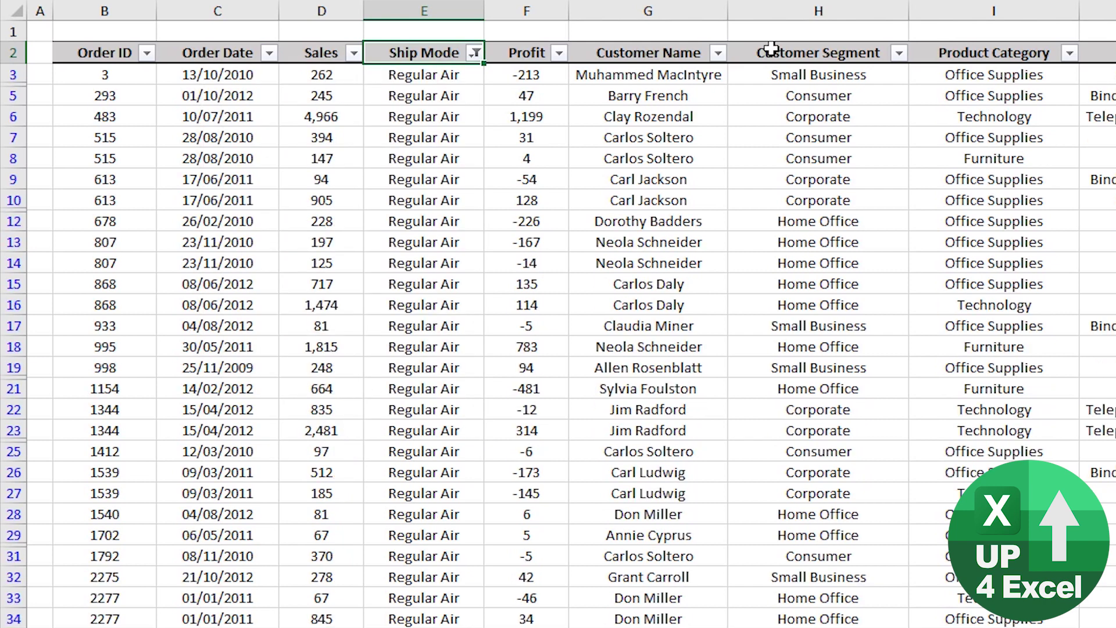
# - Filter Customer Name to show a single customer's orders
pyautogui.click(719, 52)
pyautogui.click(526, 256)
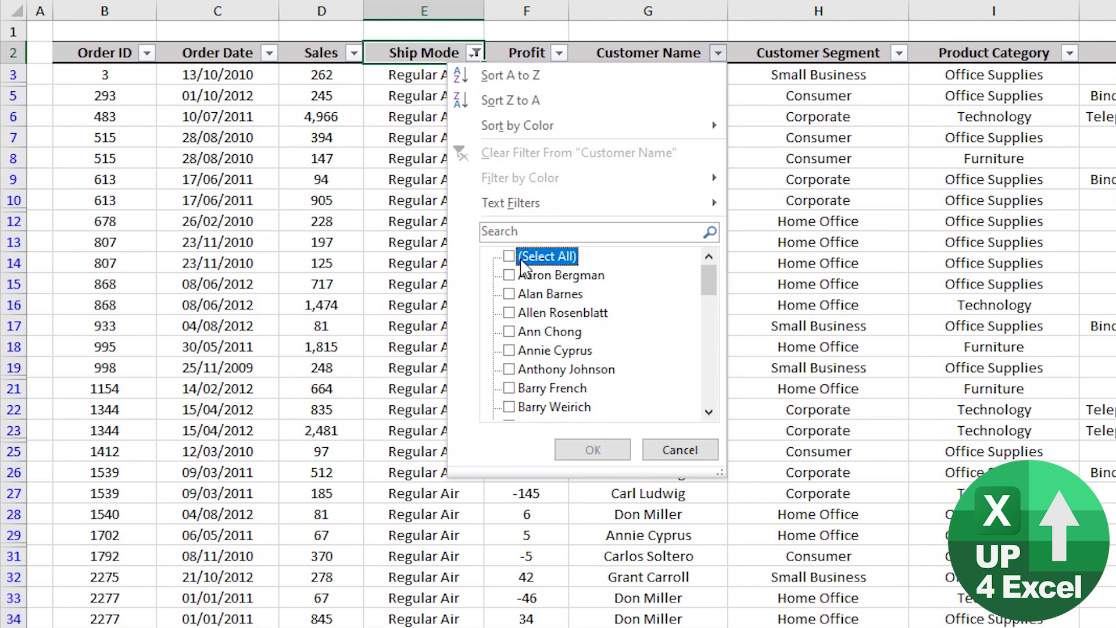
pyautogui.click(524, 369)
pyautogui.click(588, 450)
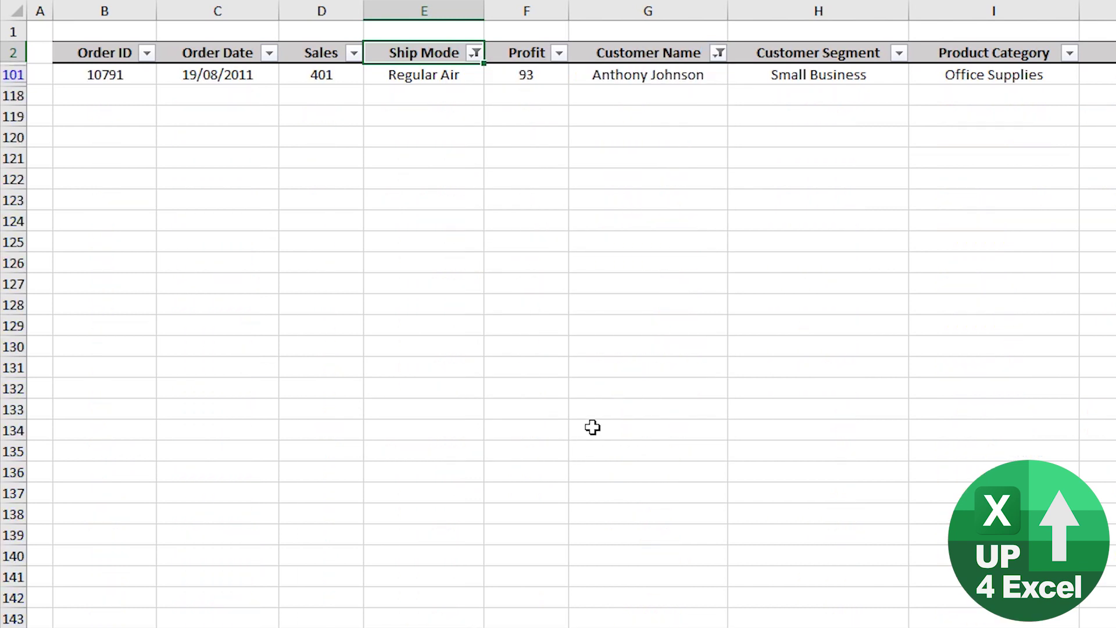
# - Clear the Customer Name filter via Alt+Down, then toggle AutoFilter off and on with Ctrl+Shift+L
pyautogui.click(624, 74)
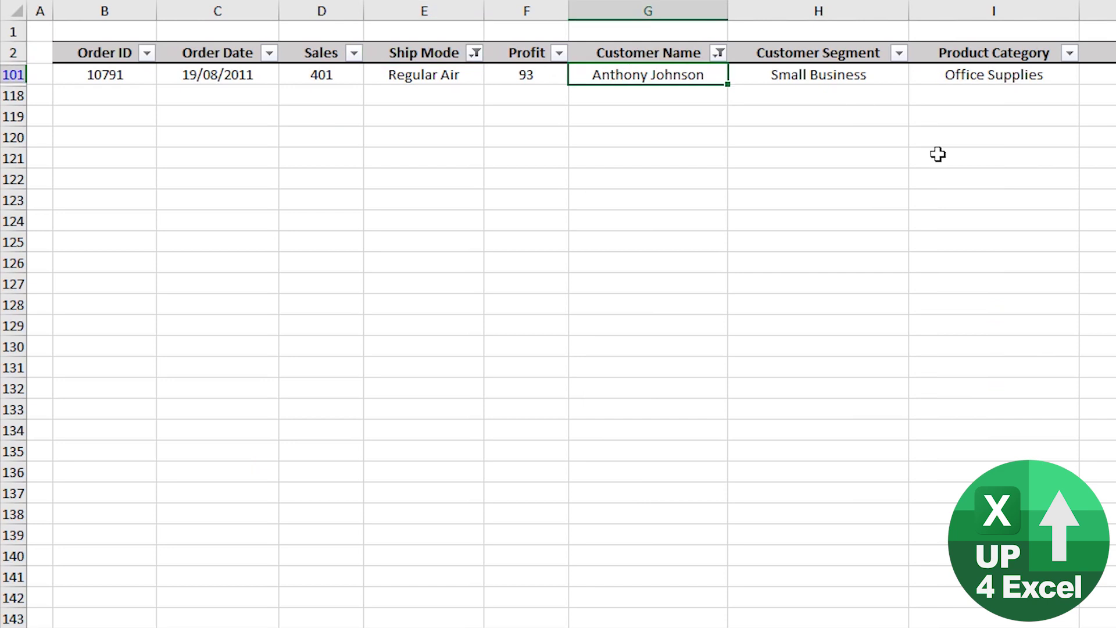
pyautogui.press('Up')
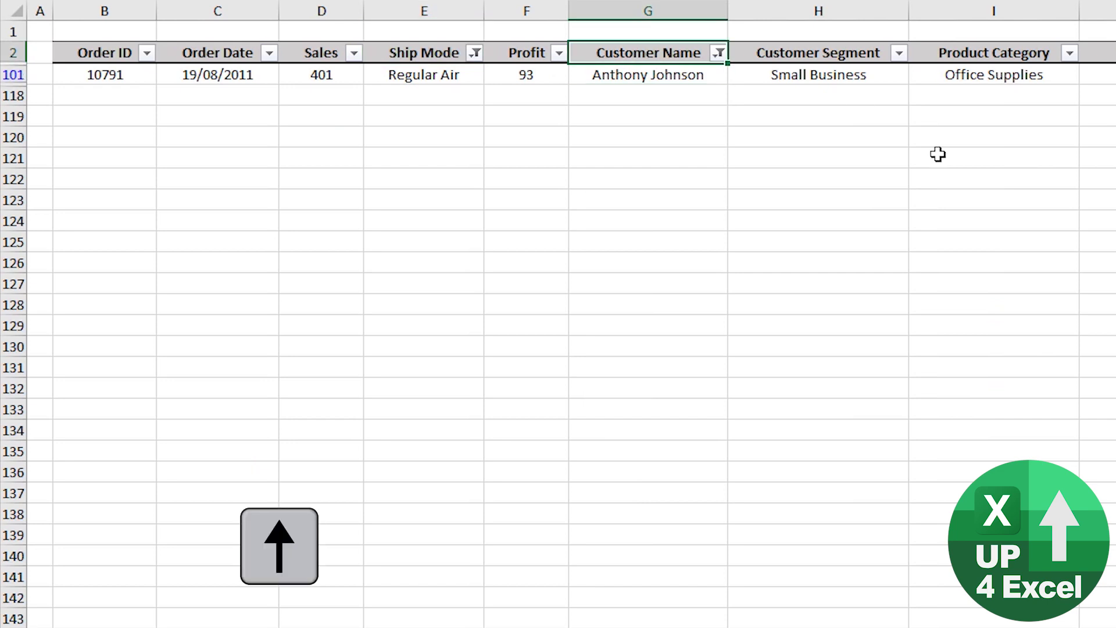
pyautogui.hotkey('alt', 'Down')
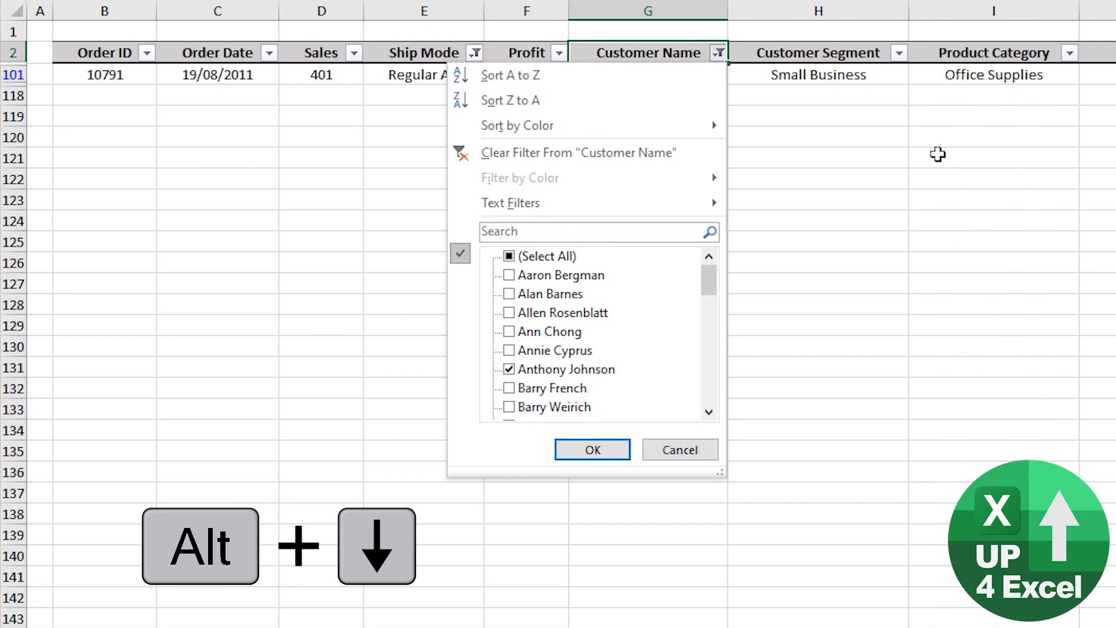
pyautogui.press('c')
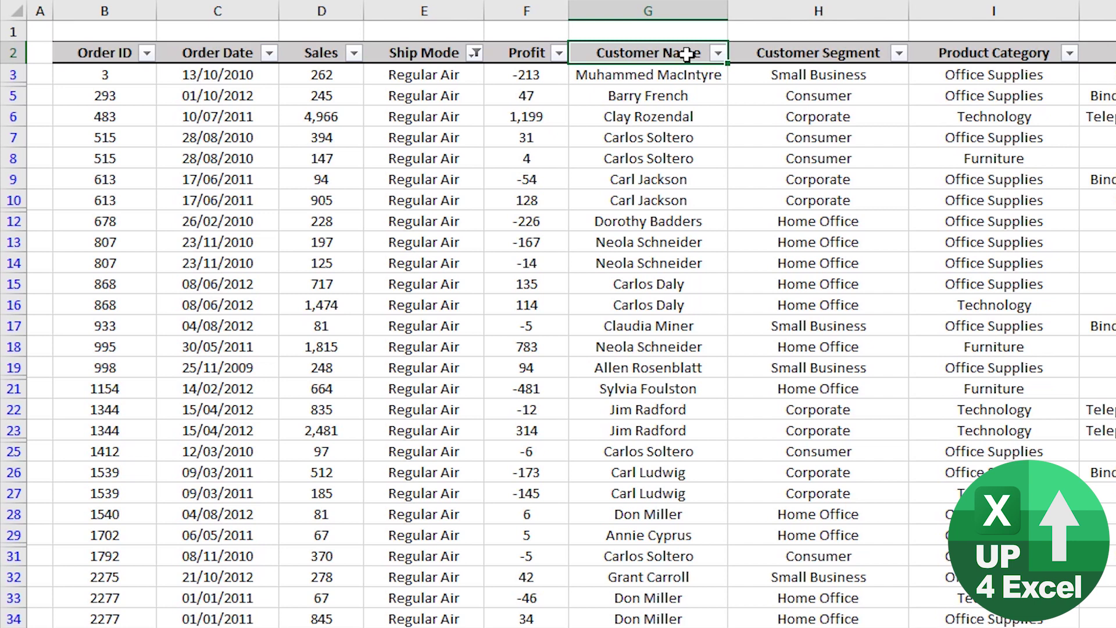
pyautogui.hotkey('ctrl', 'shift', 'l')
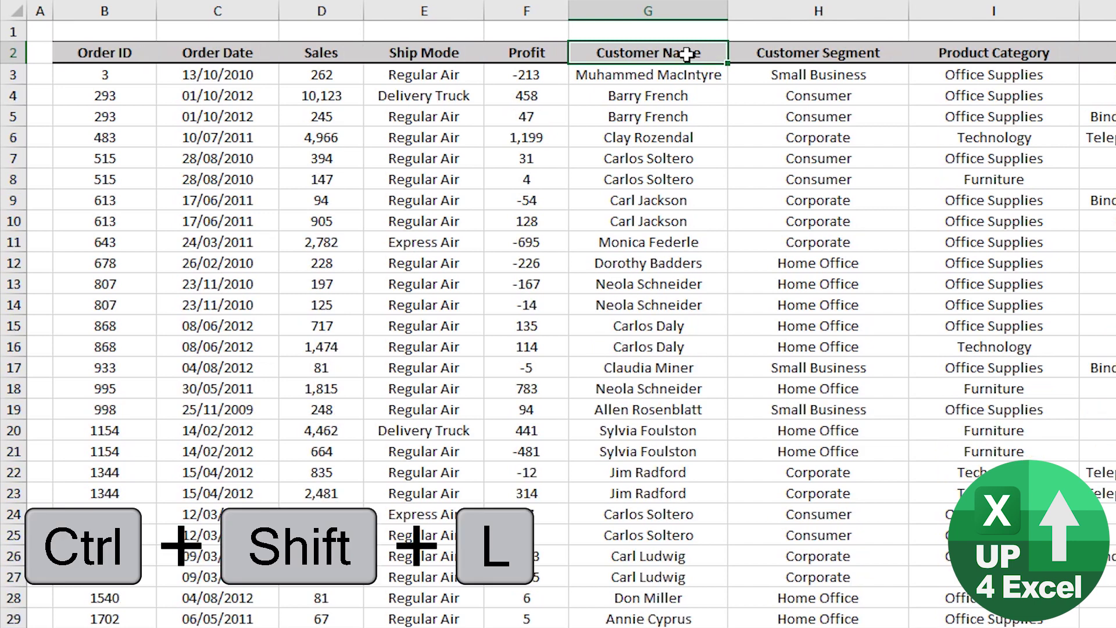
pyautogui.hotkey('ctrl', 'shift', 'l')
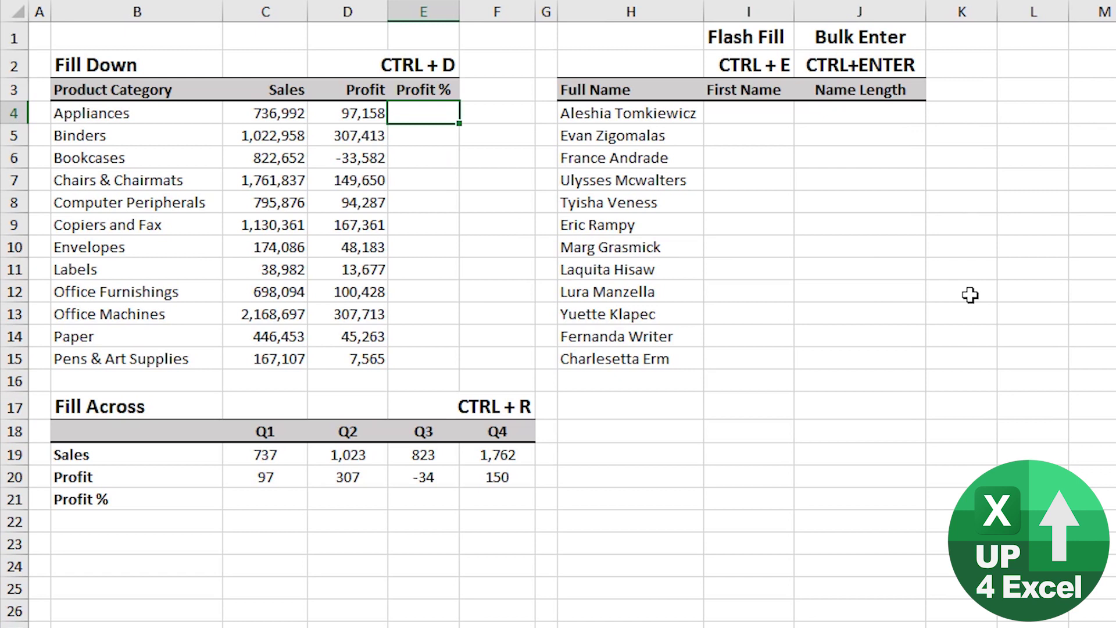
# - Enter =D4/C4 in E4 and fill it down through E15 with Ctrl+D
pyautogui.write('=')
pyautogui.press('Left')
pyautogui.write('/')
pyautogui.press('Left')
pyautogui.press('Left')
pyautogui.press('Return')
pyautogui.press('Up')
pyautogui.hotkey('shift', 'Down')
pyautogui.hotkey('shift', 'Down')
pyautogui.hotkey('shift', 'Down')
pyautogui.hotkey('shift', 'Down')
pyautogui.hotkey('shift', 'Down')
pyautogui.hotkey('shift', 'Down')
pyautogui.hotkey('shift', 'Down')
pyautogui.hotkey('shift', 'Down')
pyautogui.hotkey('shift', 'Down')
pyautogui.hotkey('shift', 'Down')
pyautogui.hotkey('shift', 'Down')
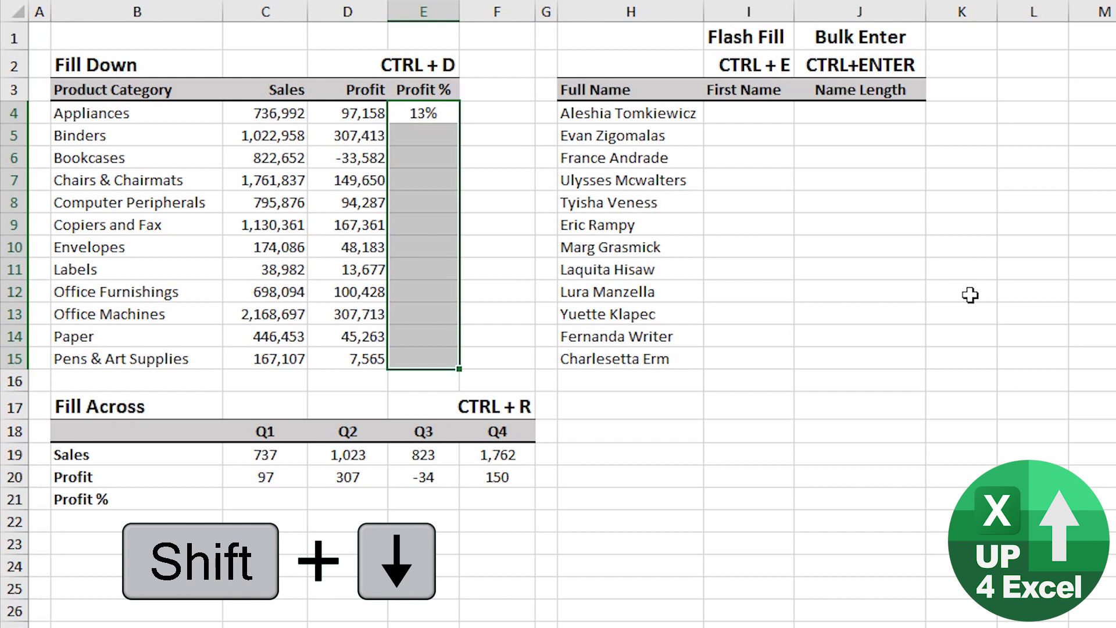
pyautogui.hotkey('ctrl', 'd')
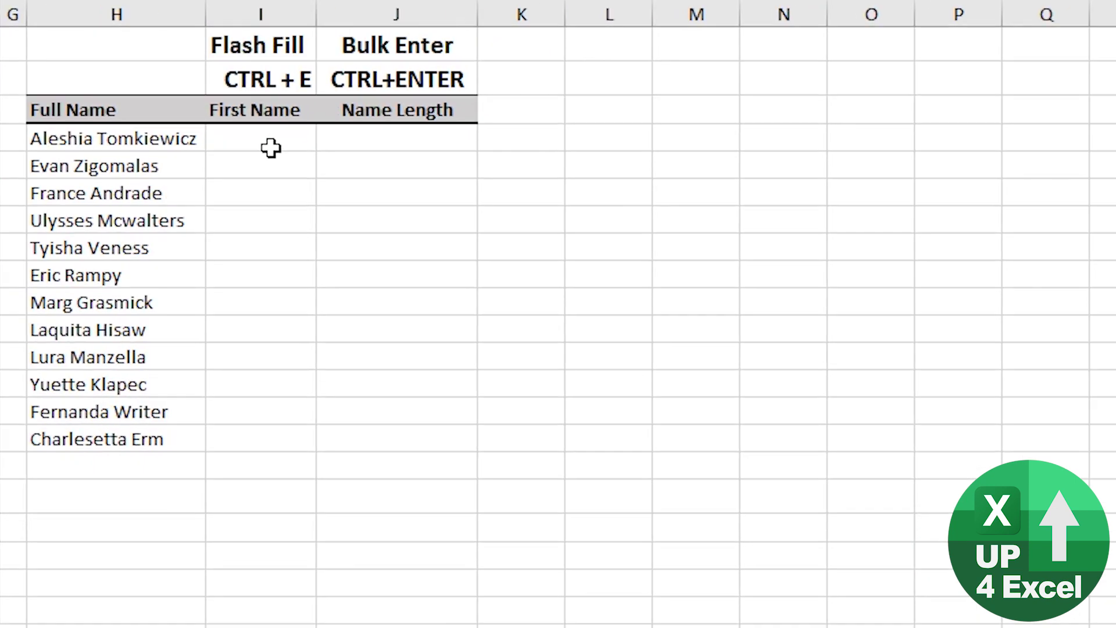
# - Type 'Aleshia' in I4 and Flash Fill the remaining first names with Ctrl+E
pyautogui.click(271, 148)
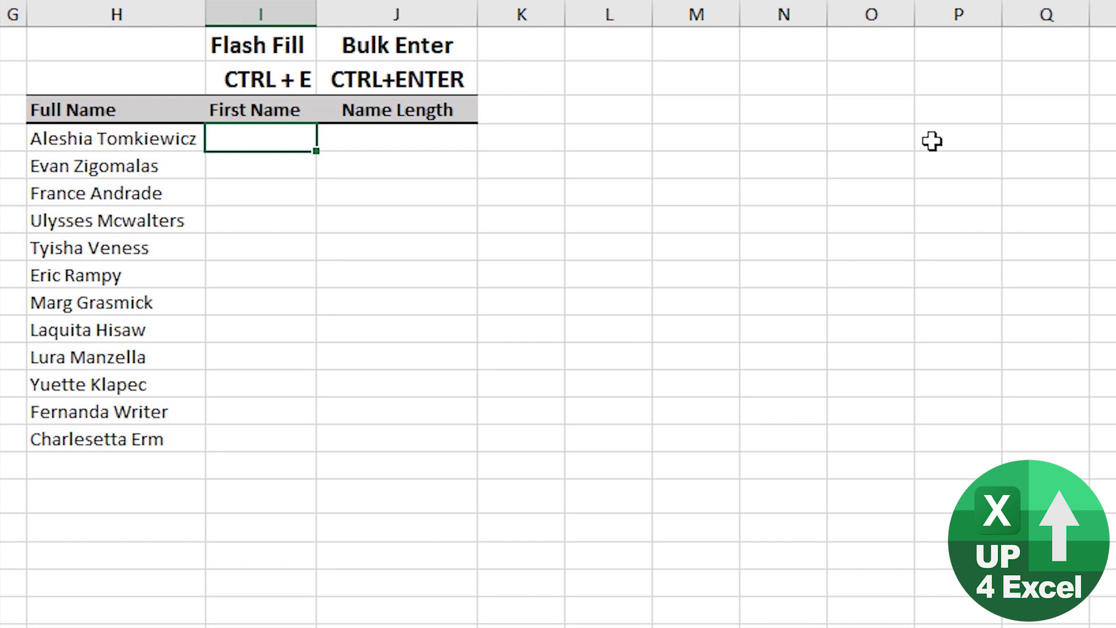
pyautogui.write('Aleshia')
pyautogui.press('Return')
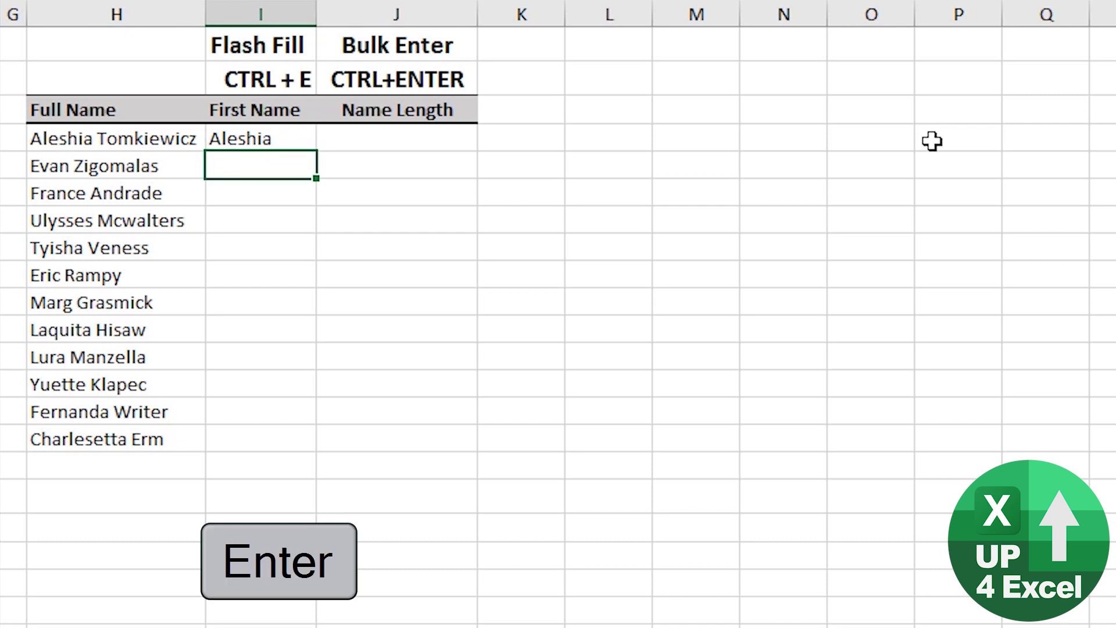
pyautogui.hotkey('ctrl', 'e')
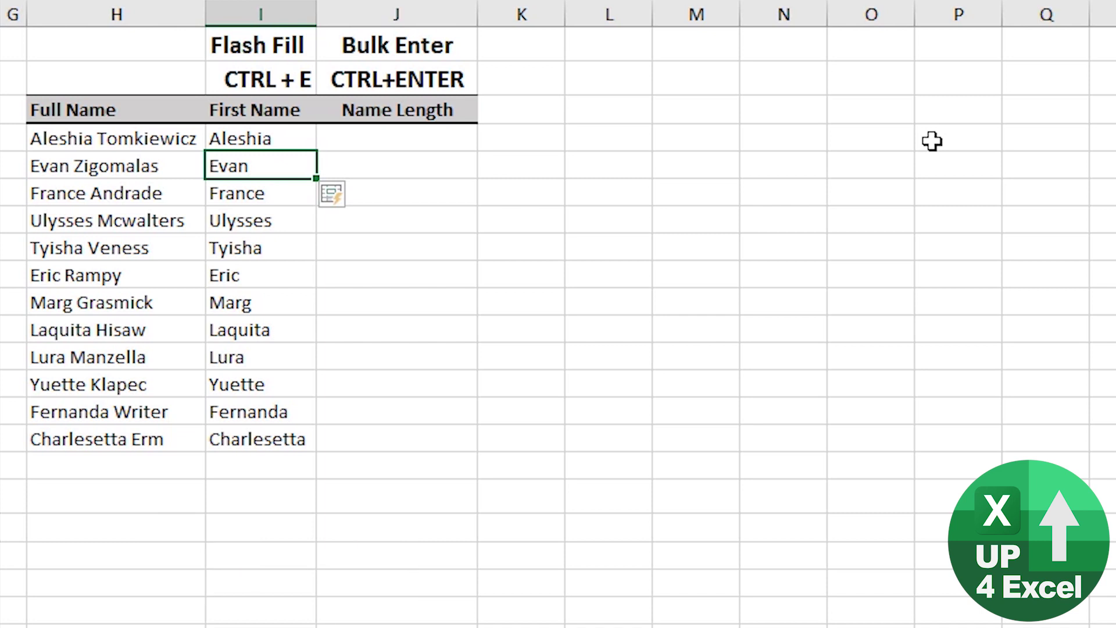
pyautogui.press('Up')
pyautogui.press('Right')
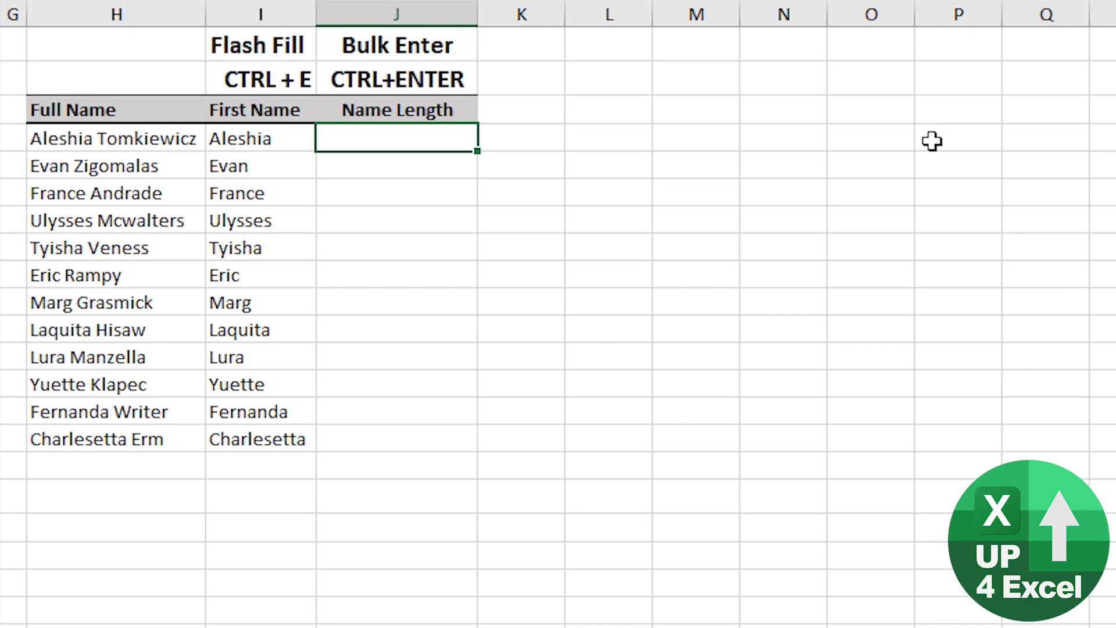
# - Enter =LEN(I4) into all of J4:J15 at once with Ctrl+Enter
pyautogui.hotkey('shift', 'Down')
pyautogui.hotkey('shift', 'Down')
pyautogui.hotkey('shift', 'Down')
pyautogui.hotkey('shift', 'Down')
pyautogui.hotkey('shift', 'Down')
pyautogui.hotkey('shift', 'Down')
pyautogui.hotkey('shift', 'Down')
pyautogui.hotkey('shift', 'Down')
pyautogui.hotkey('shift', 'Down')
pyautogui.hotkey('shift', 'Down')
pyautogui.hotkey('shift', 'Down')
pyautogui.hotkey('shift', 'Down')
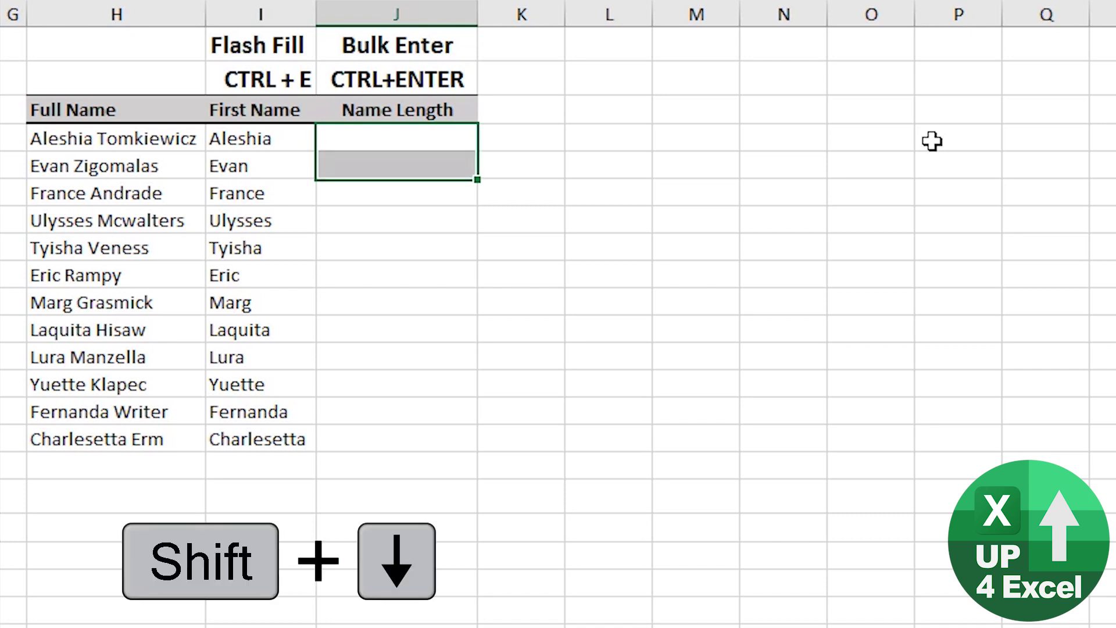
pyautogui.hotkey('shift', 'Up')
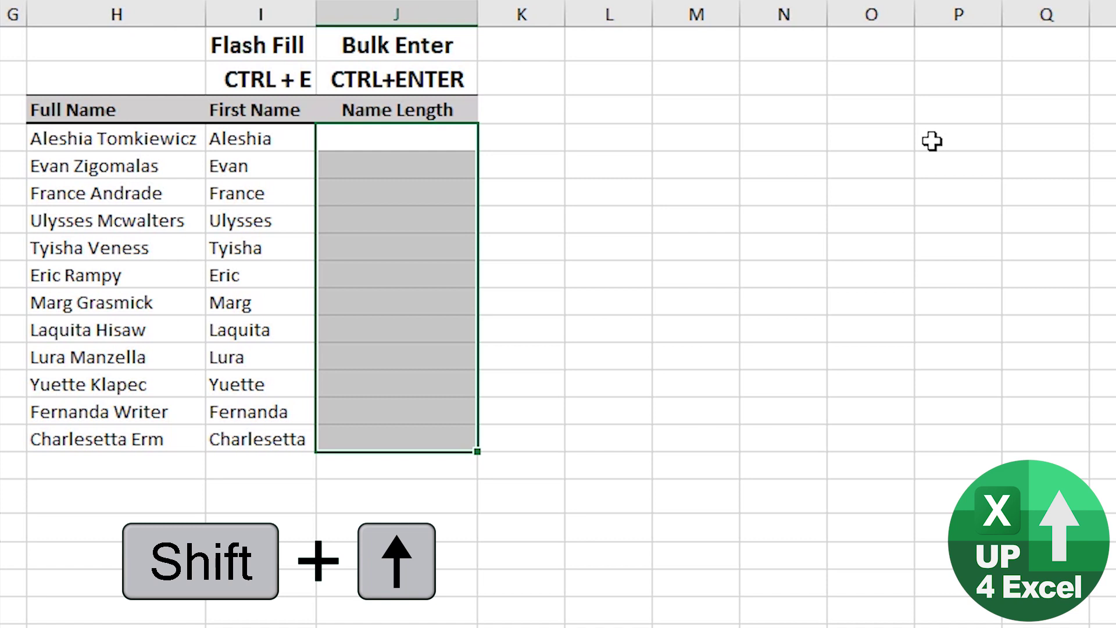
pyautogui.write('=len(')
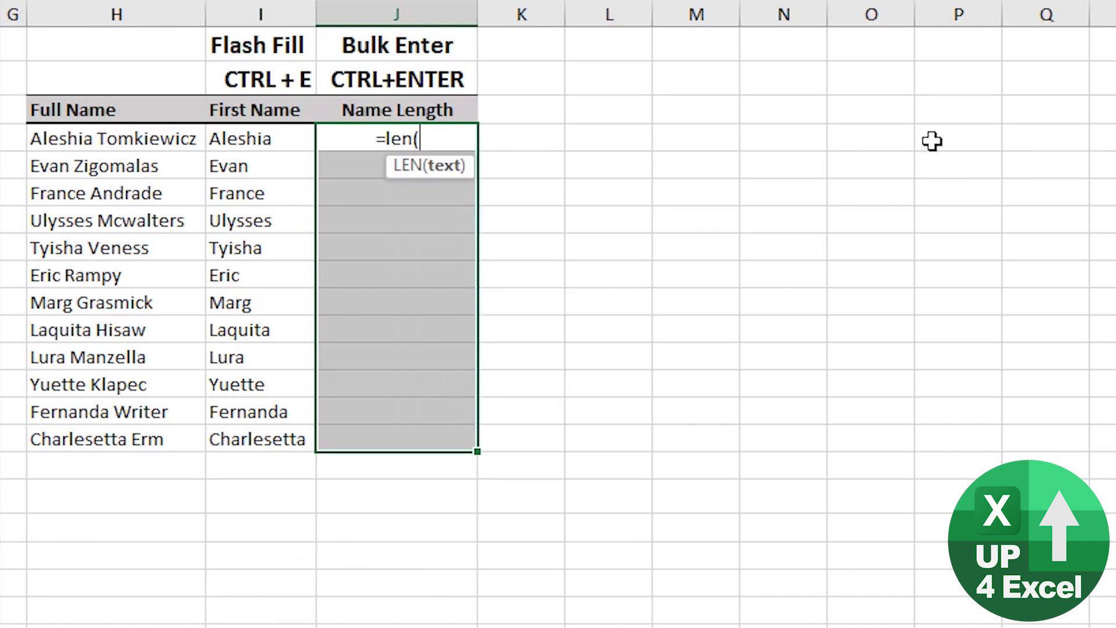
pyautogui.press('Left')
pyautogui.write(')')
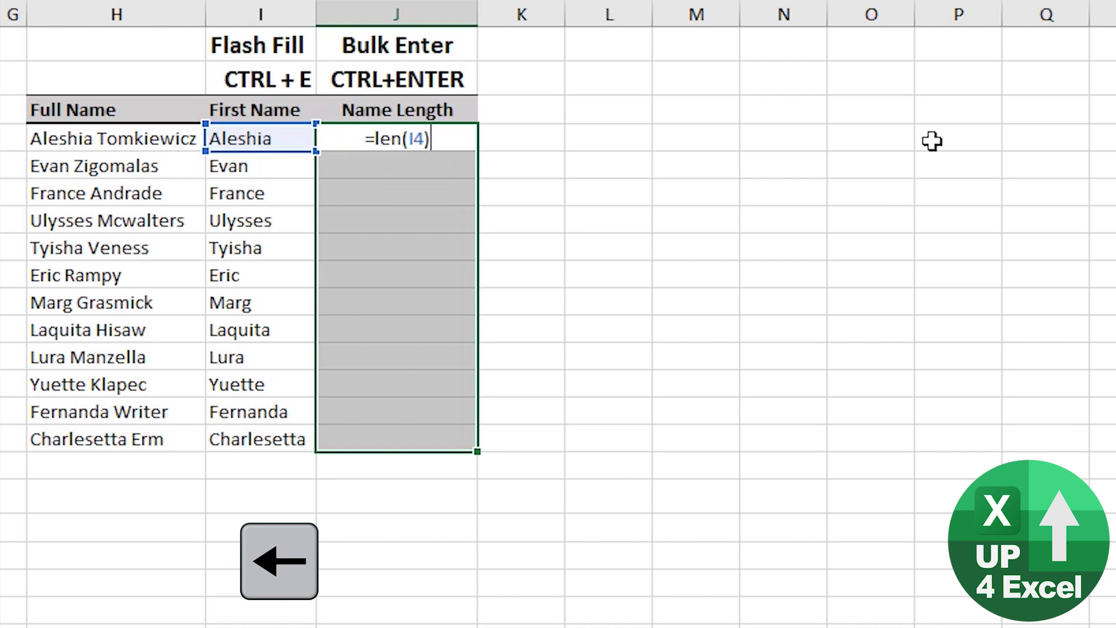
pyautogui.hotkey('ctrl', 'Return')
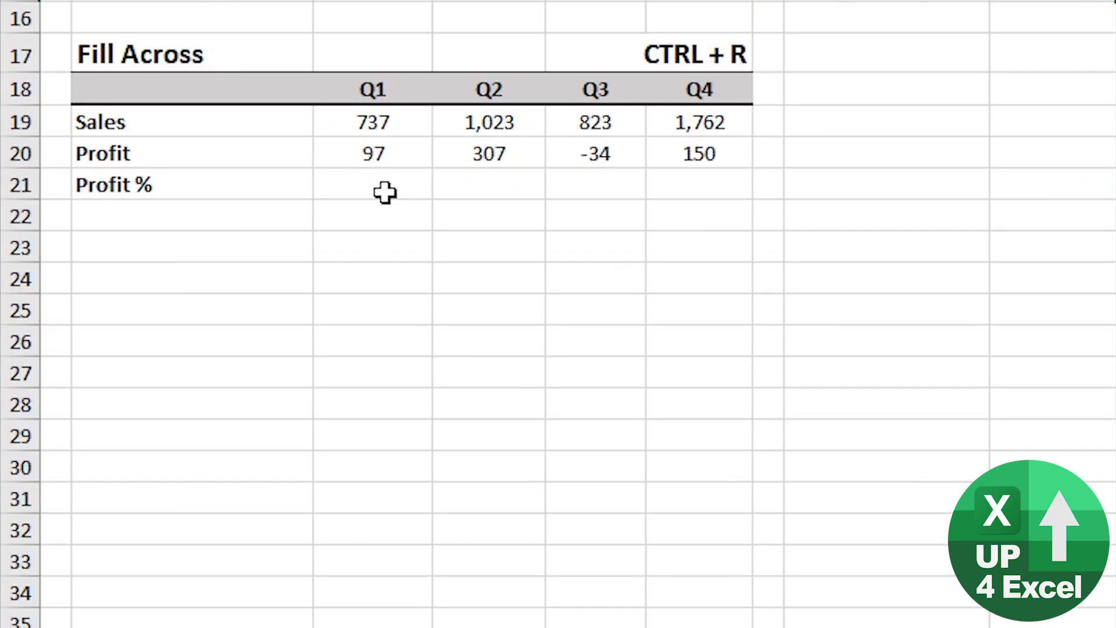
pyautogui.click(383, 192)
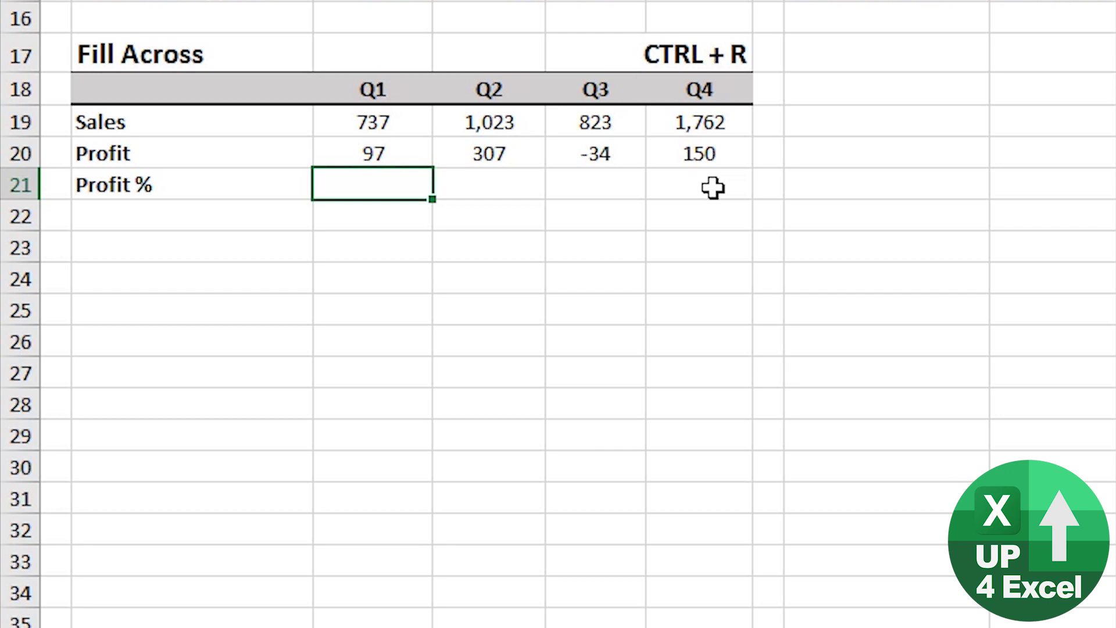
# - Enter =C20/C19 in C21 and fill it across C21:F21 with Ctrl+R
pyautogui.write('=')
pyautogui.press('Up')
pyautogui.write('/')
pyautogui.press('Up')
pyautogui.press('Up')
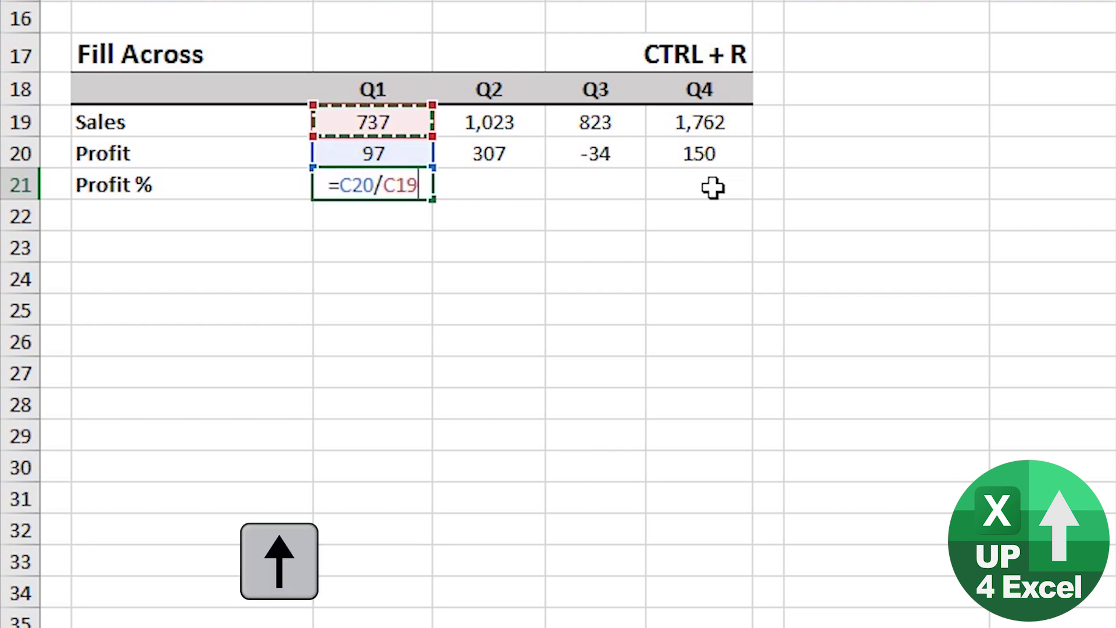
pyautogui.press('Return')
pyautogui.press('Up')
pyautogui.hotkey('shift', 'Right')
pyautogui.hotkey('shift', 'Right')
pyautogui.hotkey('shift', 'Right')
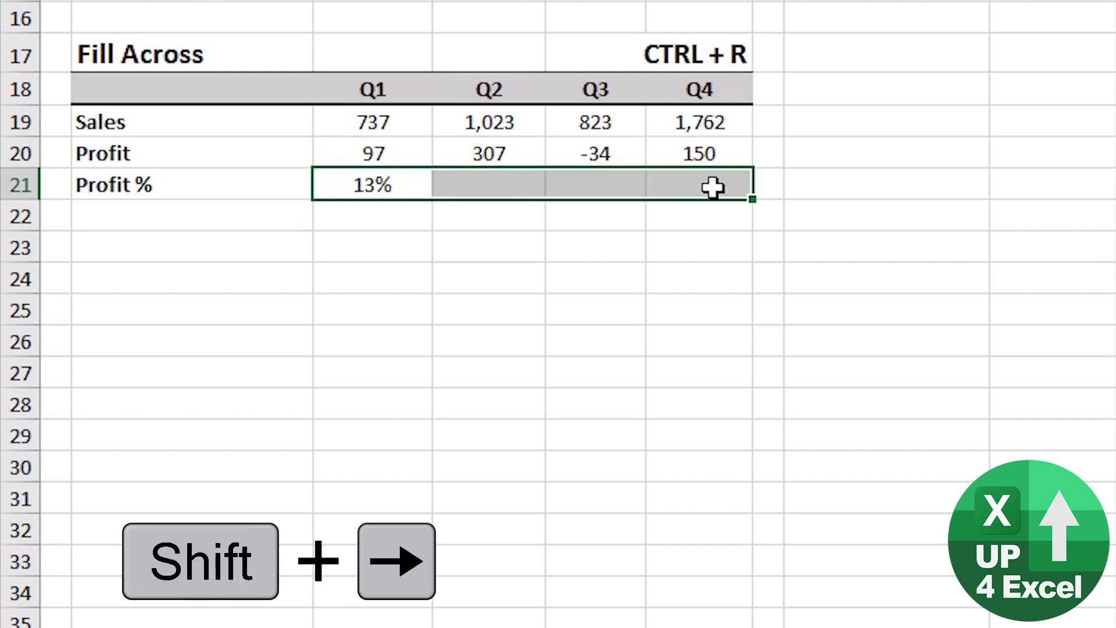
pyautogui.hotkey('ctrl', 'r')
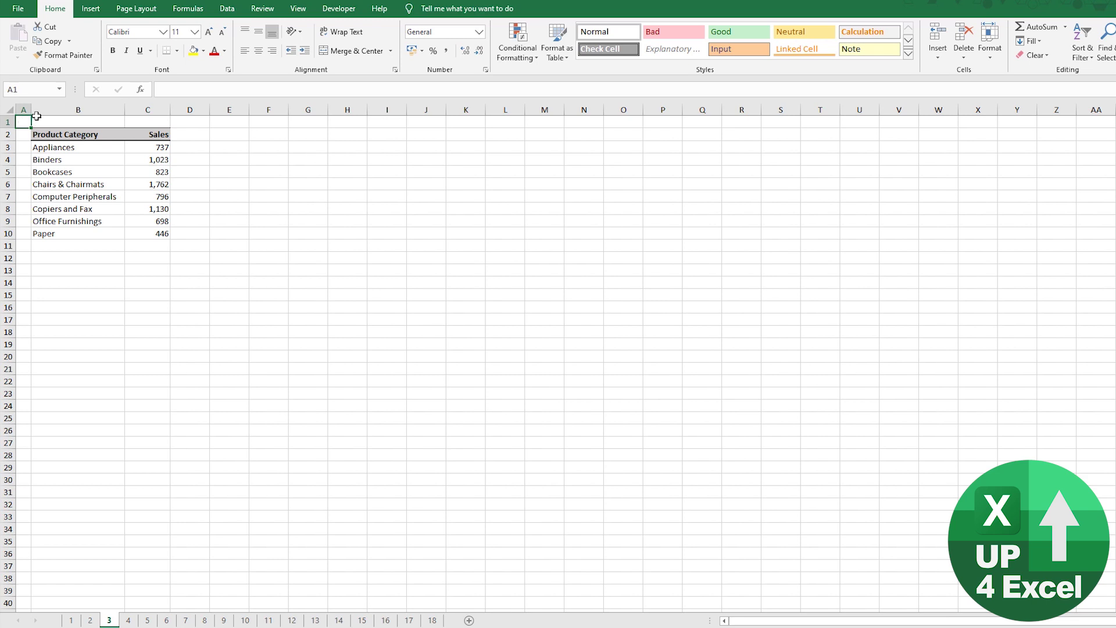
# - Insert a default Sales chart of B2:C10 with Alt+F1 and move it beneath the table
pyautogui.moveTo(52, 135); pyautogui.dragTo(159, 233)
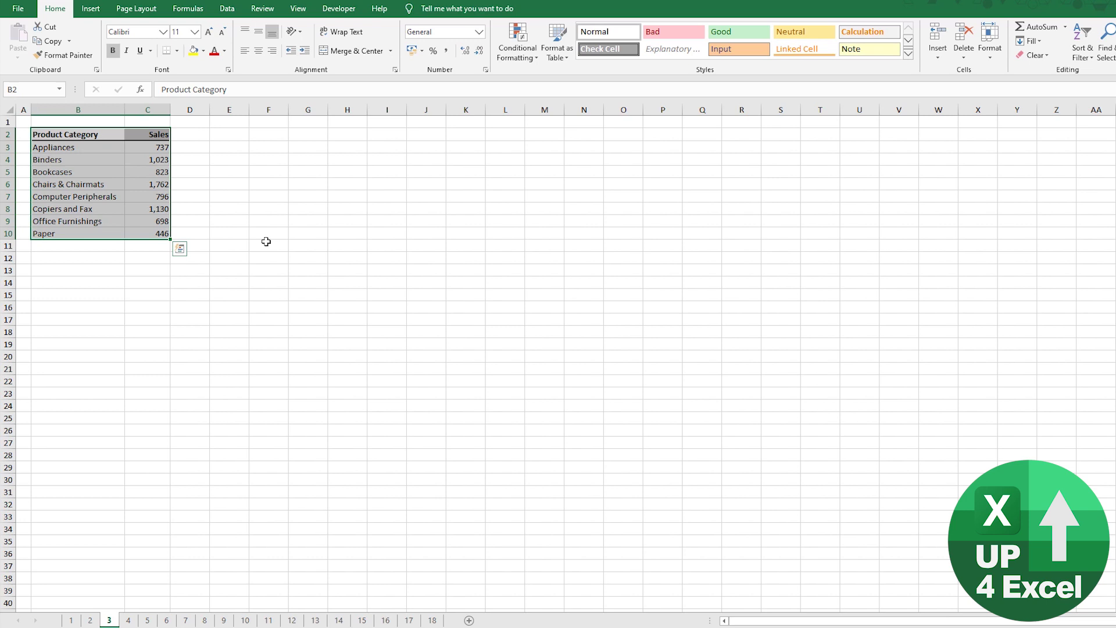
pyautogui.hotkey('alt', 'F1')
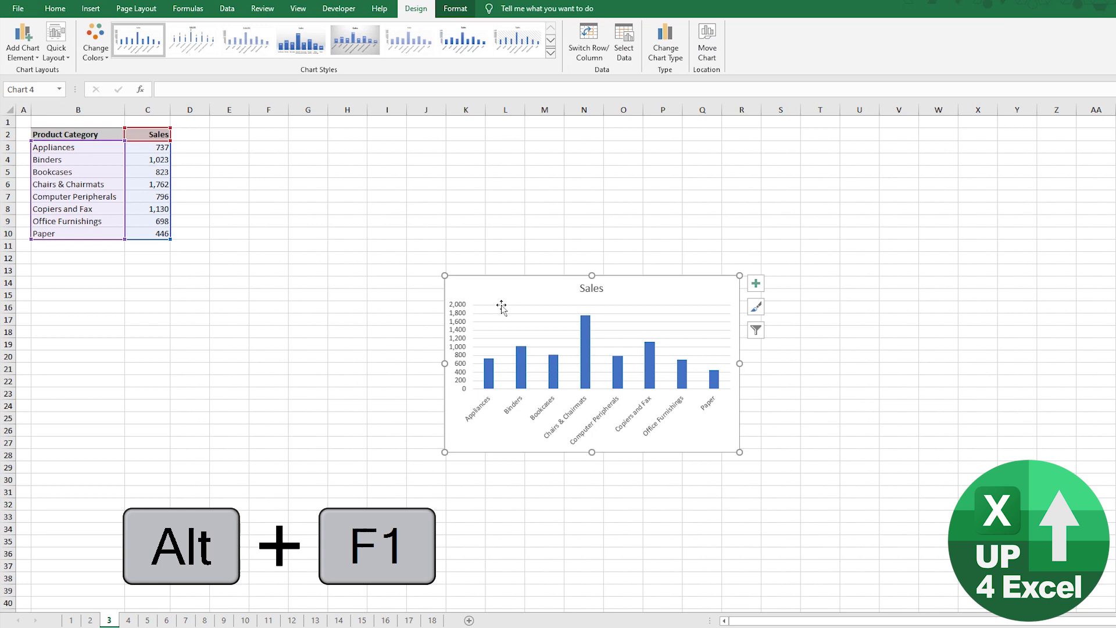
pyautogui.moveTo(451, 290); pyautogui.dragTo(109, 267)
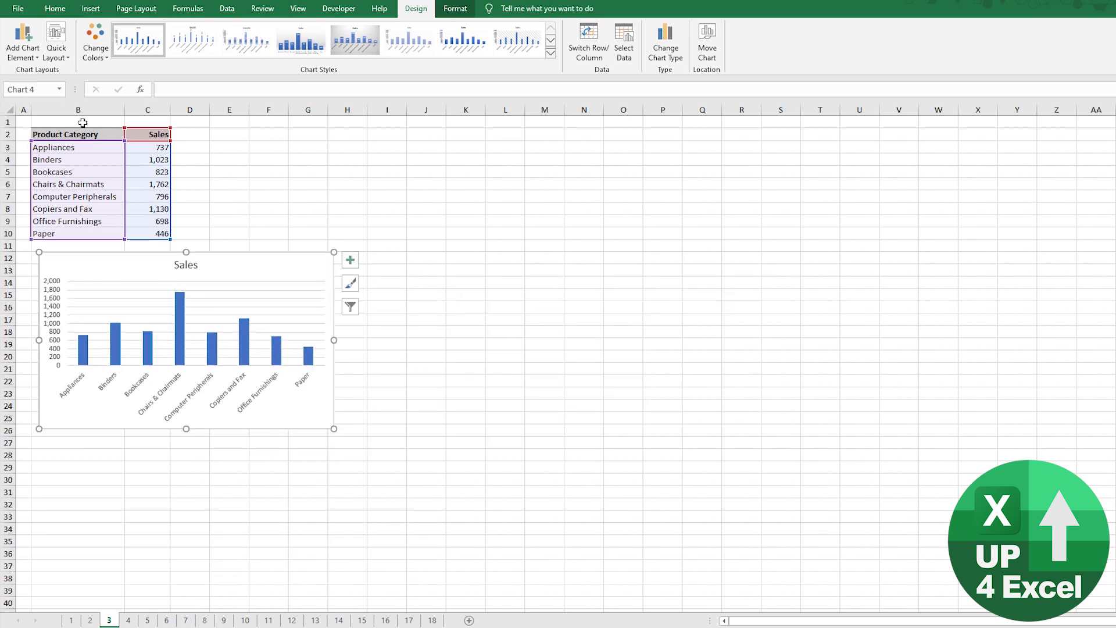
# - Create a separate Chart6 chart sheet with F11, then reselect the embedded chart on sheet 3
pyautogui.moveTo(89, 131); pyautogui.dragTo(144, 225)
pyautogui.press('F11')
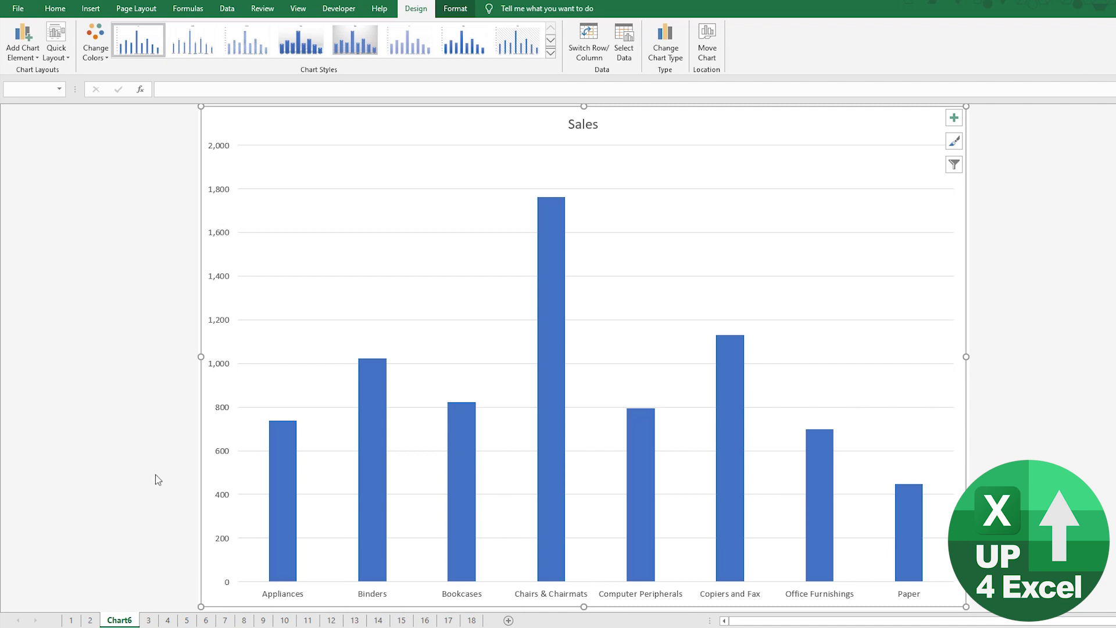
pyautogui.click(148, 620)
pyautogui.click(155, 260)
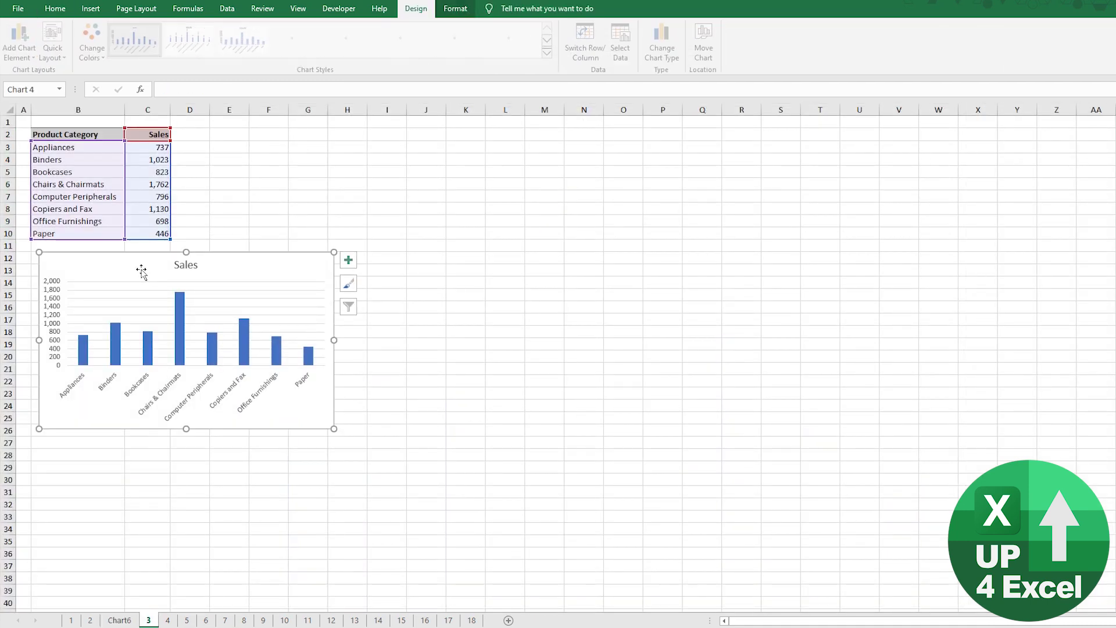
pyautogui.click(455, 9)
pyautogui.click(423, 12)
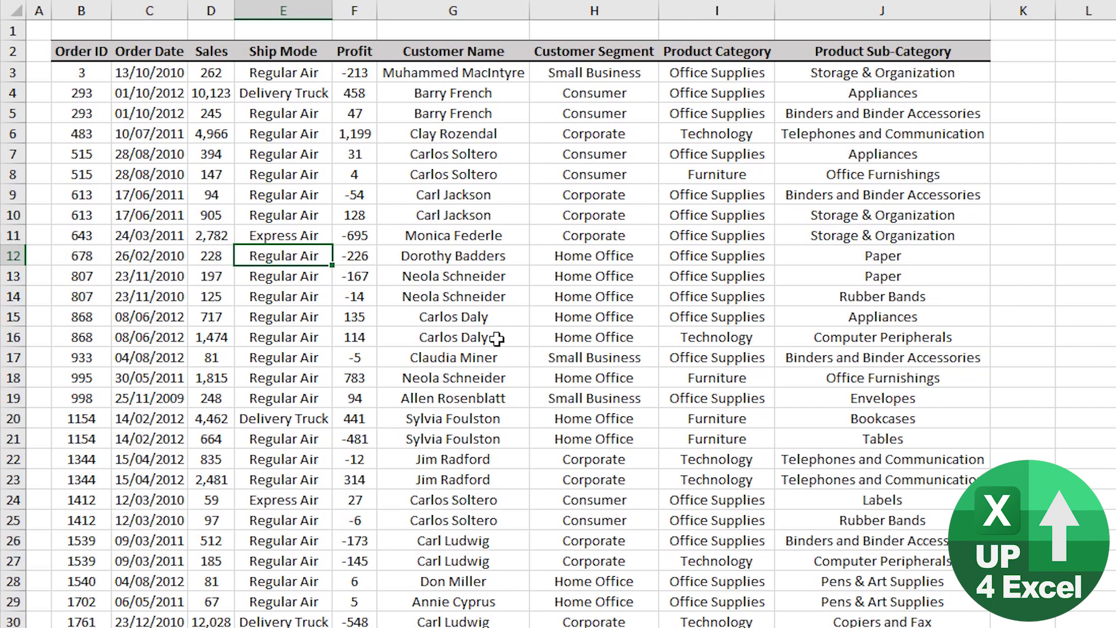
# - Insert an entire blank row below row 11 using Ctrl+Shift+= and the Entire row option
pyautogui.hotkey('ctrl', 'shift', '=')
pyautogui.press('Down')
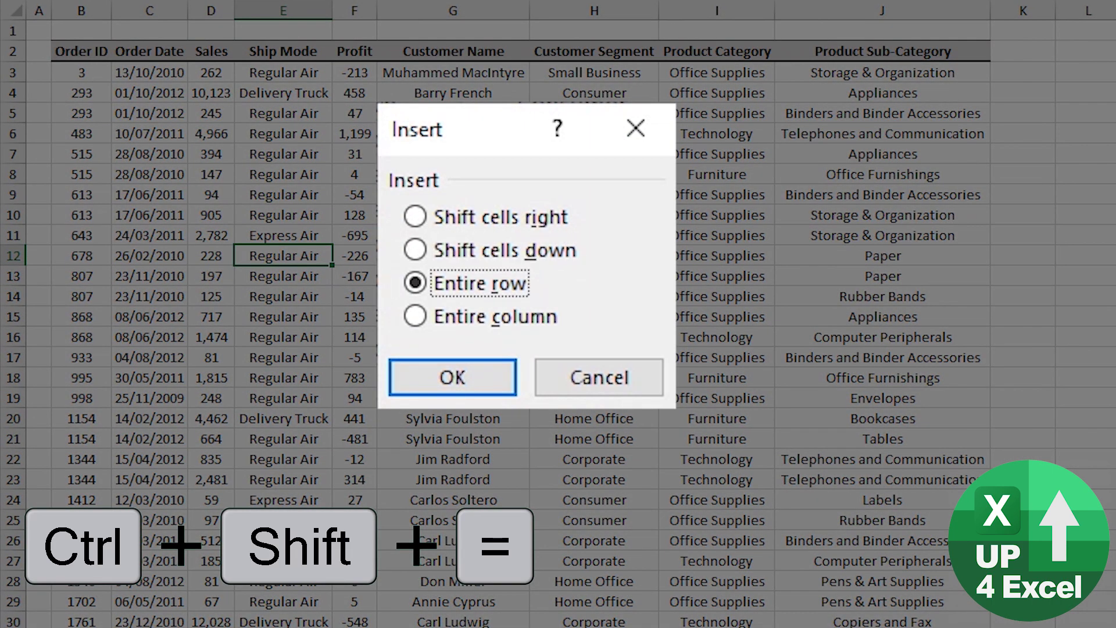
pyautogui.press('Down')
pyautogui.press('Up')
pyautogui.press('Up')
pyautogui.press('Up')
pyautogui.press('Down')
pyautogui.press('Down')
pyautogui.press('Down')
pyautogui.press('Up')
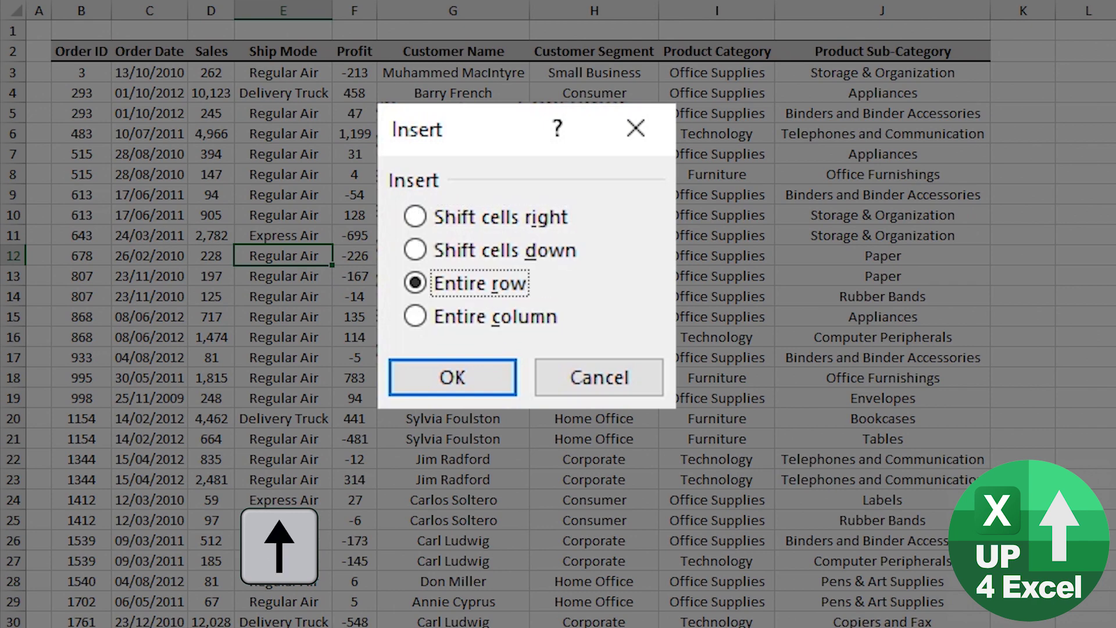
pyautogui.press('Return')
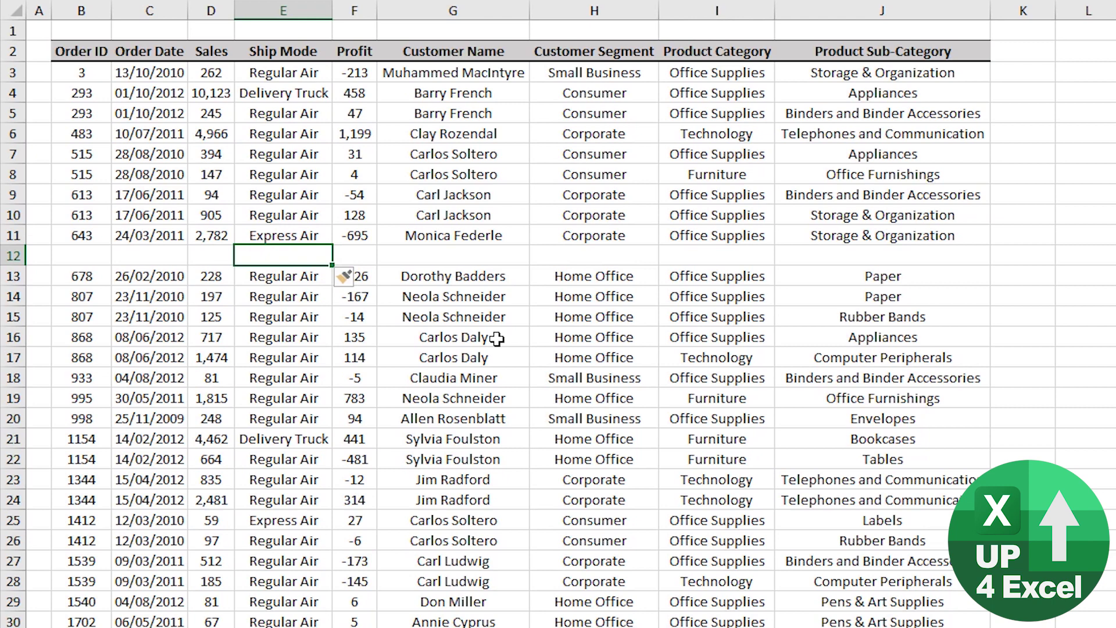
# - Select row 12 with Shift+Space and insert a second blank row
pyautogui.hotkey('shift', 'space')
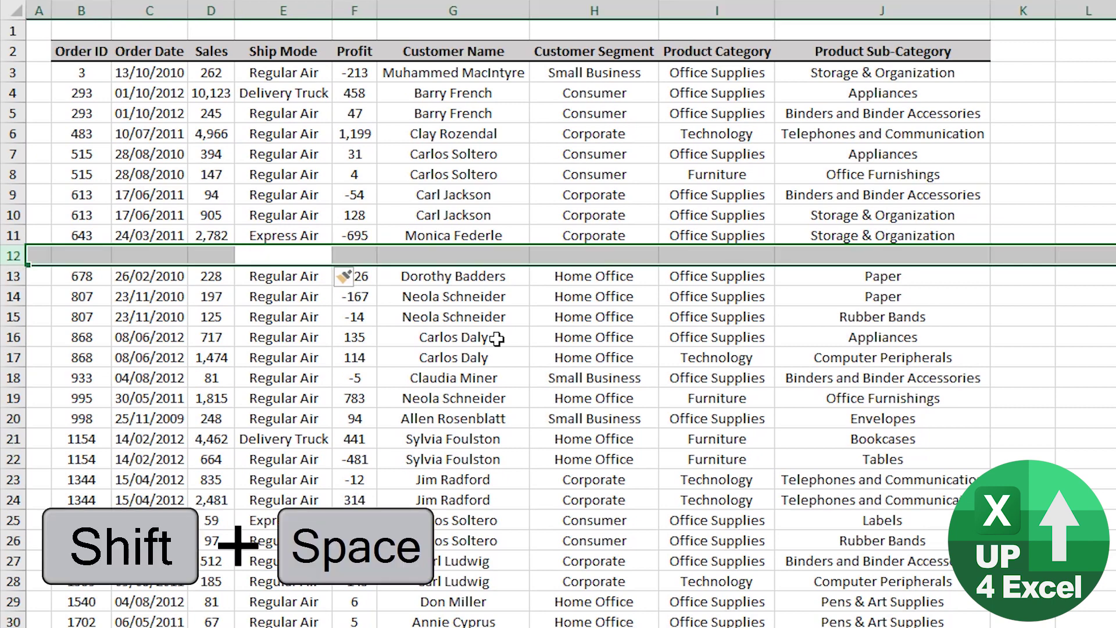
pyautogui.hotkey('ctrl', 'shift', '=')
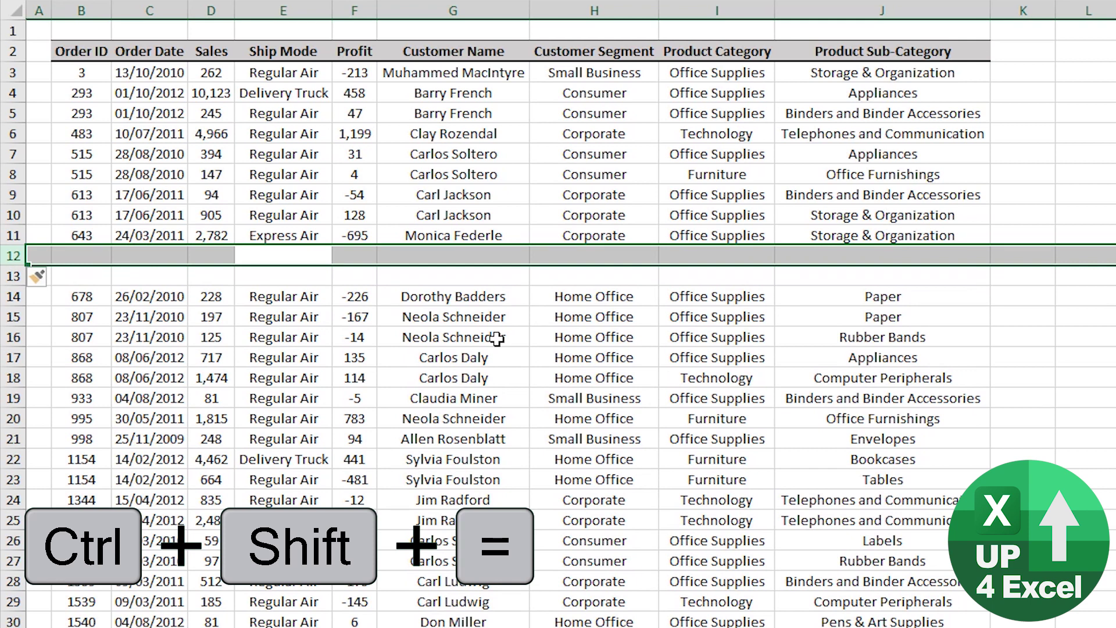
pyautogui.press('Right')
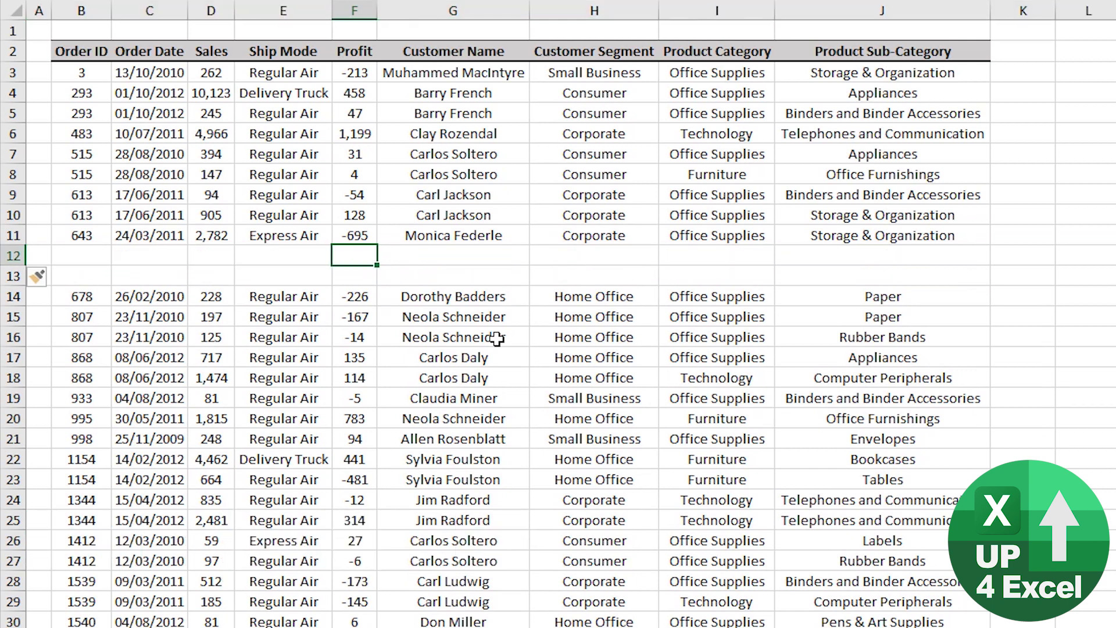
pyautogui.hotkey('ctrl', 'space')
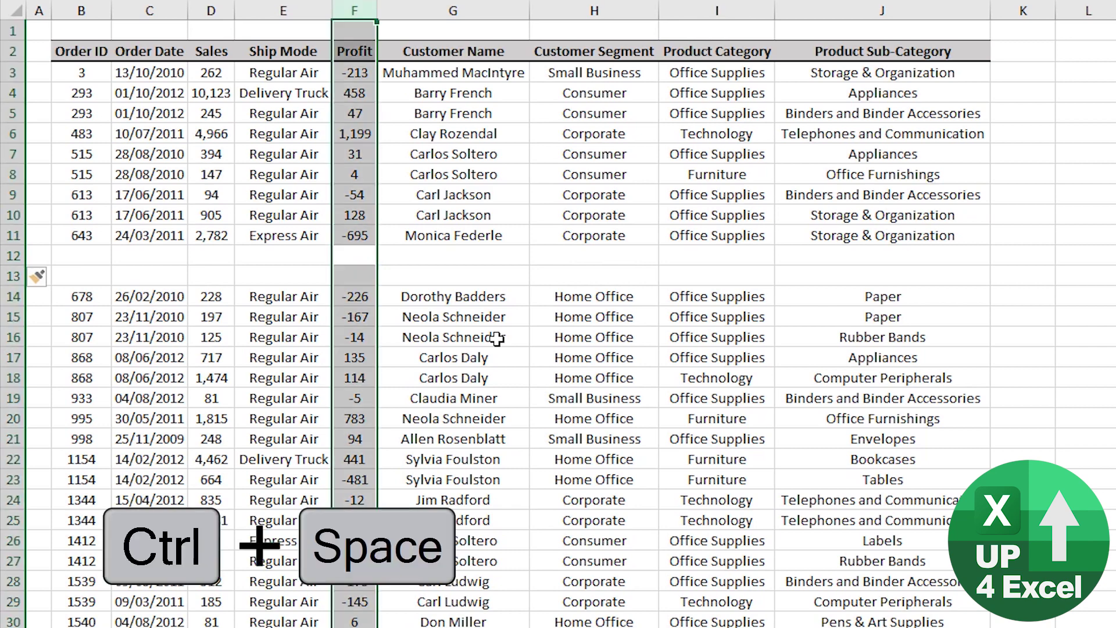
pyautogui.hotkey('ctrl', 'shift', '=')
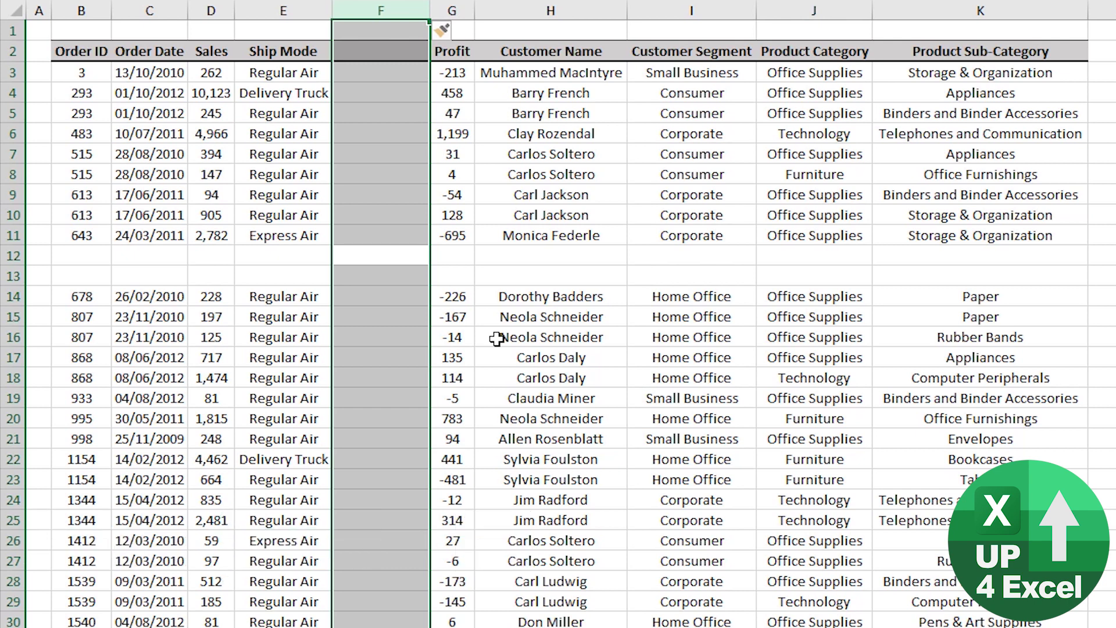
pyautogui.hotkey('ctrl', '-')
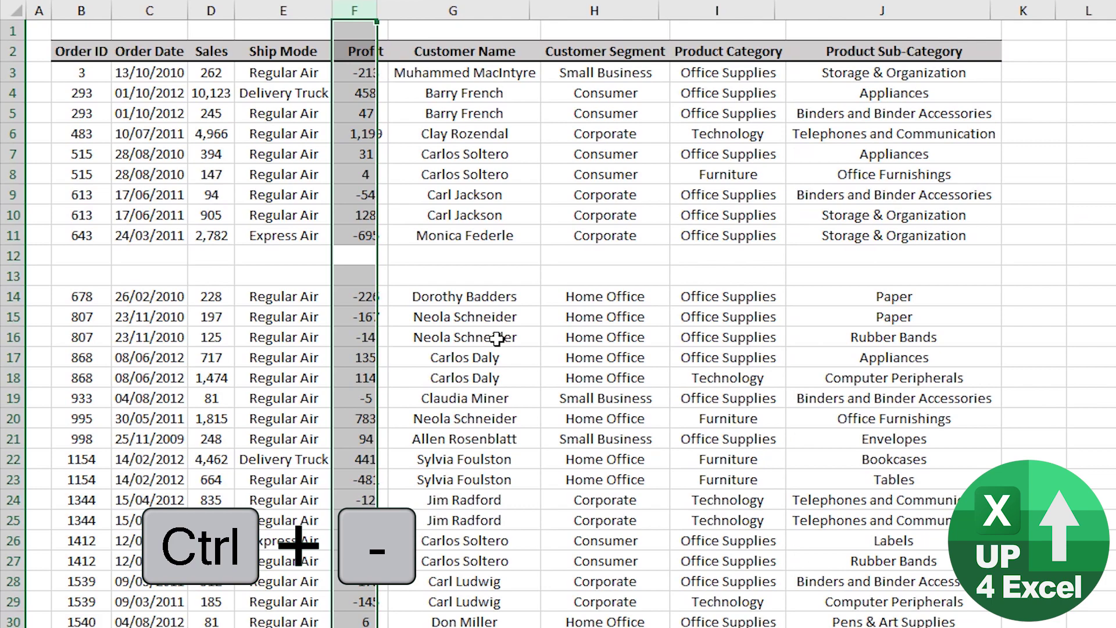
pyautogui.press('Down')
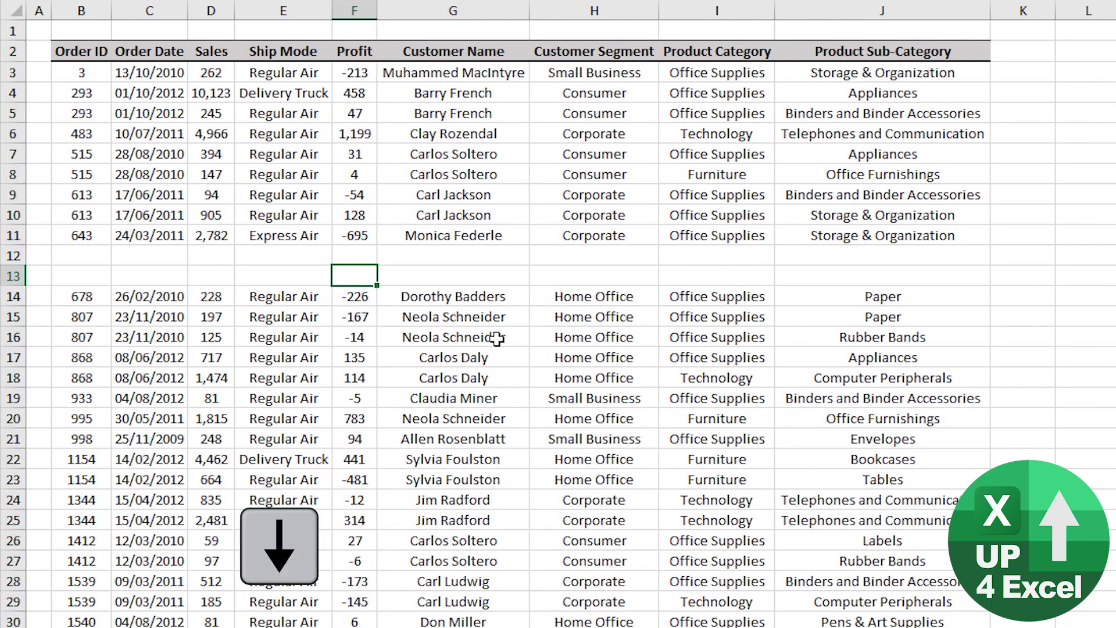
pyautogui.hotkey('ctrl', '-')
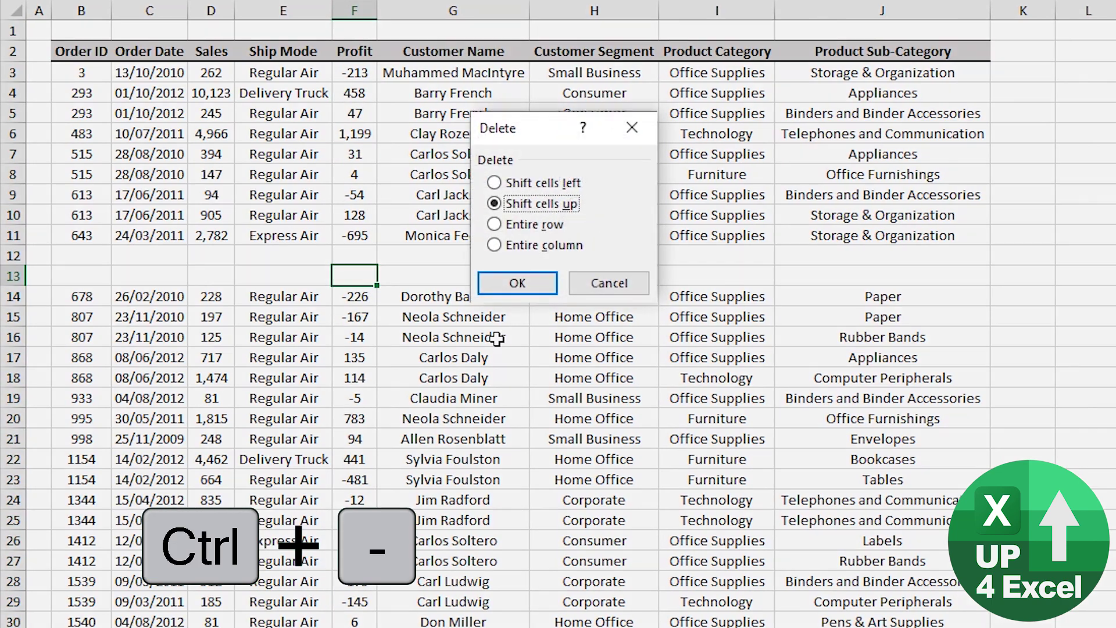
pyautogui.press('Up')
pyautogui.press('Down')
pyautogui.press('Down')
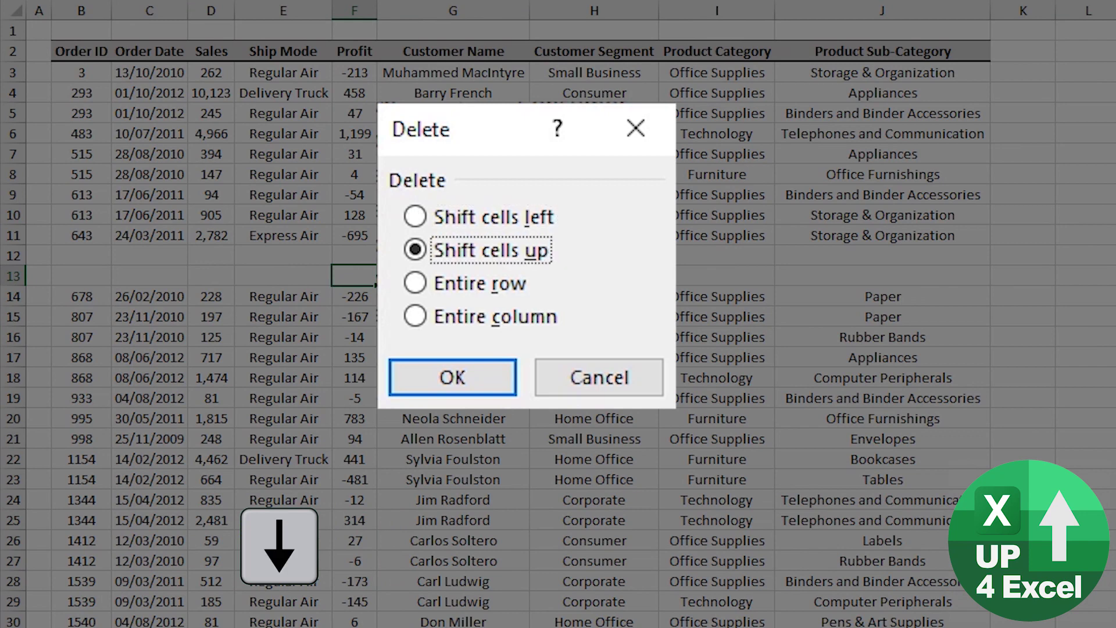
pyautogui.press('Down')
pyautogui.press('Up')
pyautogui.press('Up')
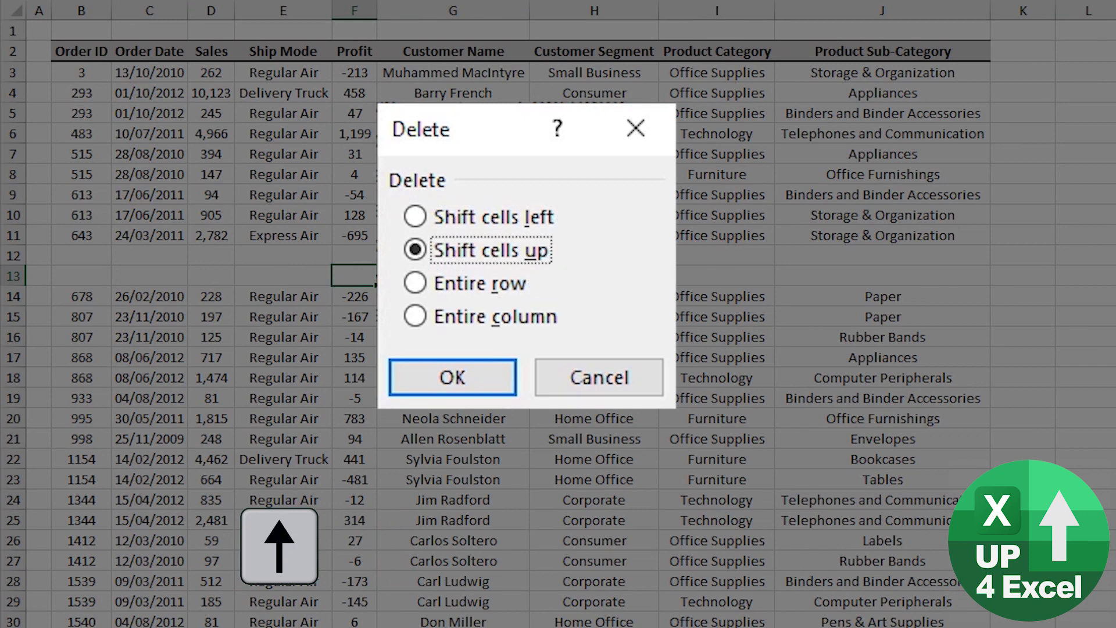
pyautogui.press('Escape')
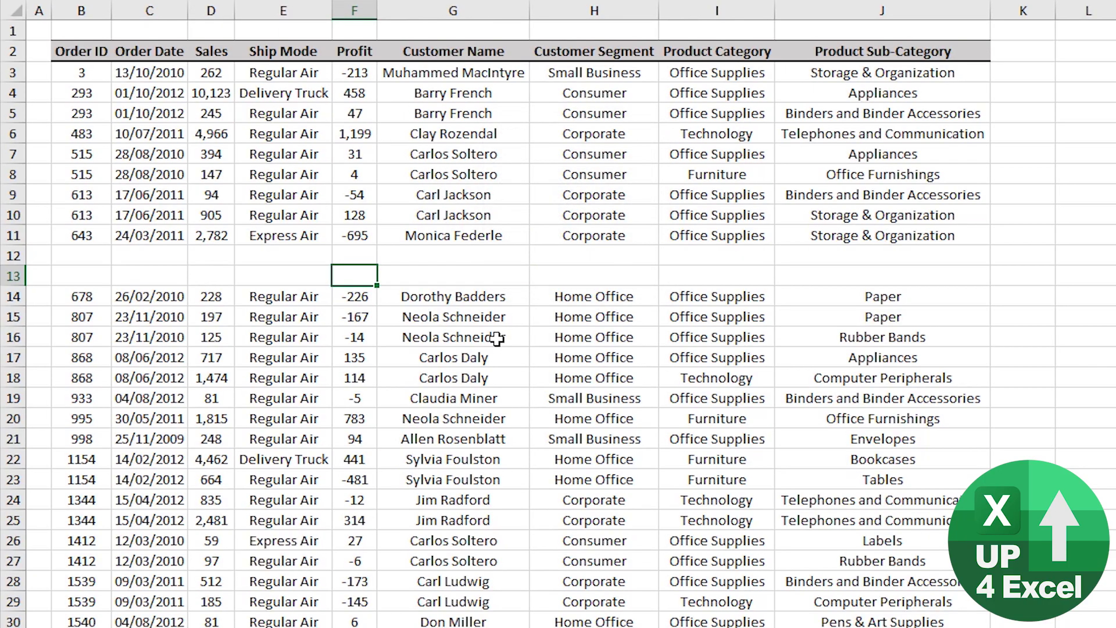
# - Select blank rows 12 and 13 entirely and delete them with Ctrl+-
pyautogui.hotkey('shift', 'space')
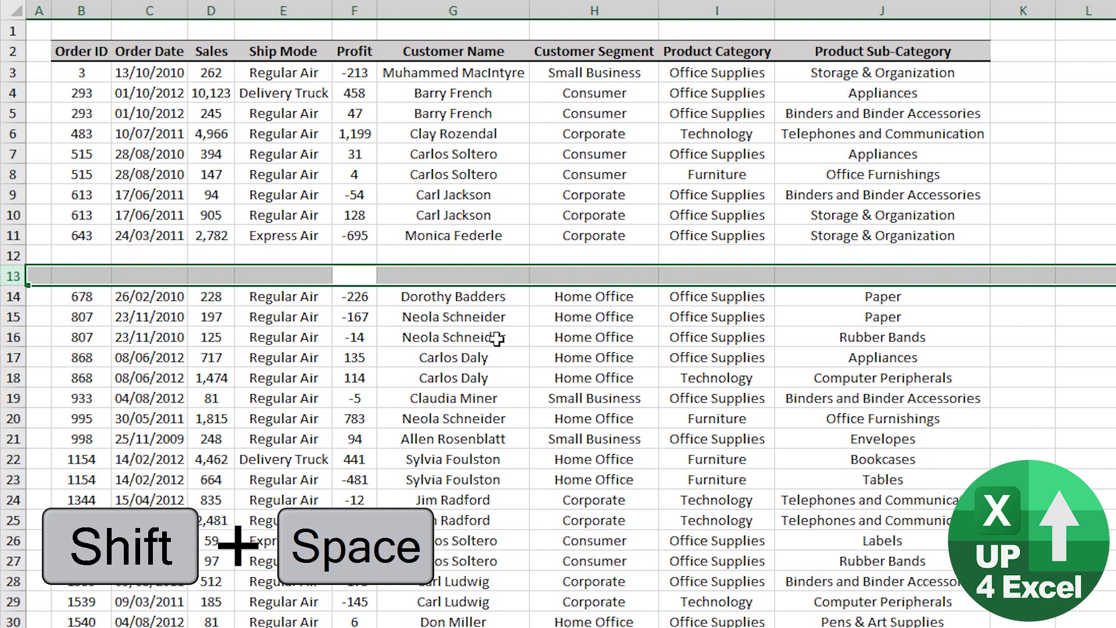
pyautogui.press('Up')
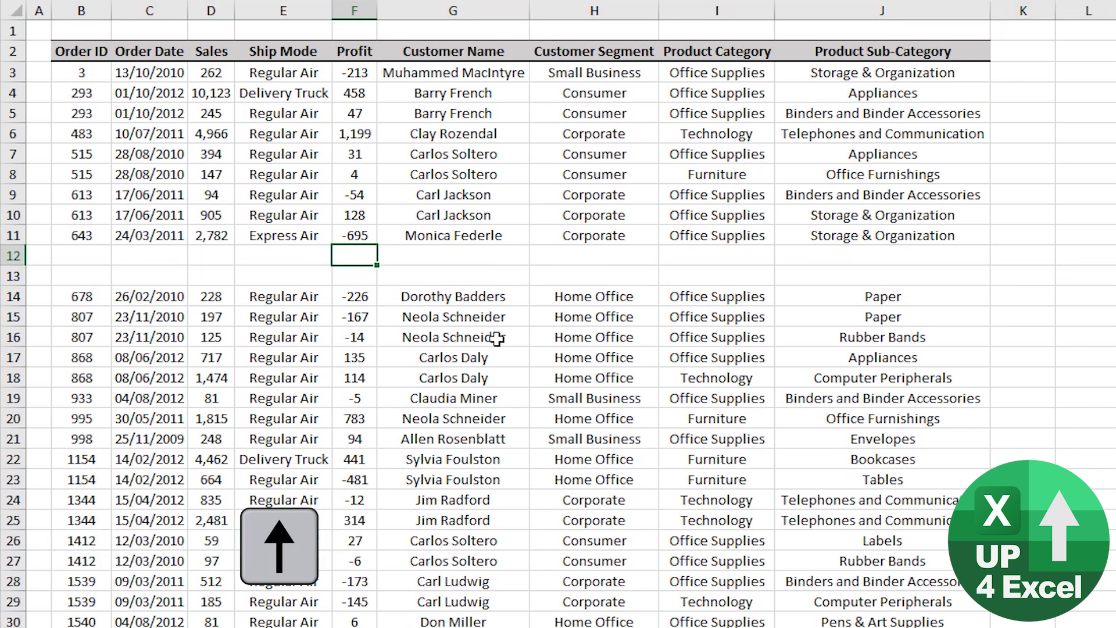
pyautogui.hotkey('shift', 'Down')
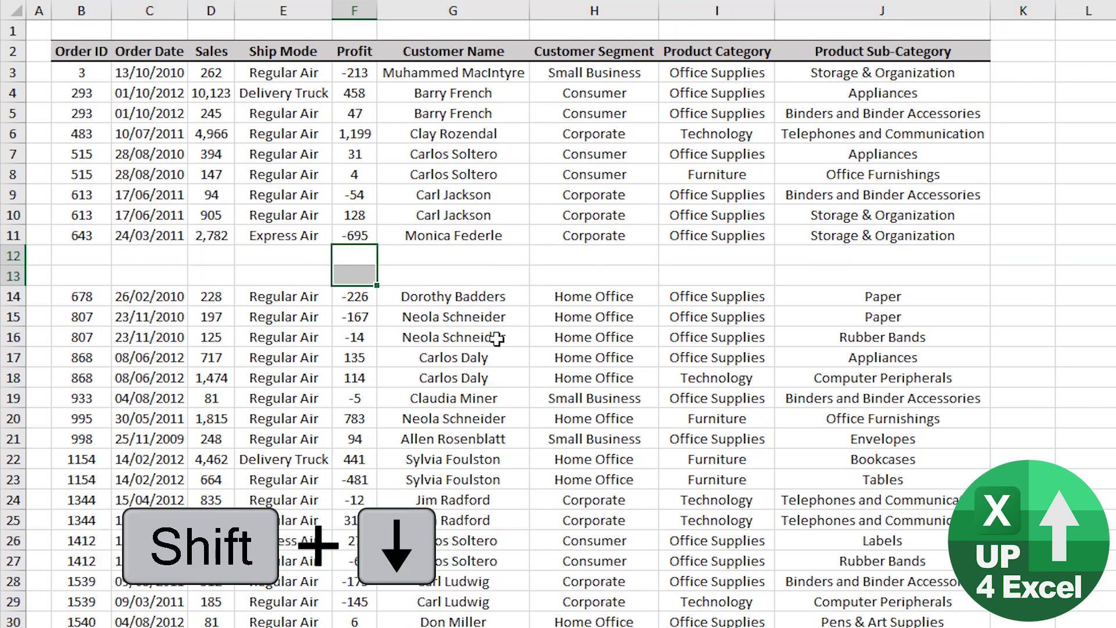
pyautogui.hotkey('shift', 'space')
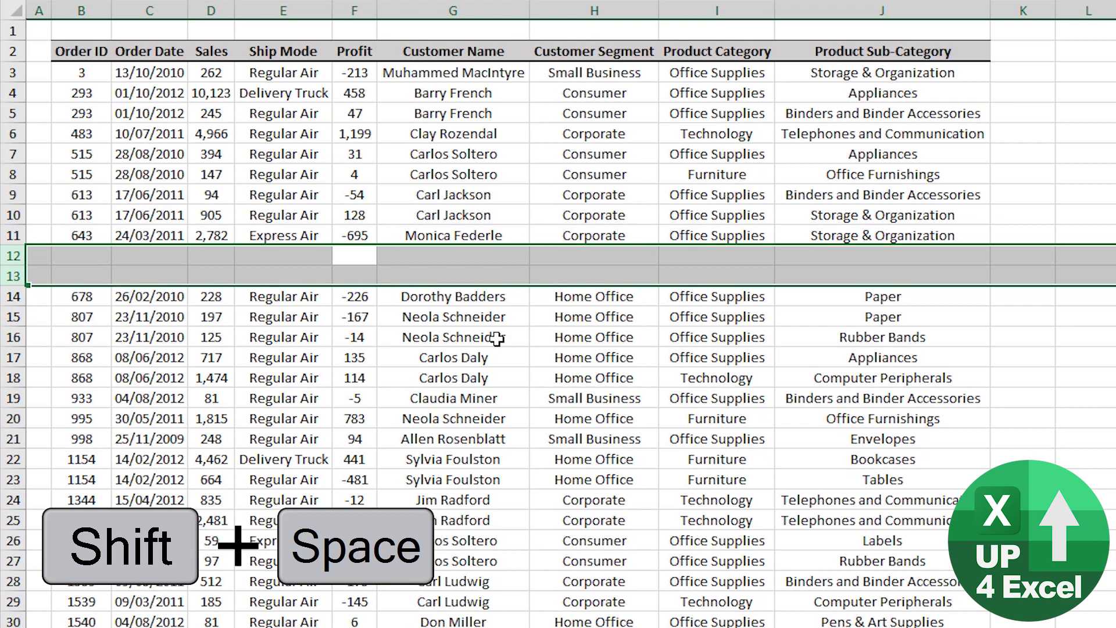
pyautogui.hotkey('ctrl', '-')
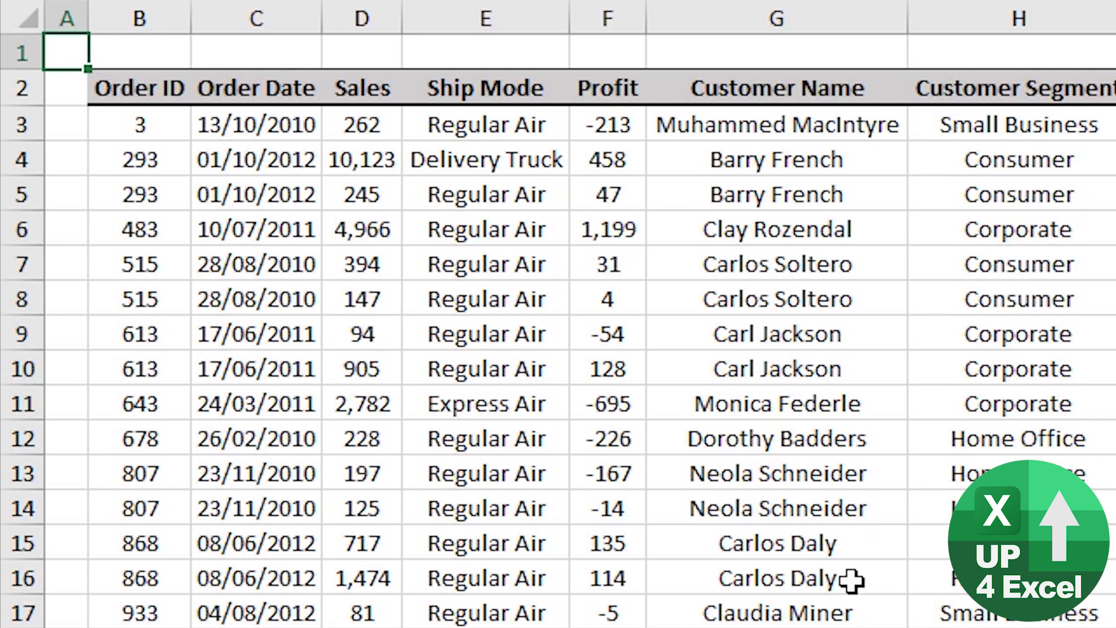
# - Hide row 9 with Ctrl+9, unhide it with Ctrl+Shift+9, then hide it again
pyautogui.click(481, 330)
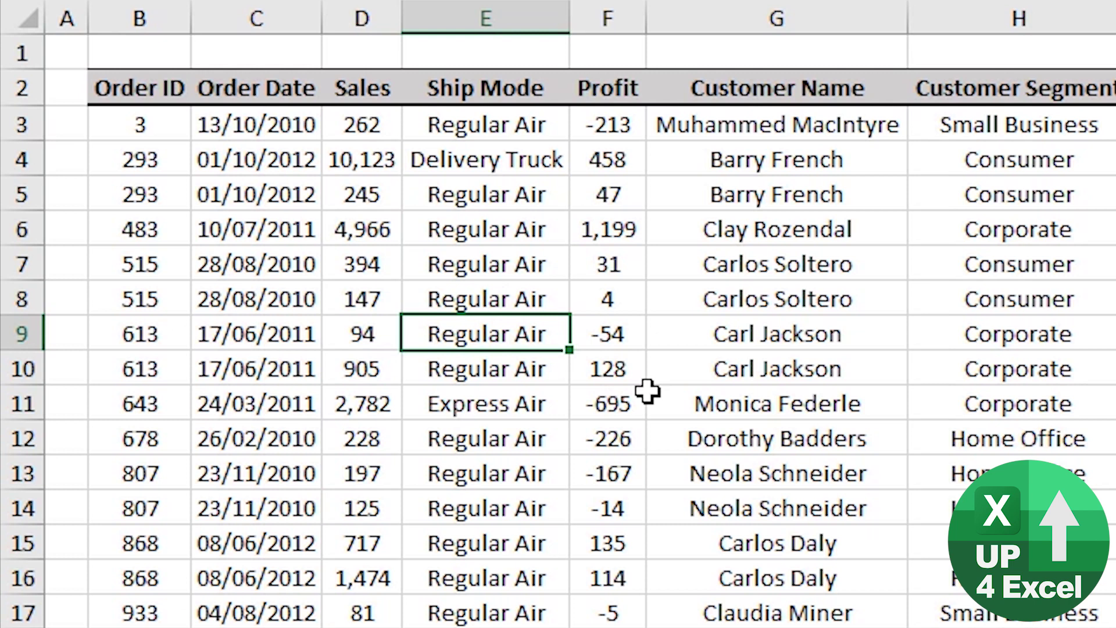
pyautogui.hotkey('ctrl', '9')
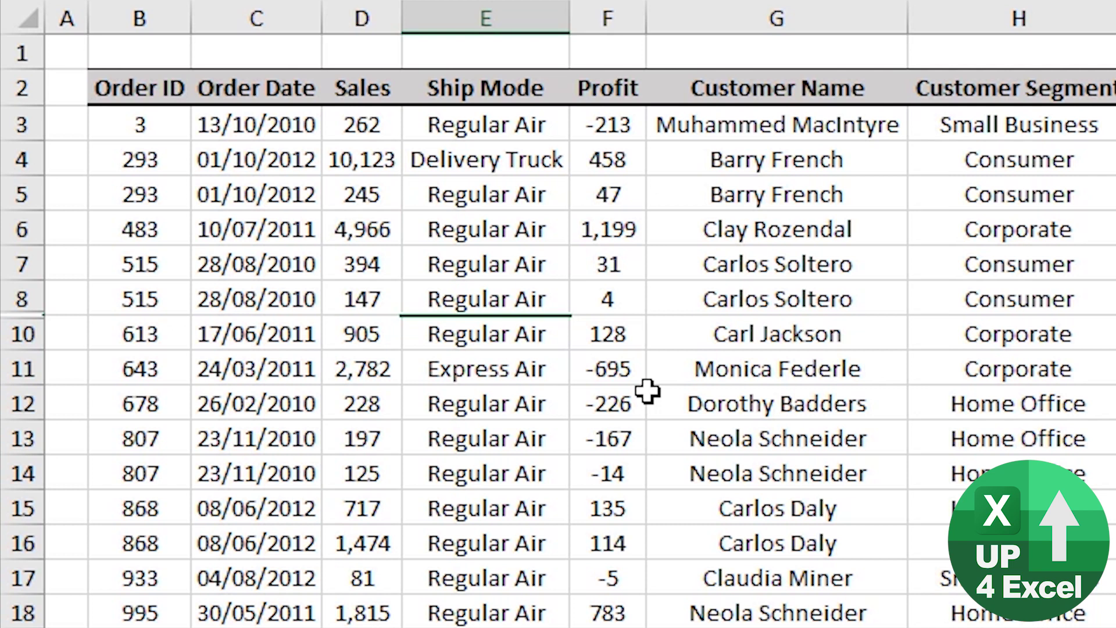
pyautogui.hotkey('ctrl', 'shift', '9')
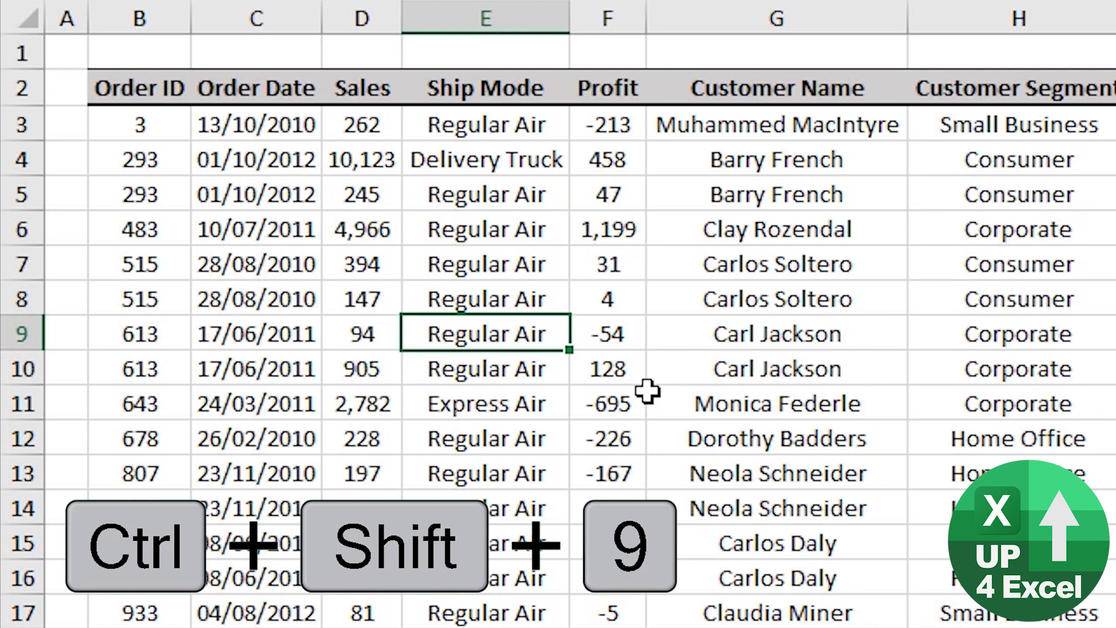
pyautogui.hotkey('ctrl', '9')
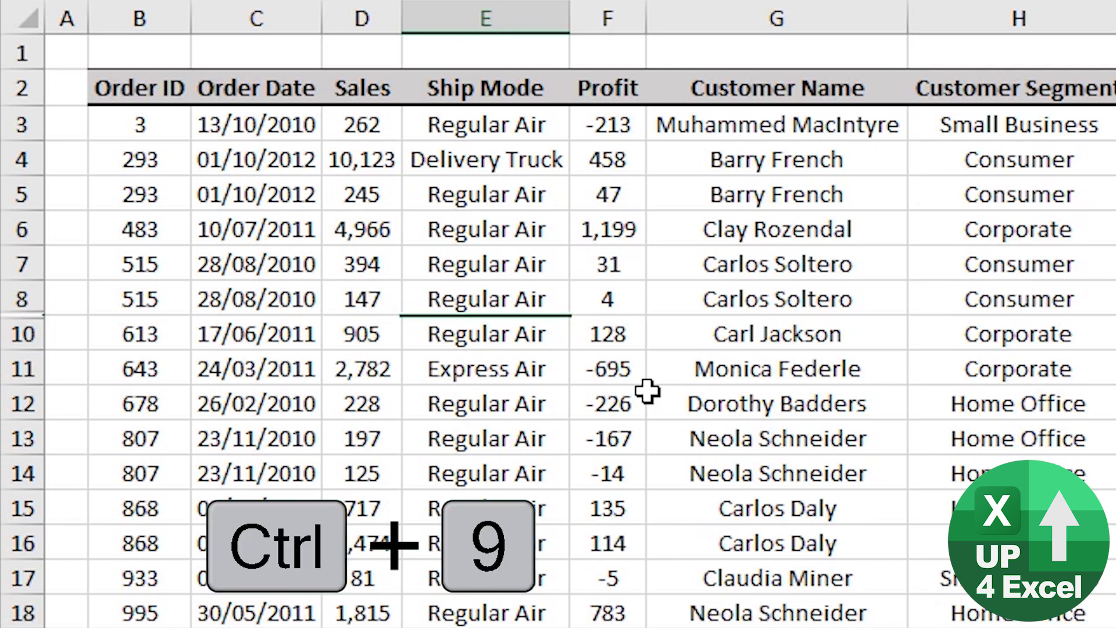
# - Select E7:E11 spanning the hidden row and unhide row 9 with Ctrl+Shift+9
pyautogui.press('Up')
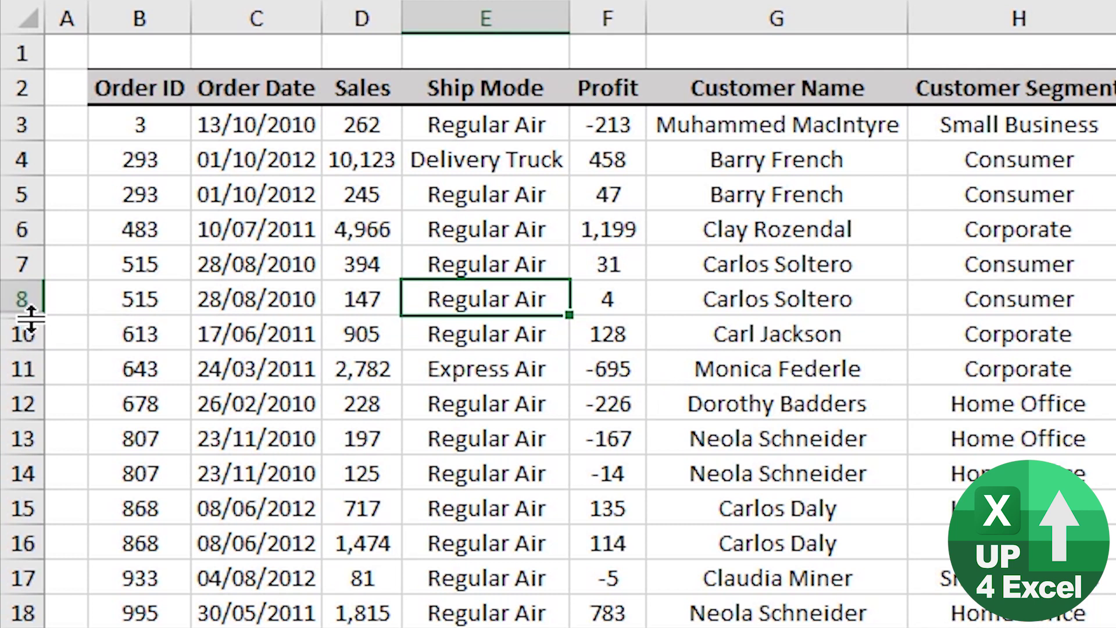
pyautogui.press('Up')
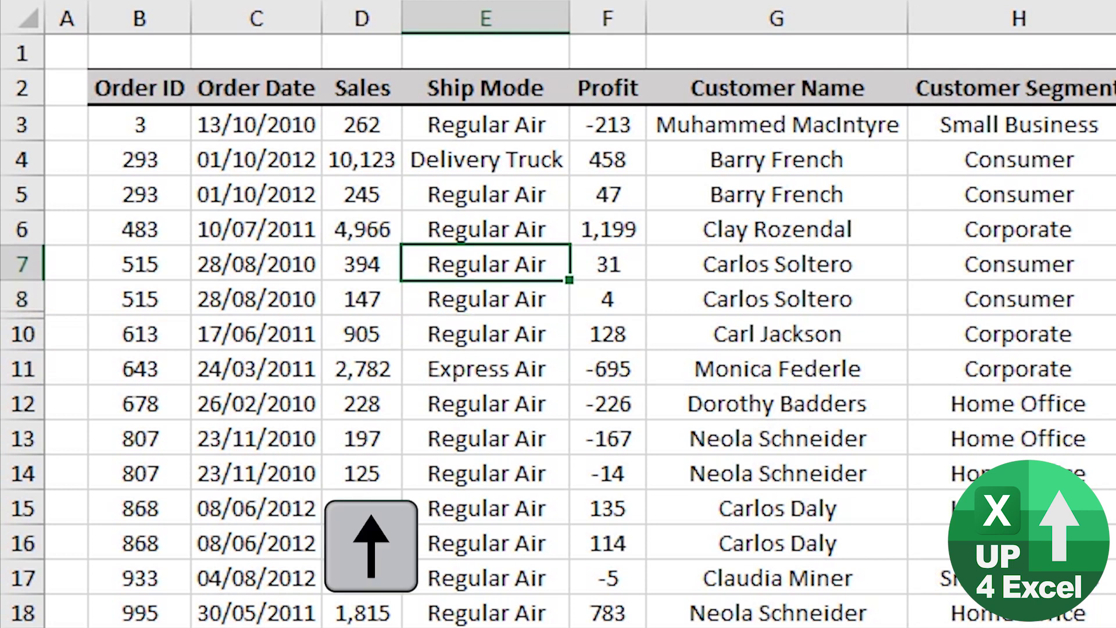
pyautogui.hotkey('shift', 'Down')
pyautogui.hotkey('shift', 'Down')
pyautogui.hotkey('shift', 'Down')
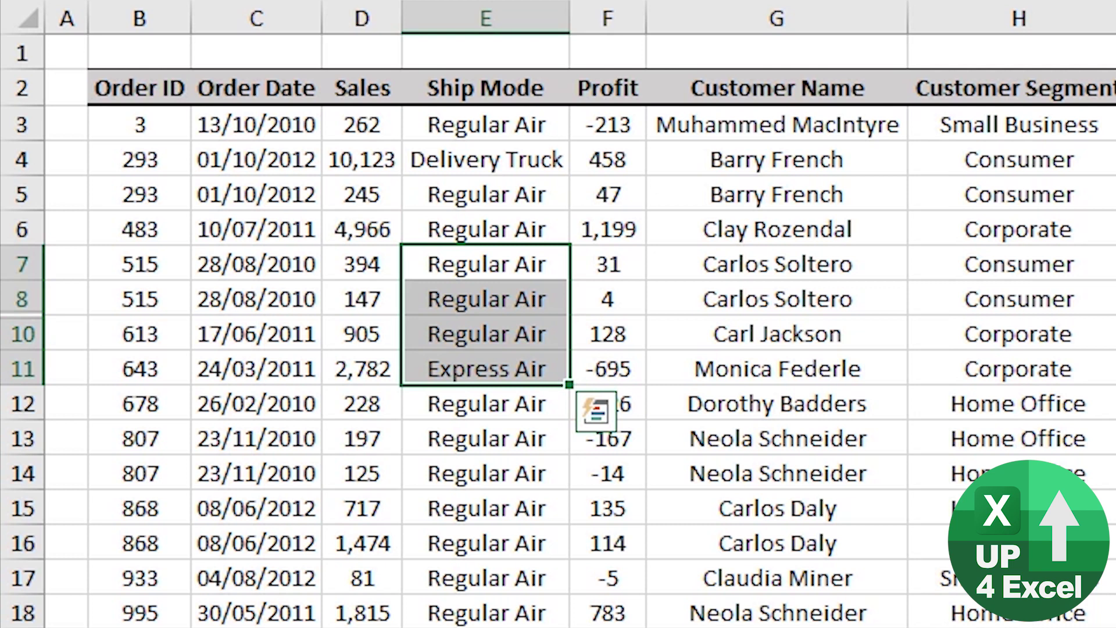
pyautogui.hotkey('ctrl', 'shift', '9')
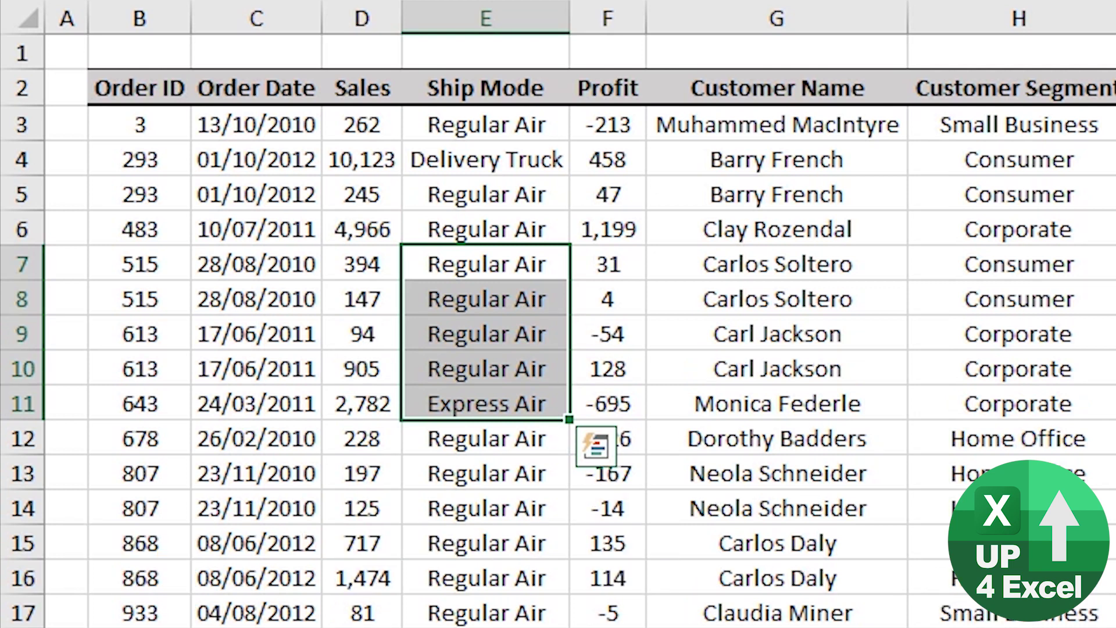
# - From F7, hide the Profit column F with Ctrl+0, then unhide it with Ctrl+Shift+0
pyautogui.press('Right')
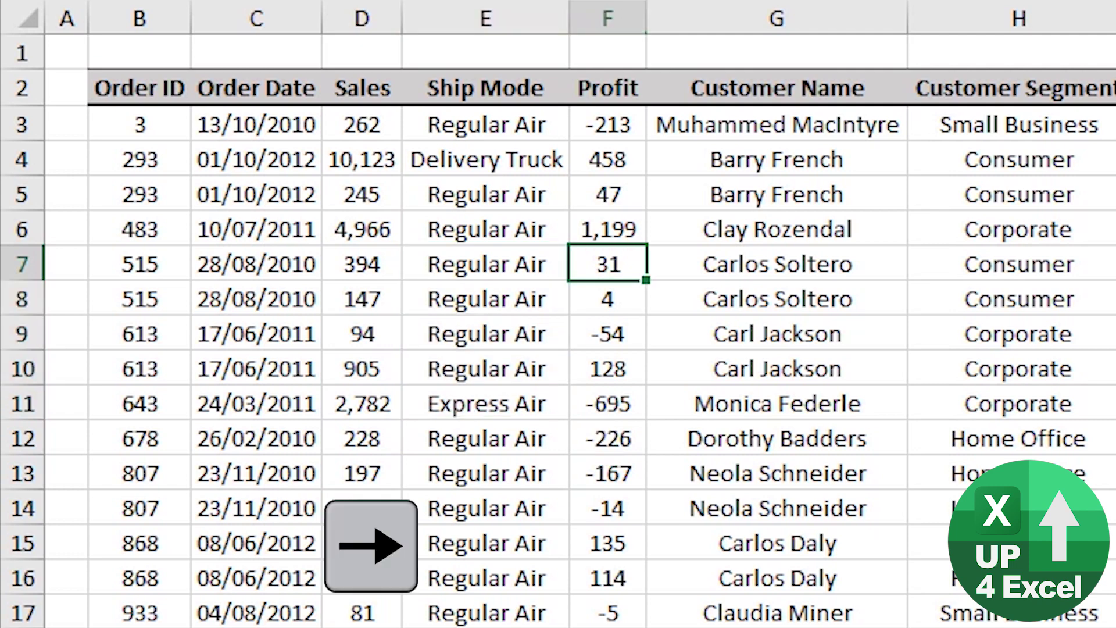
pyautogui.hotkey('ctrl', '0')
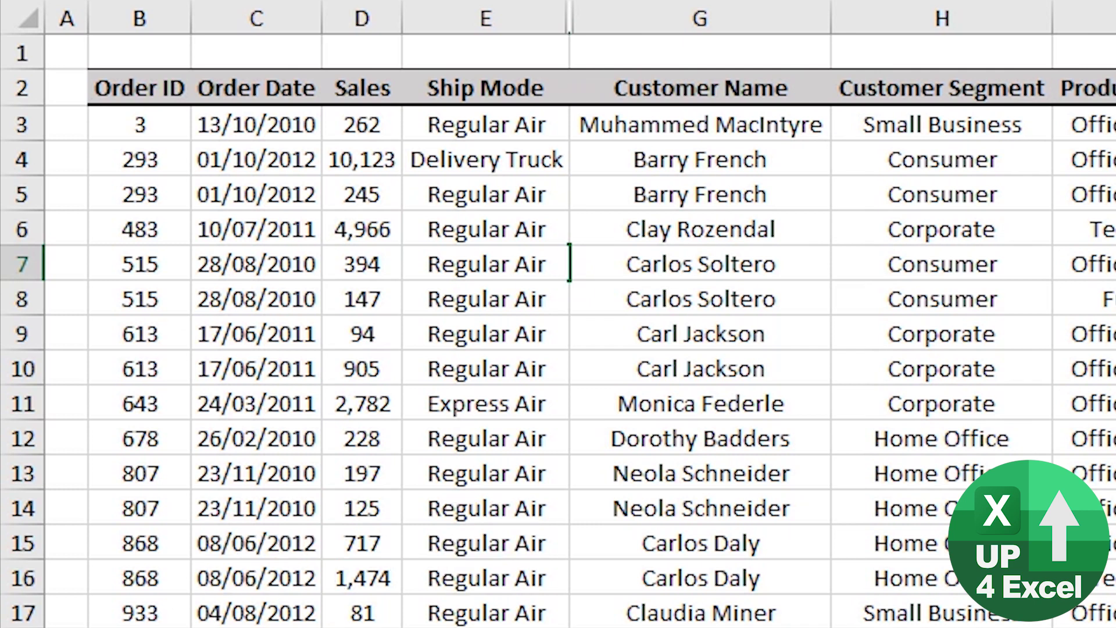
pyautogui.hotkey('ctrl', 'shift', '0')
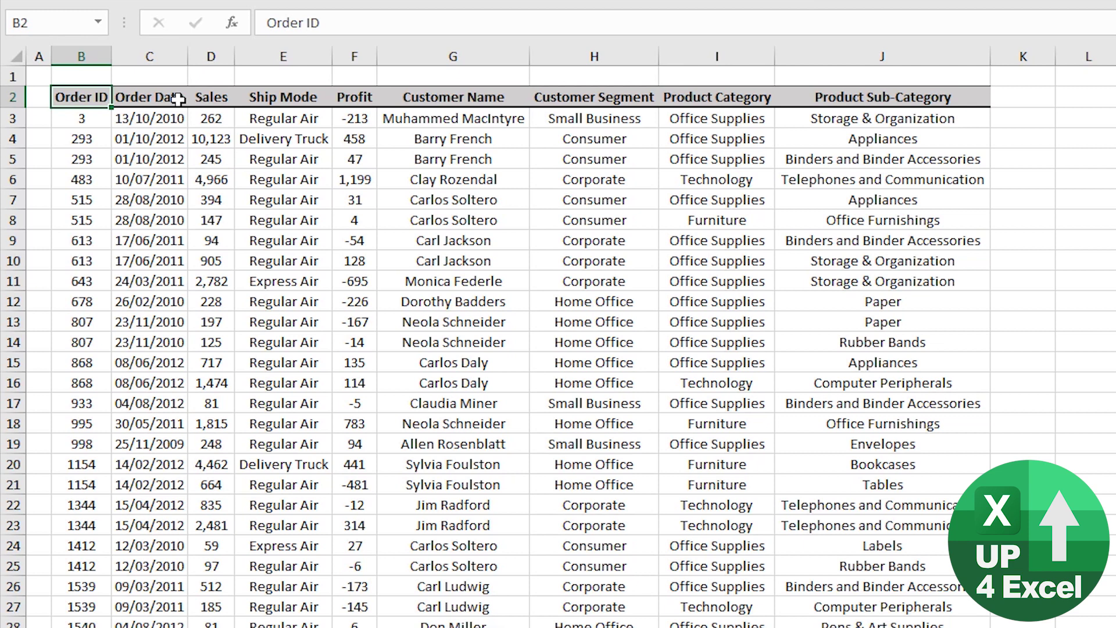
# - Group rows 3 to 16 as a row outline from the Order ID selection
pyautogui.press('Down')
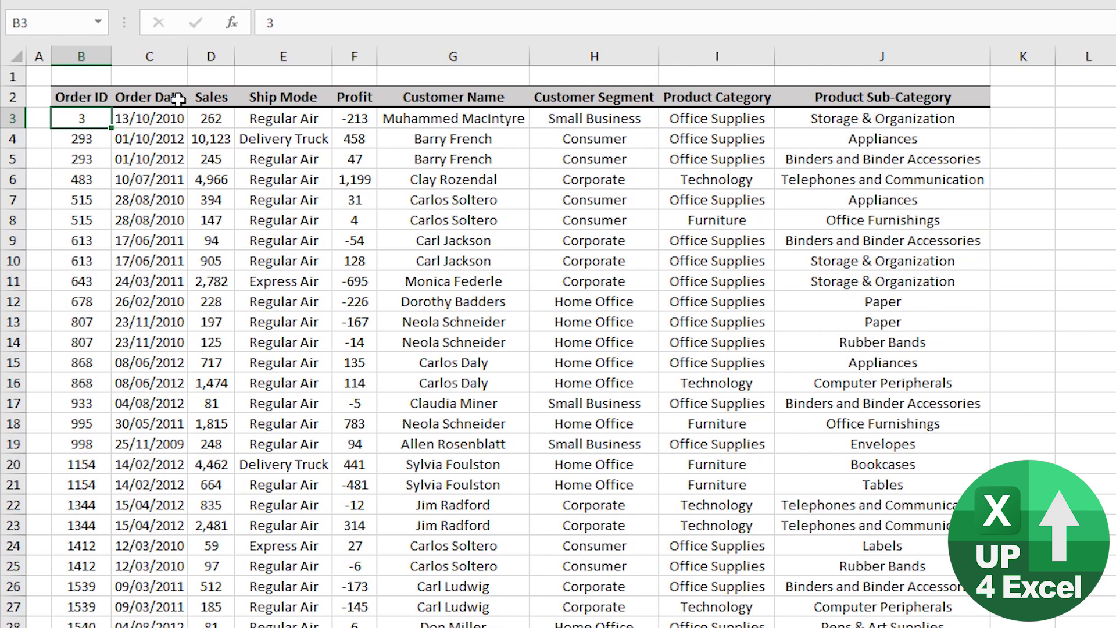
pyautogui.hotkey('shift', 'Down')
pyautogui.hotkey('shift', 'Down')
pyautogui.hotkey('shift', 'Down')
pyautogui.hotkey('shift', 'Down')
pyautogui.hotkey('shift', 'Down')
pyautogui.hotkey('shift', 'Down')
pyautogui.hotkey('shift', 'Down')
pyautogui.hotkey('shift', 'Down')
pyautogui.hotkey('shift', 'Down')
pyautogui.hotkey('shift', 'Down')
pyautogui.hotkey('shift', 'Down')
pyautogui.hotkey('shift', 'Down')
pyautogui.hotkey('shift', 'Down')
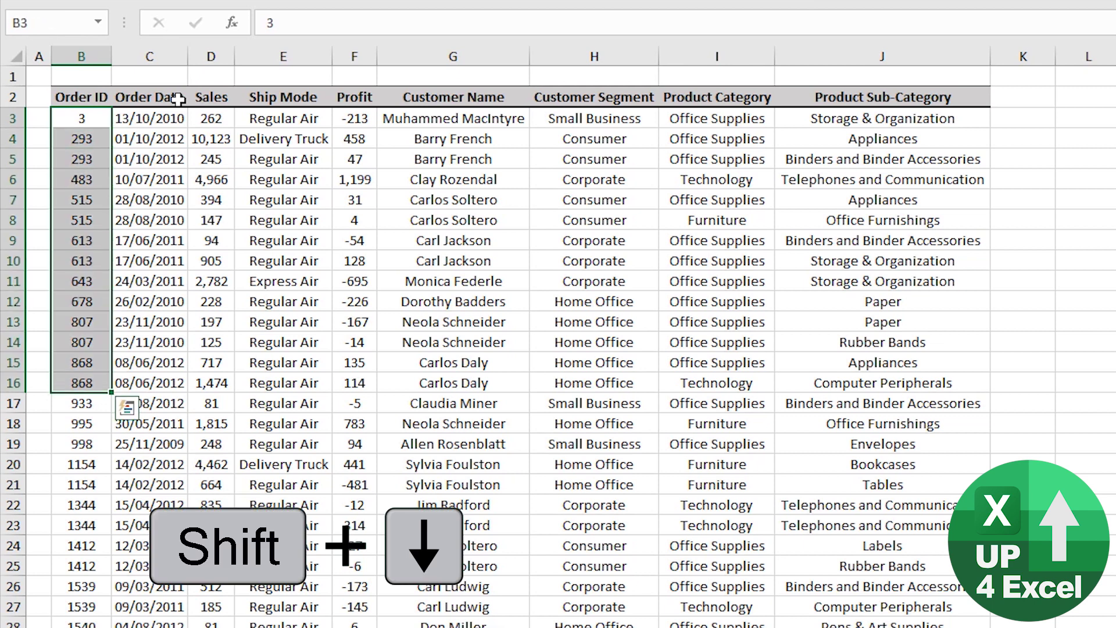
pyautogui.hotkey('shift', 'alt', 'Right')
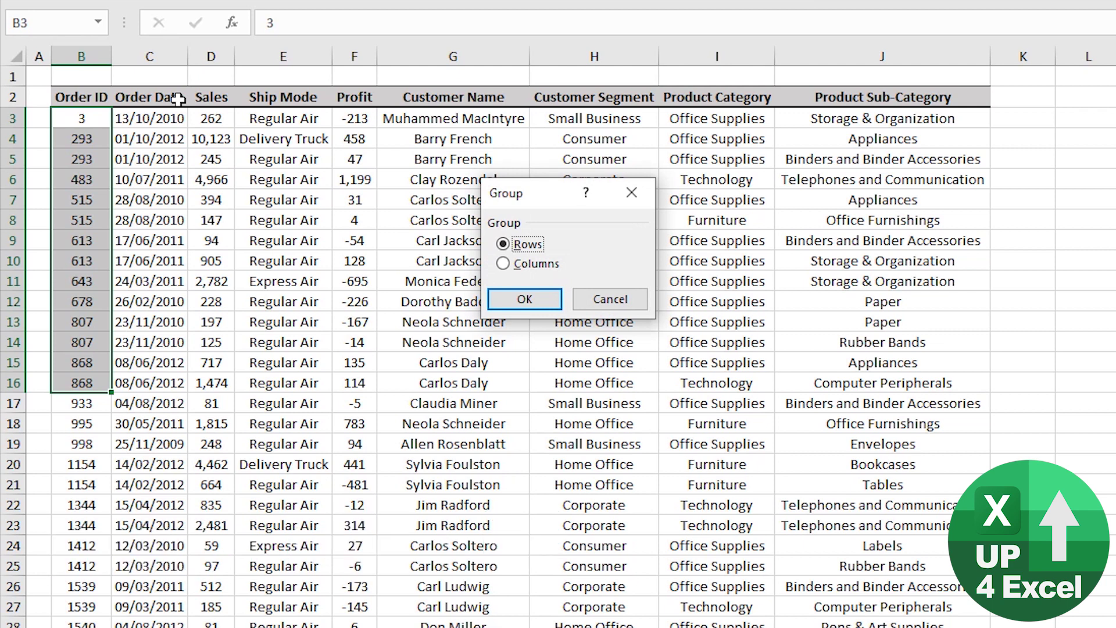
pyautogui.press('Return')
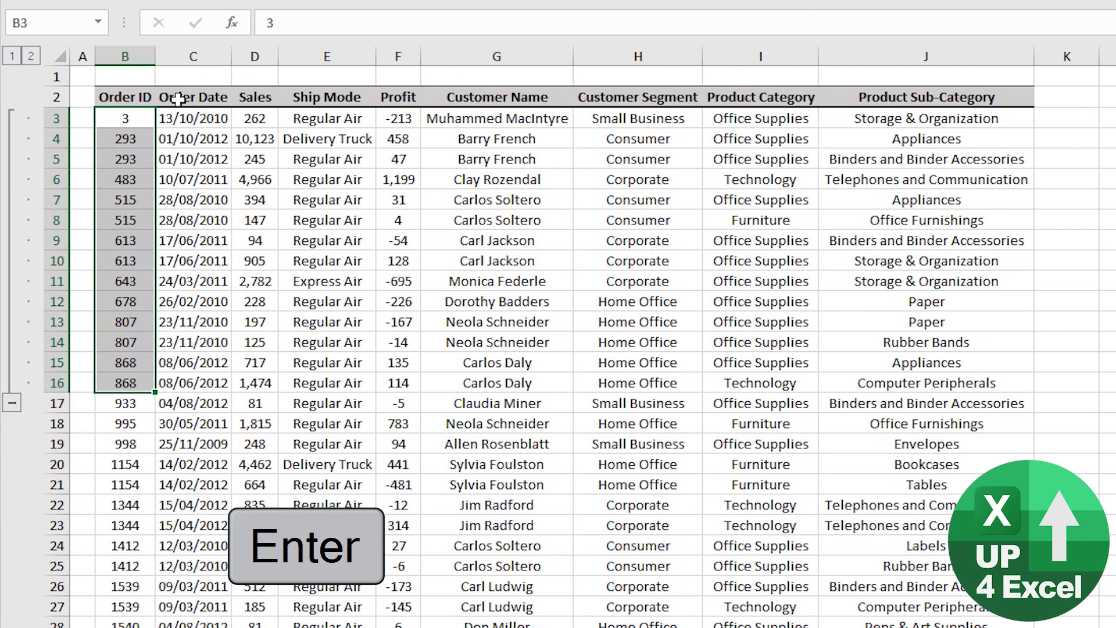
# - Select all of row 21 and group it into its own outline
pyautogui.press('Down')
pyautogui.press('Down')
pyautogui.press('Down')
pyautogui.press('Down')
pyautogui.press('Down')
pyautogui.press('Down')
pyautogui.press('Down')
pyautogui.press('Down')
pyautogui.press('Down')
pyautogui.press('Down')
pyautogui.press('Down')
pyautogui.press('Down')
pyautogui.press('Down')
pyautogui.press('Down')
pyautogui.press('Down')
pyautogui.press('Down')
pyautogui.press('Down')
pyautogui.press('Down')
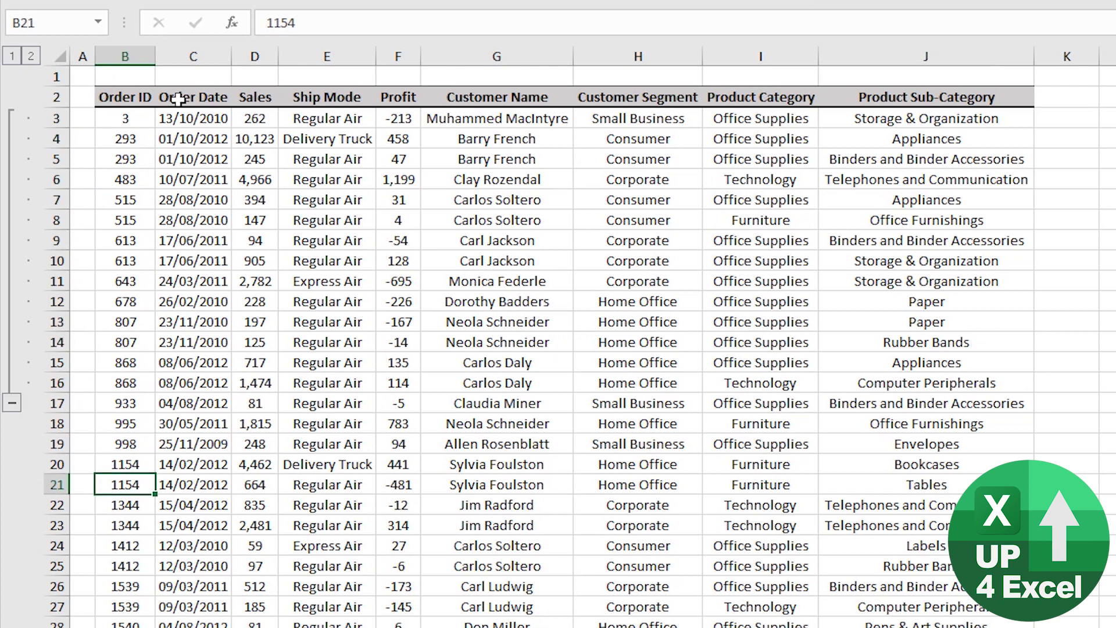
pyautogui.hotkey('shift', 'space')
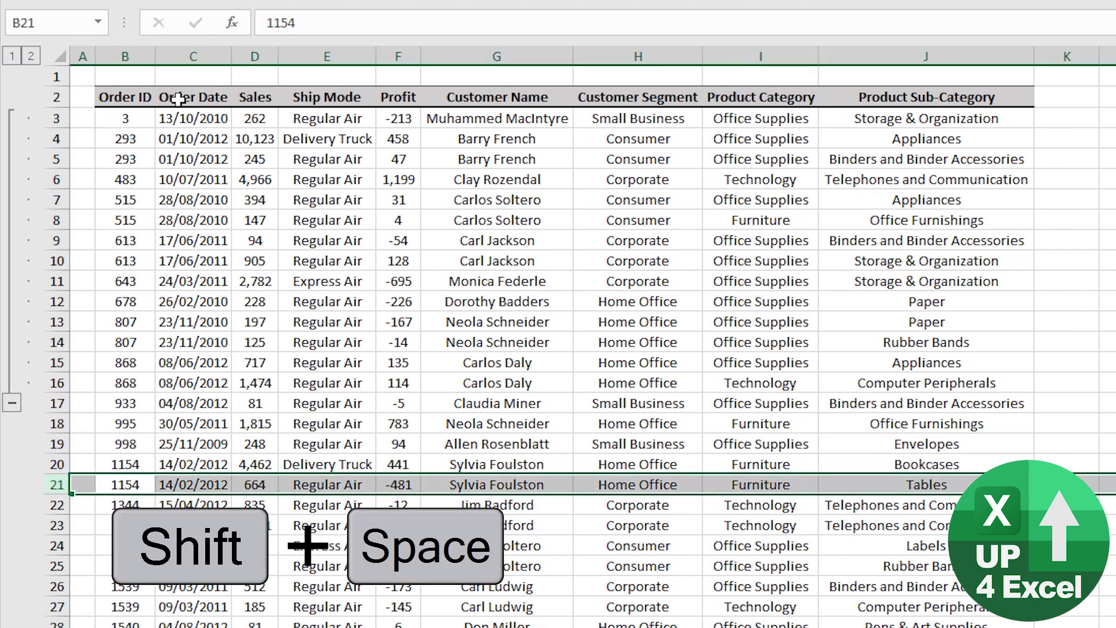
pyautogui.hotkey('shift', 'alt', 'Right')
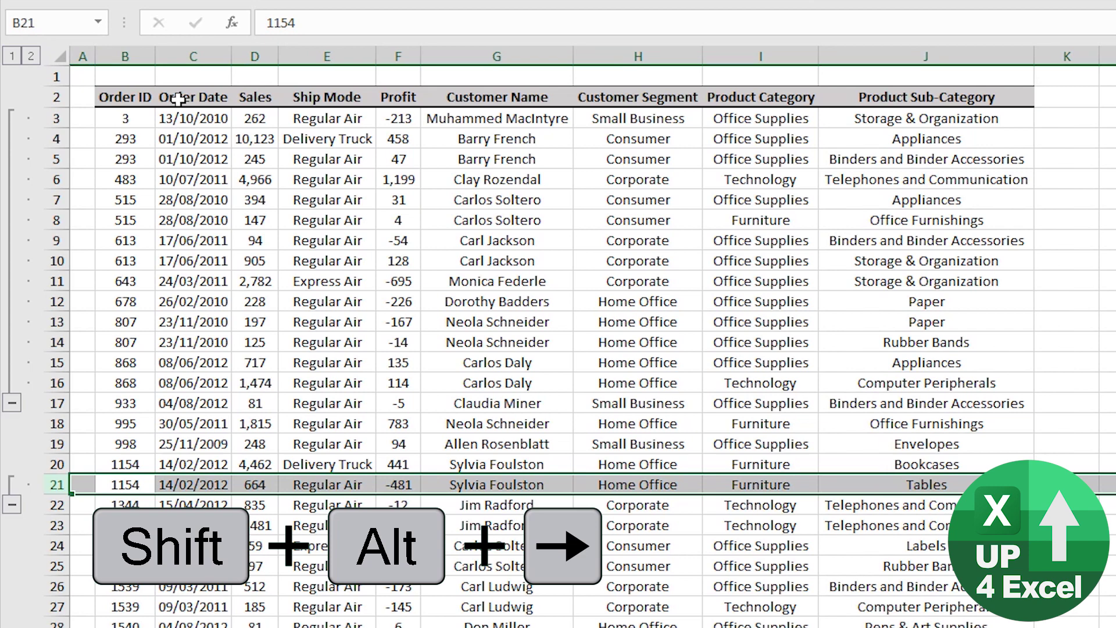
# - Group the Customer Segment and Product Category columns H and I into an outline
pyautogui.press('Up')
pyautogui.press('Right')
pyautogui.press('Right')
pyautogui.press('Right')
pyautogui.press('Right')
pyautogui.press('Right')
pyautogui.press('Right')
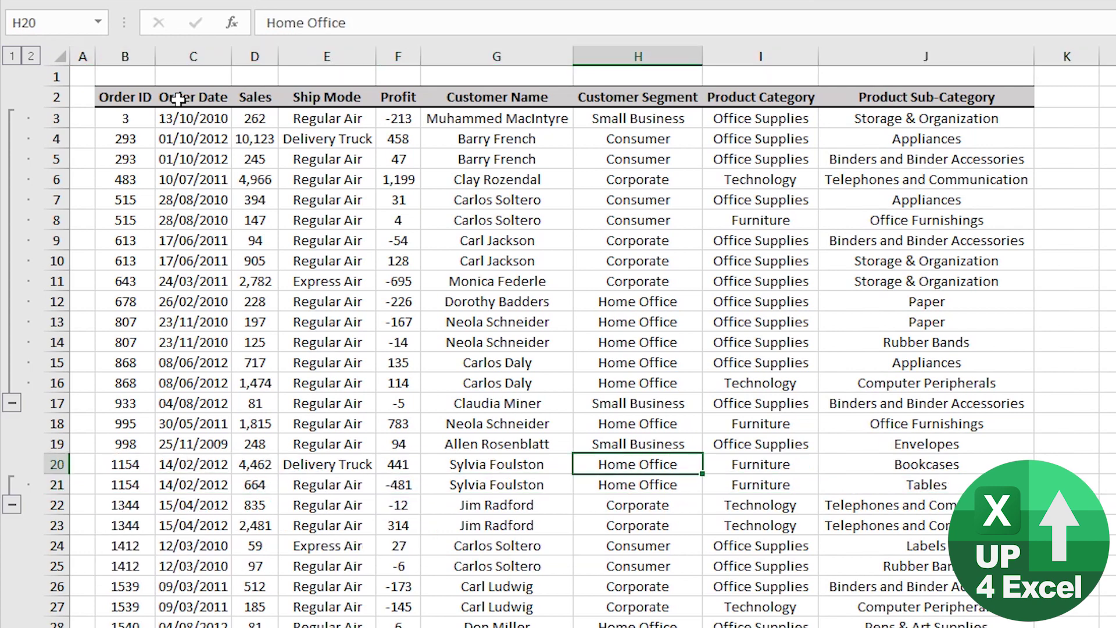
pyautogui.hotkey('shift', 'Right')
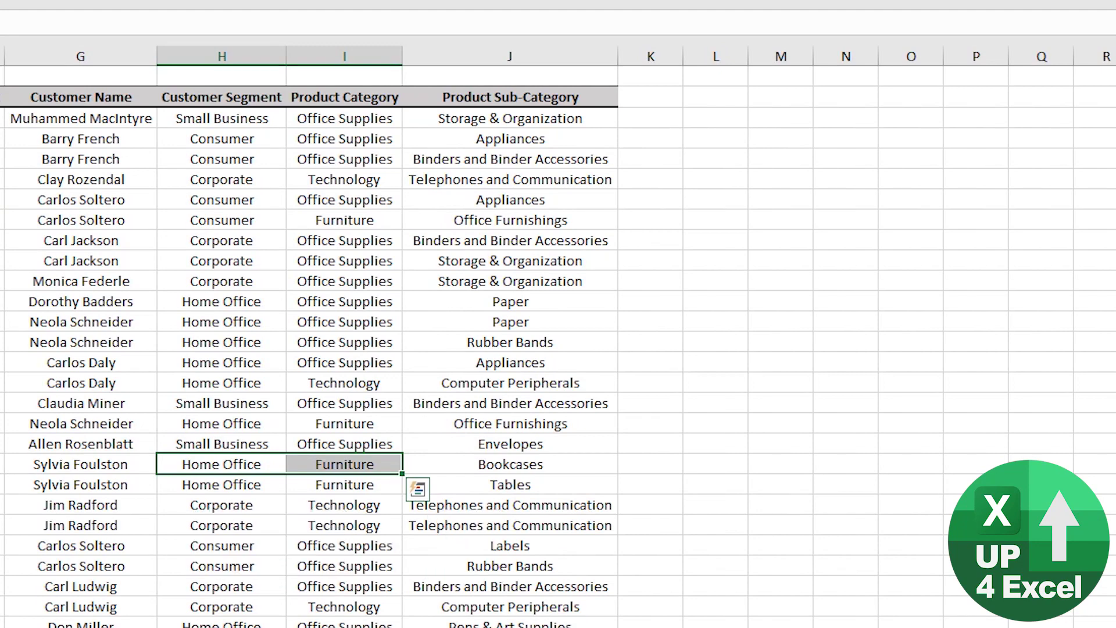
pyautogui.hotkey('shift', 'alt', 'Right')
pyautogui.press('Down')
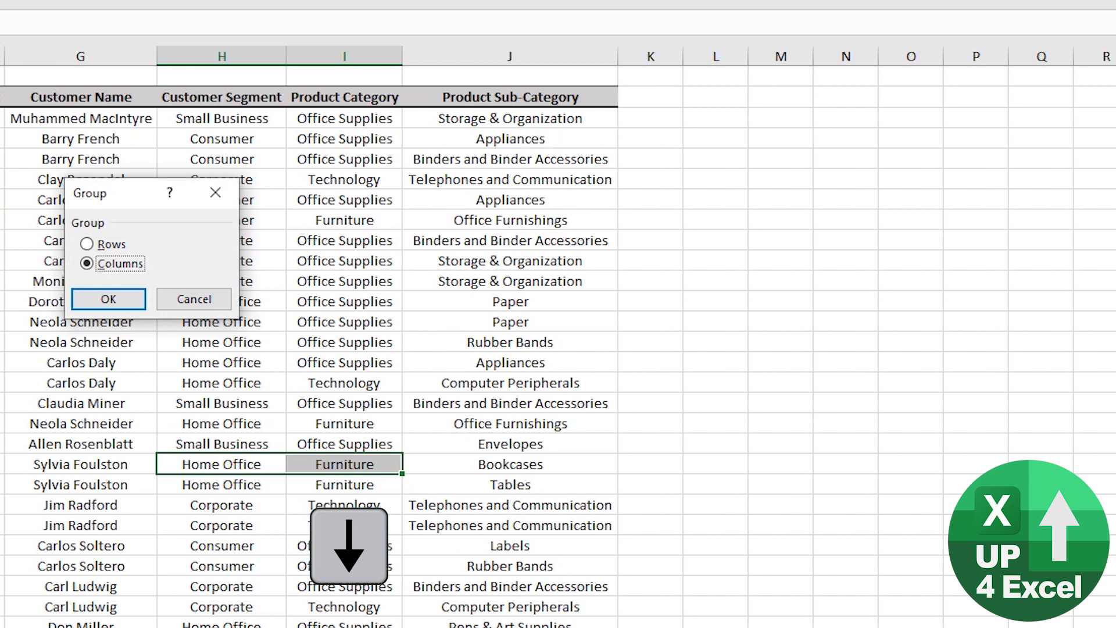
pyautogui.press('Right')
pyautogui.press('Tab')
pyautogui.press('Escape')
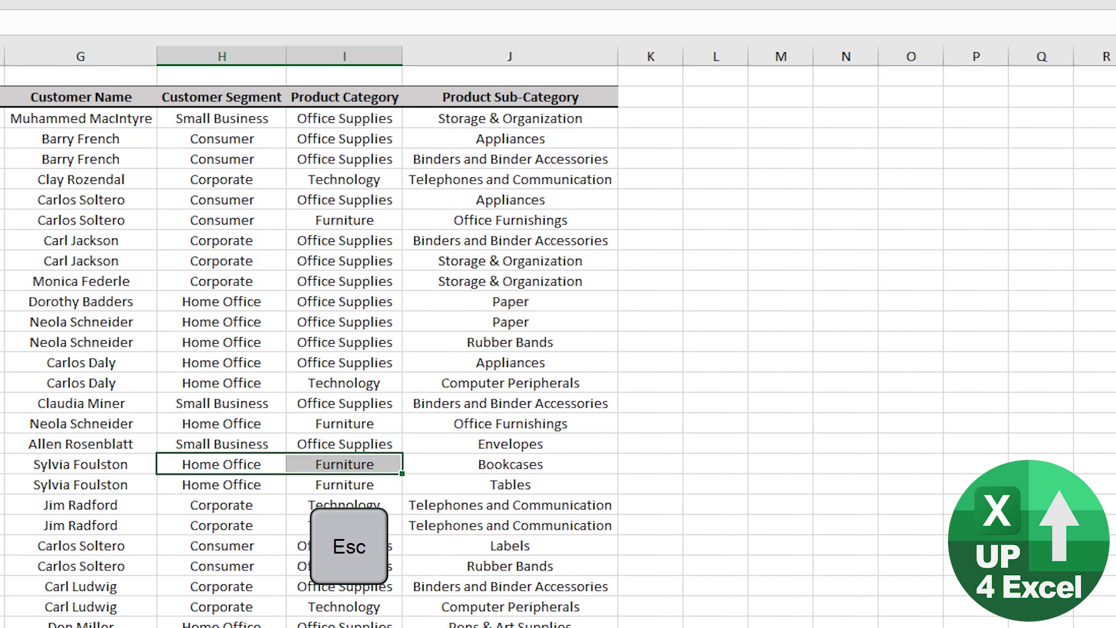
pyautogui.hotkey('ctrl', 'space')
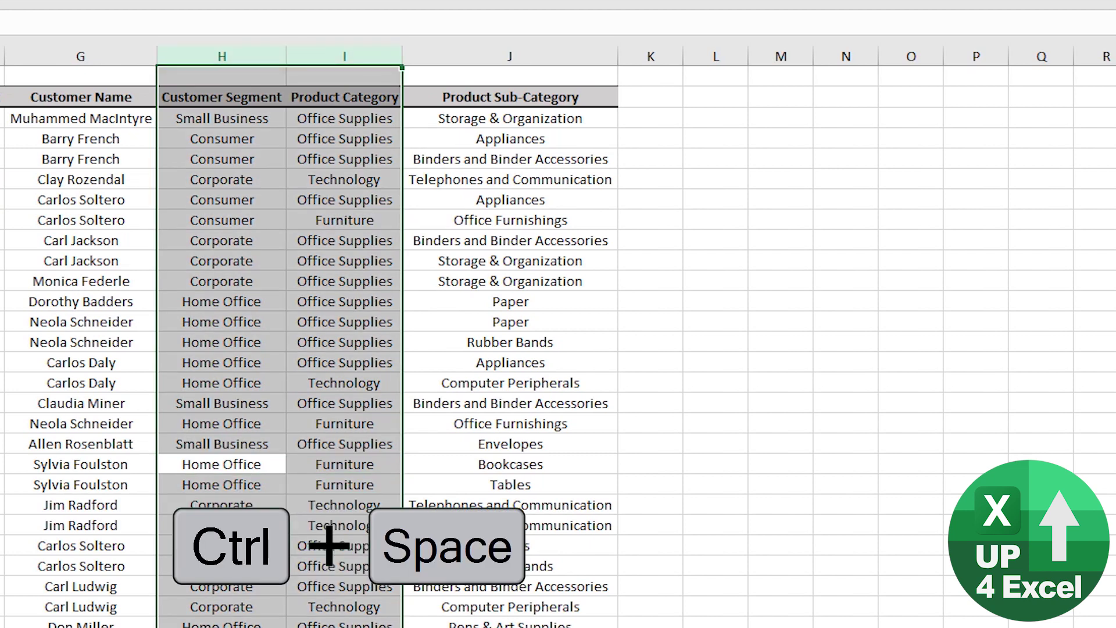
pyautogui.hotkey('shift', 'alt', 'Right')
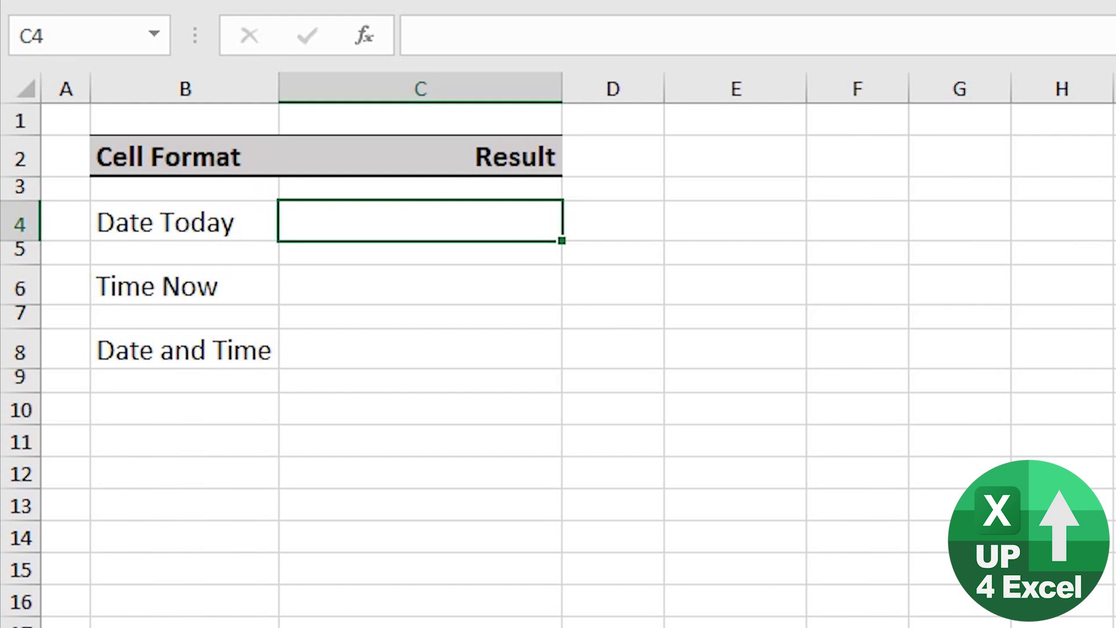
# - Enter today's date 08/11/2019 in C4 and the current time 12:58 in C6
pyautogui.hotkey('ctrl', ';')
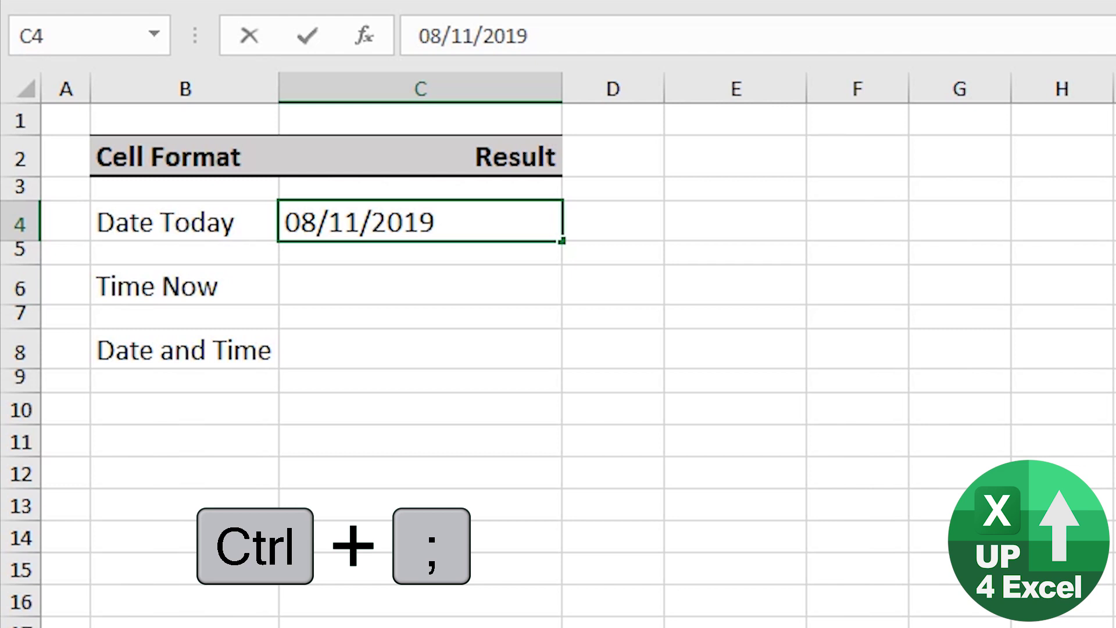
pyautogui.press('Return')
pyautogui.press('Return')
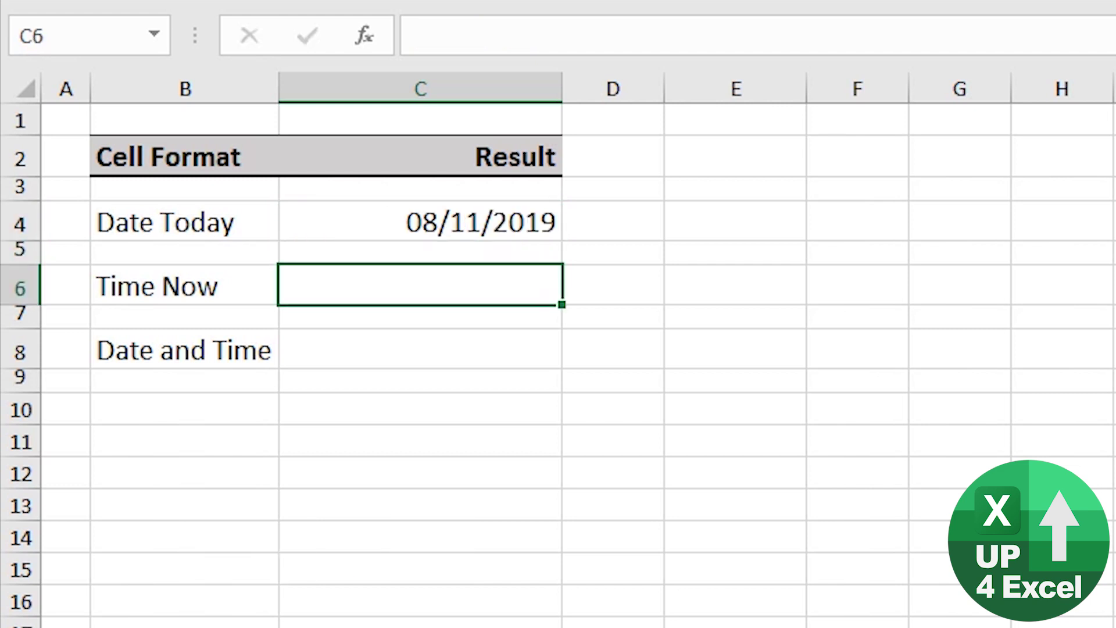
pyautogui.hotkey('ctrl', 'shift', ';')
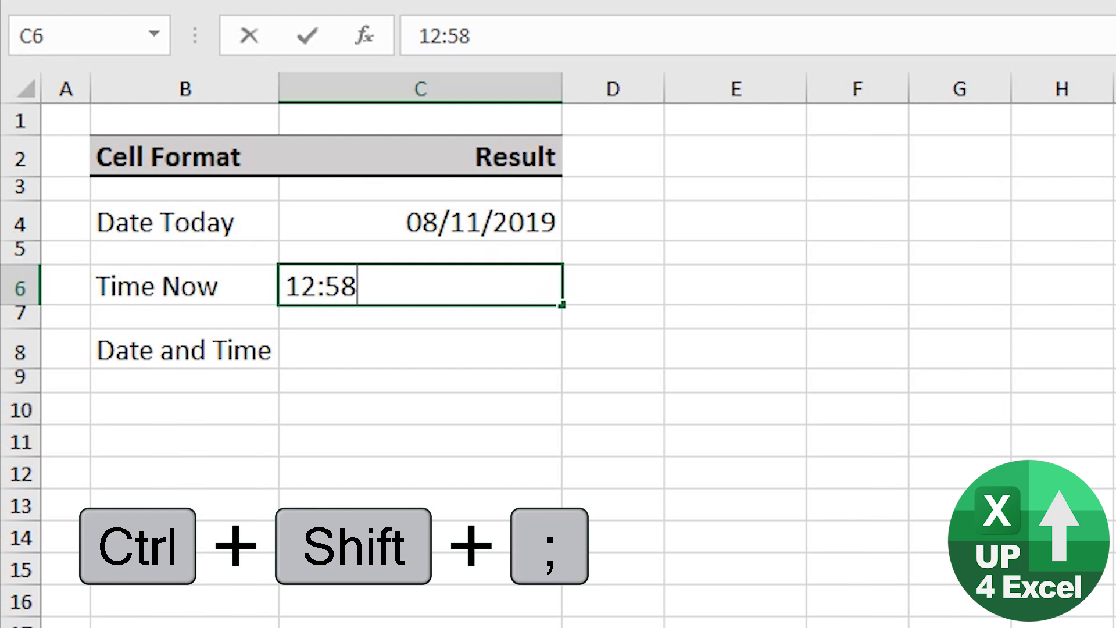
pyautogui.press('Return')
# - Enter today's date followed by the current time in cell C8
pyautogui.click(420, 348)
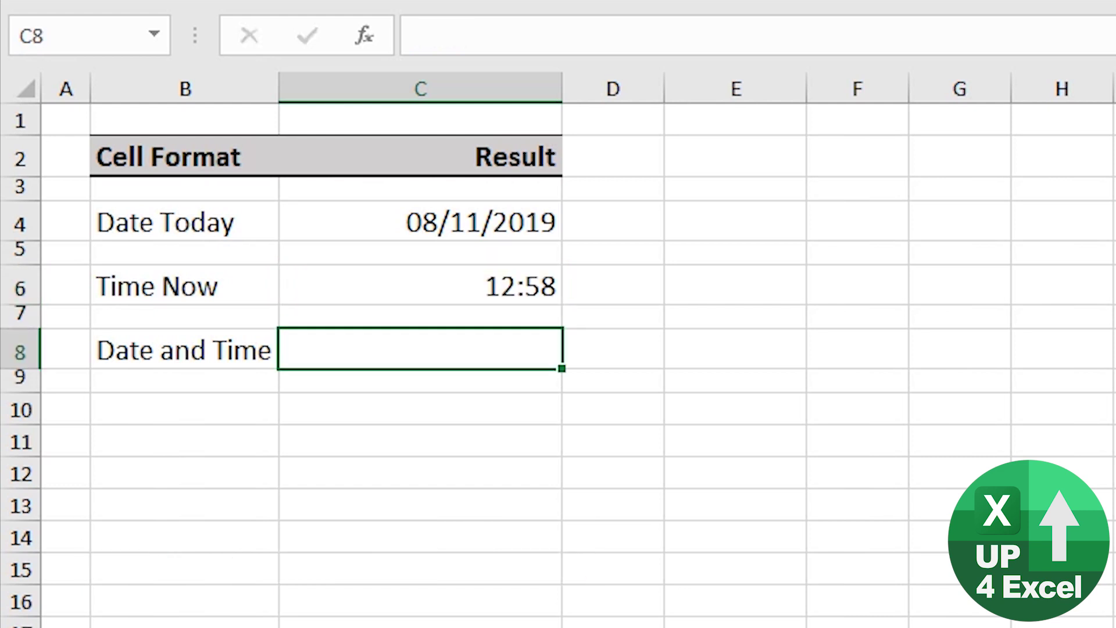
pyautogui.hotkey('ctrl', ';')
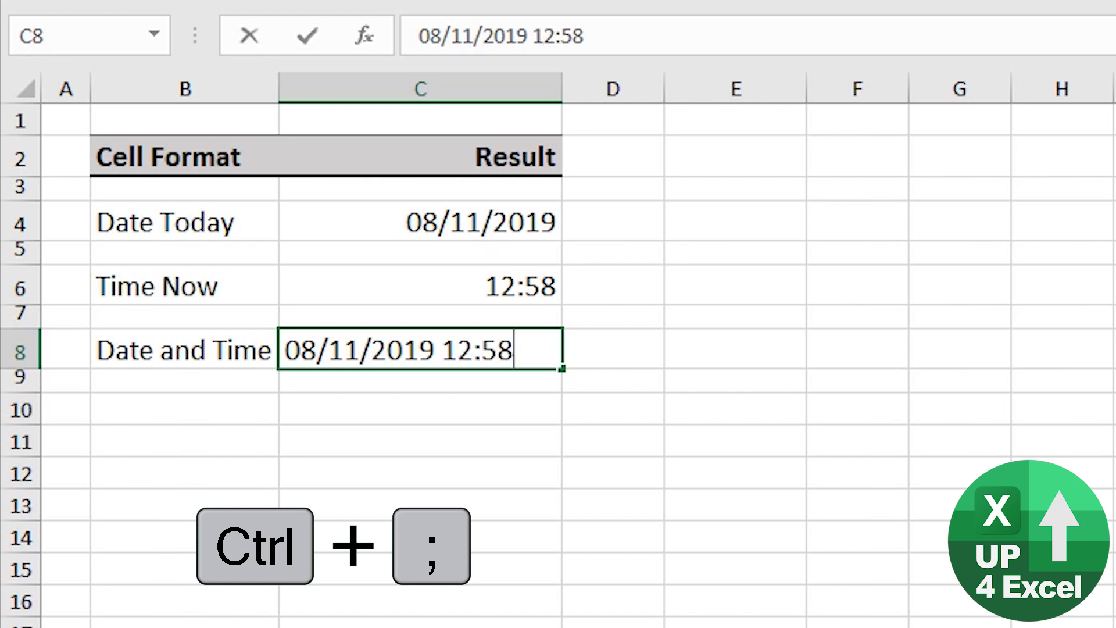
pyautogui.hotkey('ctrl', 'shift', ';')
pyautogui.press('Return')
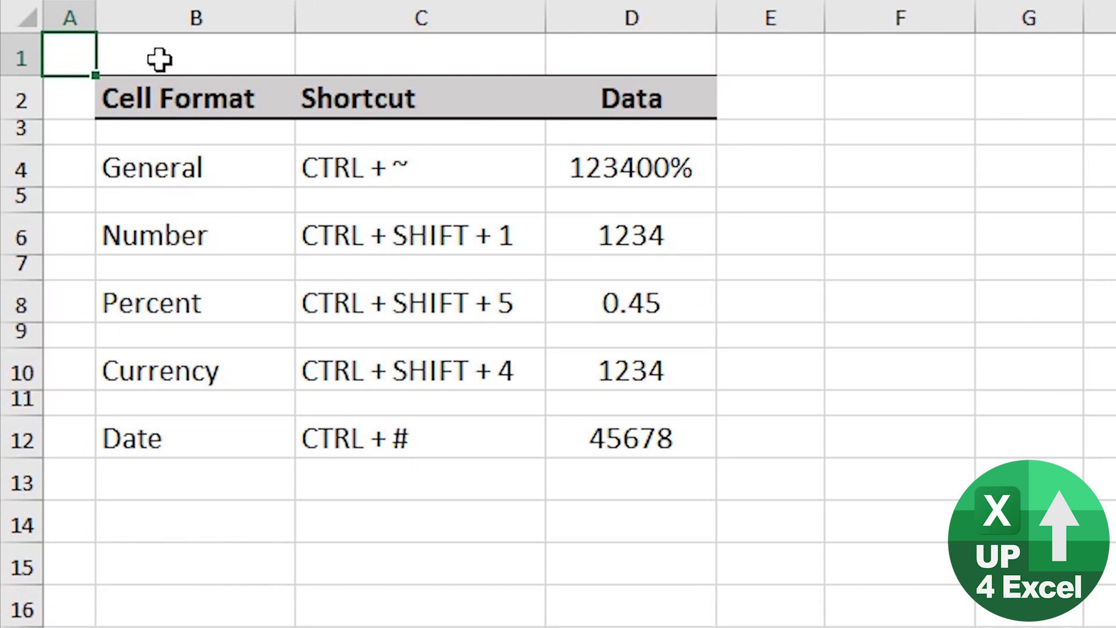
# - Return D4 to General format (1234) and format D6 as a two-decimal number
pyautogui.click(593, 166)
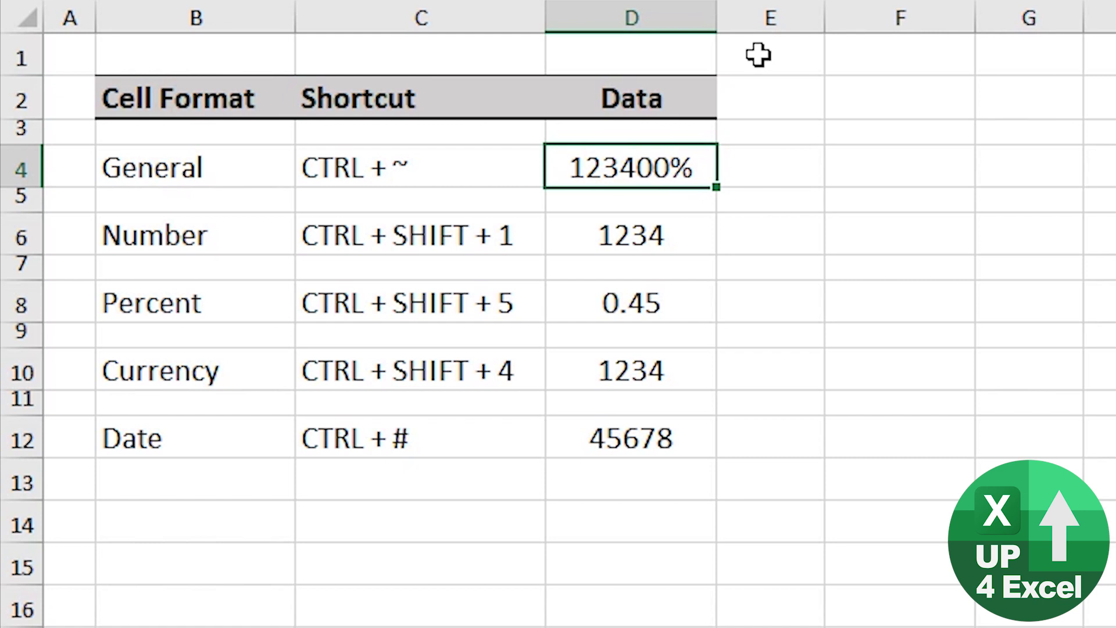
pyautogui.hotkey('ctrl', 'shift', '`')
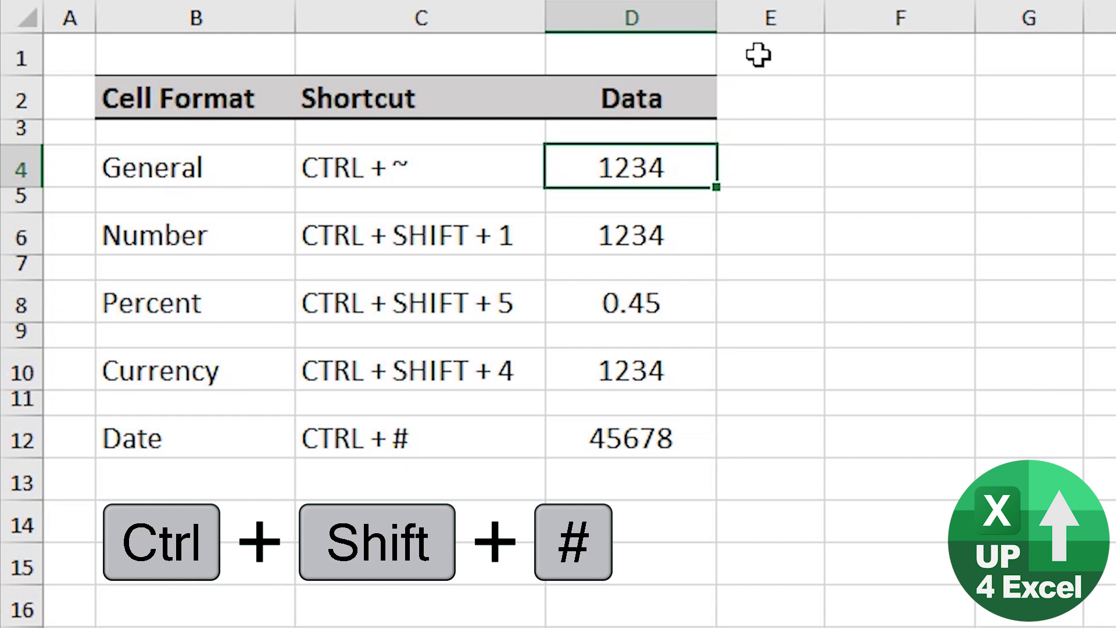
pyautogui.press('Down')
pyautogui.press('Down')
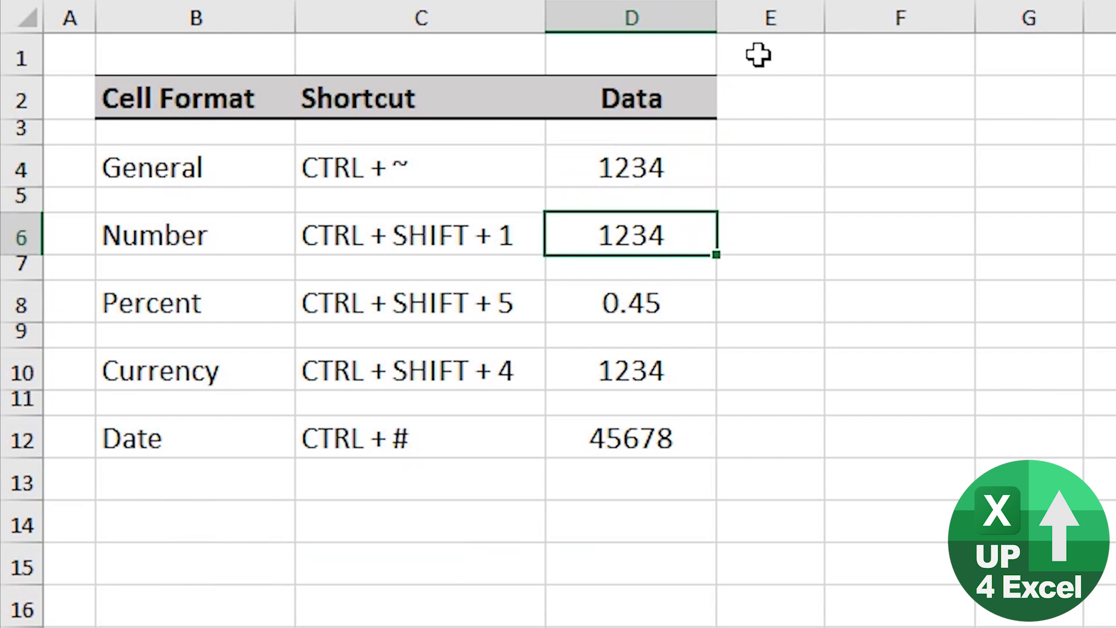
pyautogui.hotkey('ctrl', 'shift', '1')
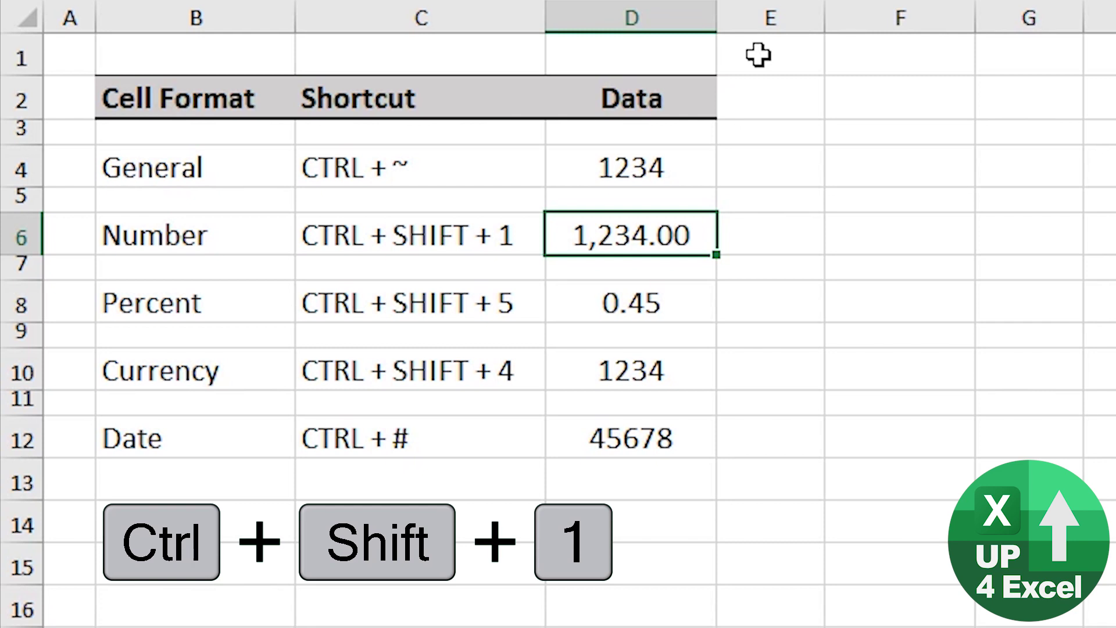
# - Format D8 as a percentage (45%), D10 as currency (£1,234.00) and D12 as a date
pyautogui.press('Down')
pyautogui.press('Down')
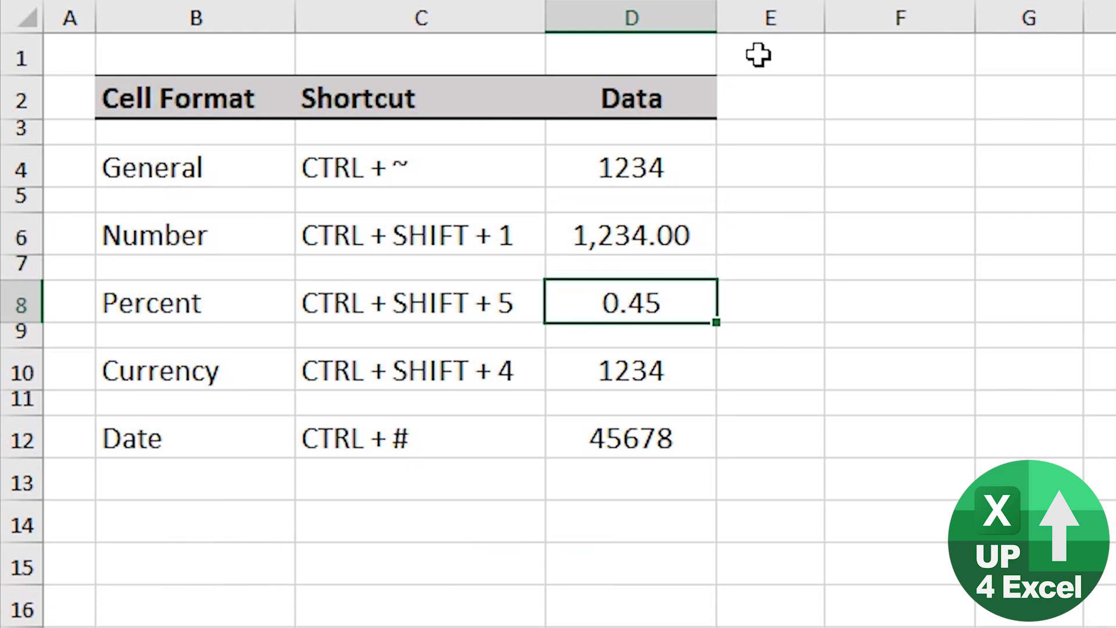
pyautogui.hotkey('ctrl', 'shift', '5')
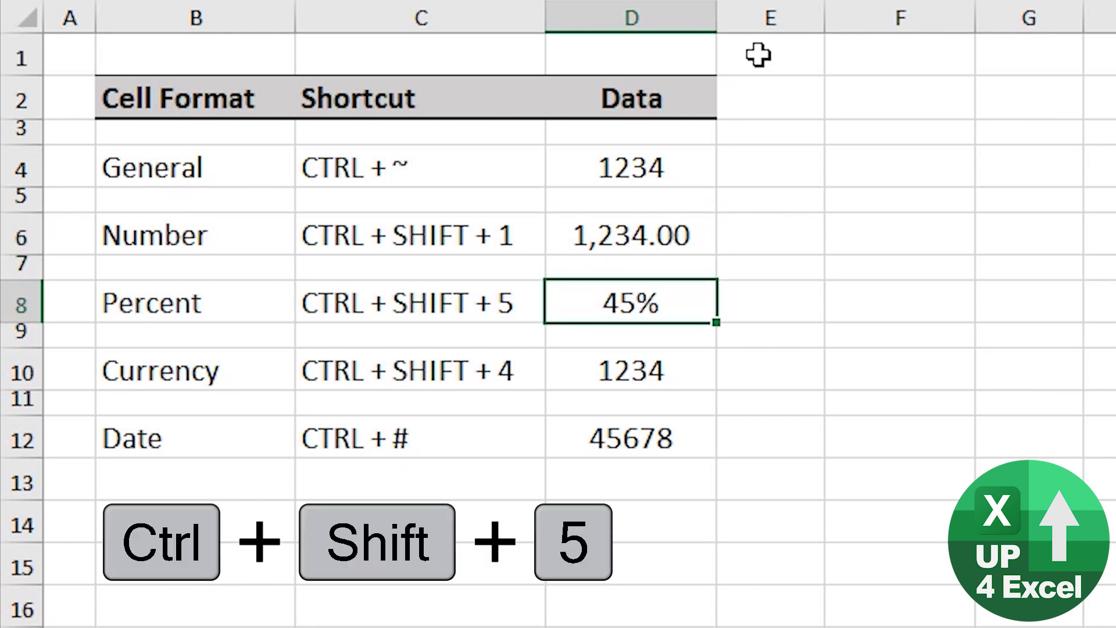
pyautogui.press('Down')
pyautogui.press('Down')
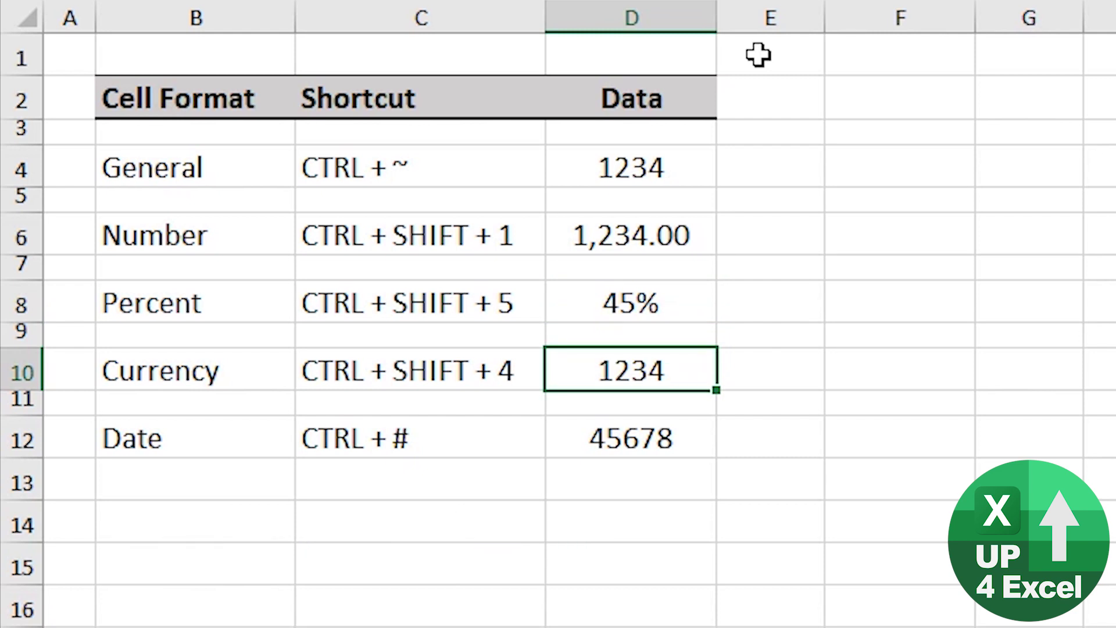
pyautogui.hotkey('ctrl', 'shift', '4')
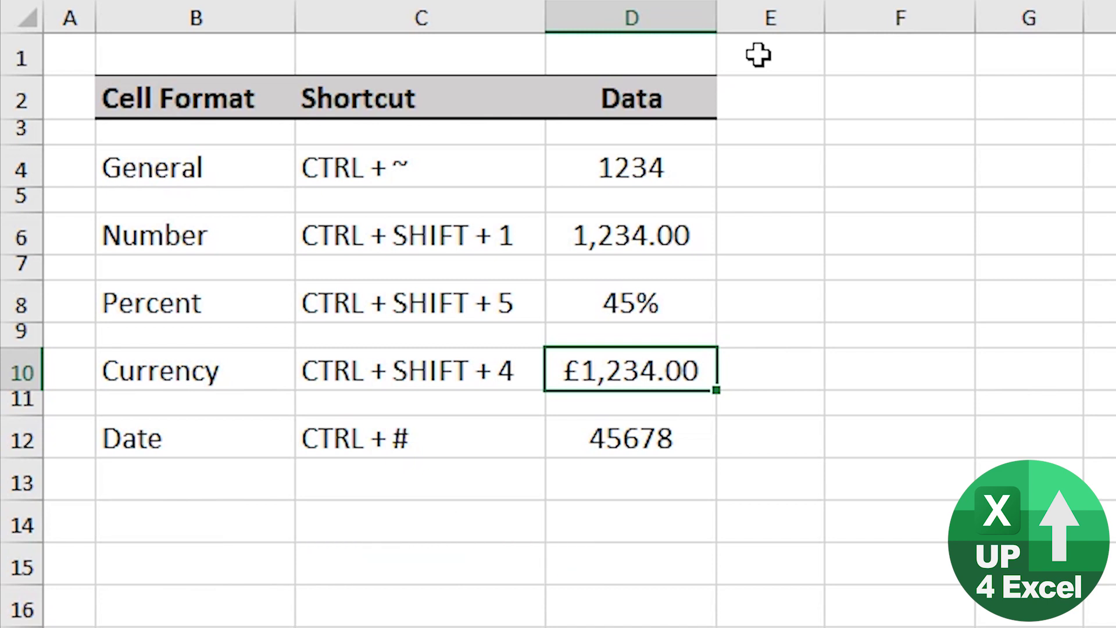
pyautogui.press('Down')
pyautogui.press('Down')
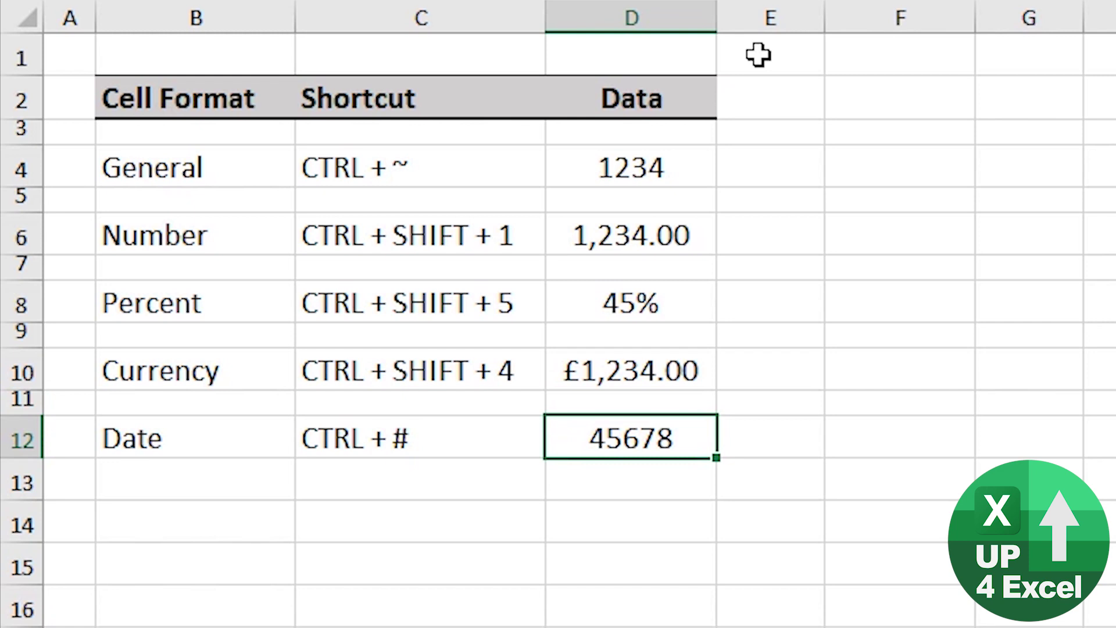
pyautogui.hotkey('ctrl', '#')
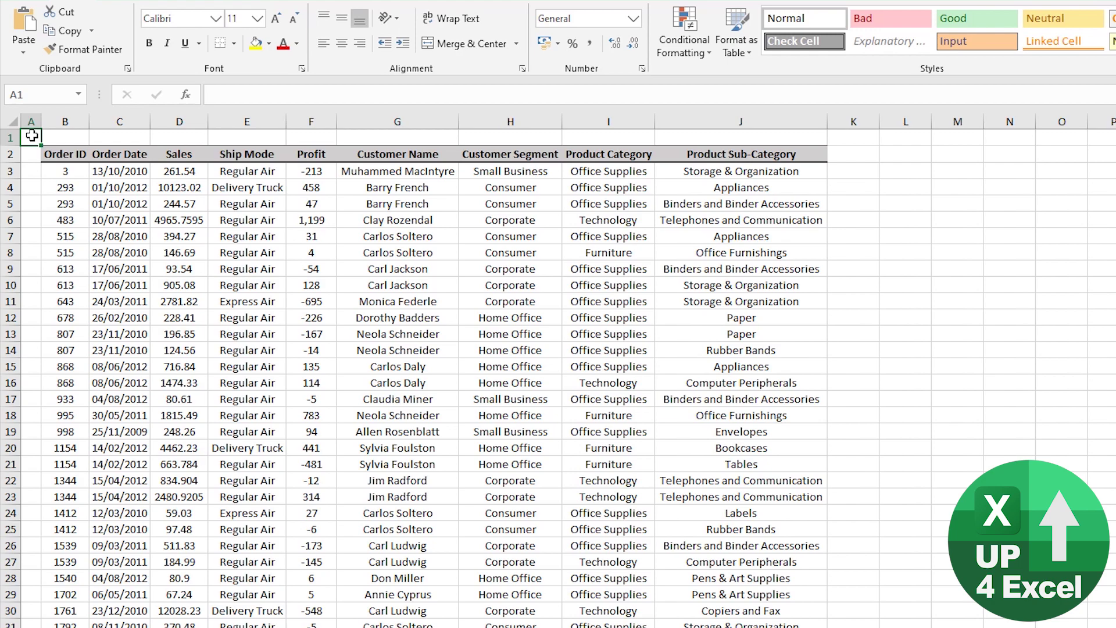
# - Format column D as Number with 0 decimal places and the 1000 separator turned on
pyautogui.click(172, 123)
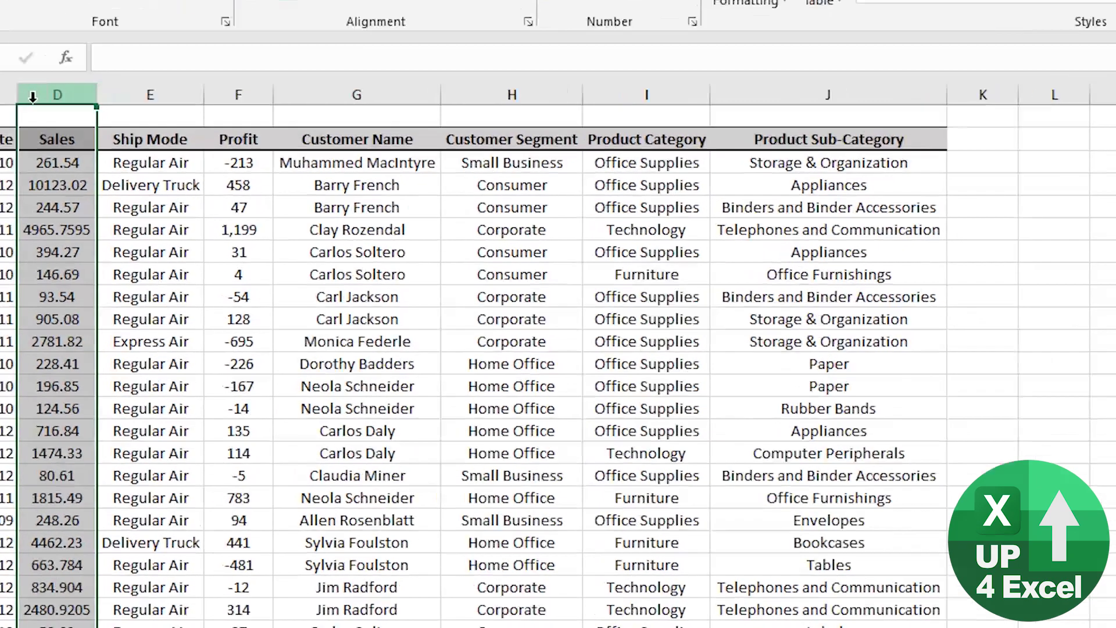
pyautogui.hotkey('ctrl', '1')
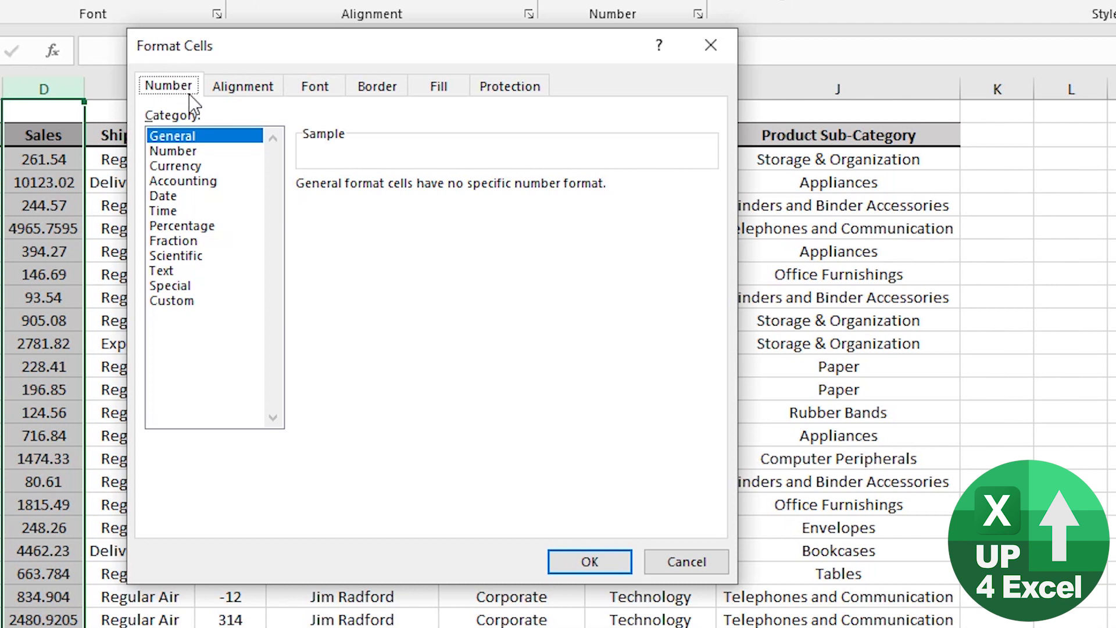
pyautogui.press('Right')
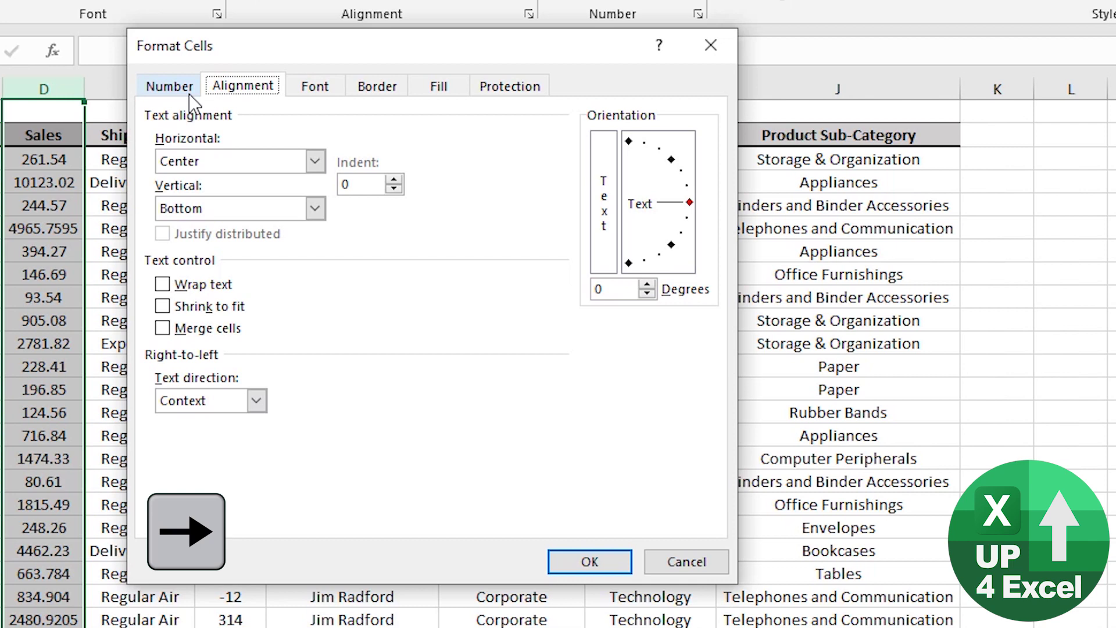
pyautogui.press('Right')
pyautogui.press('Right')
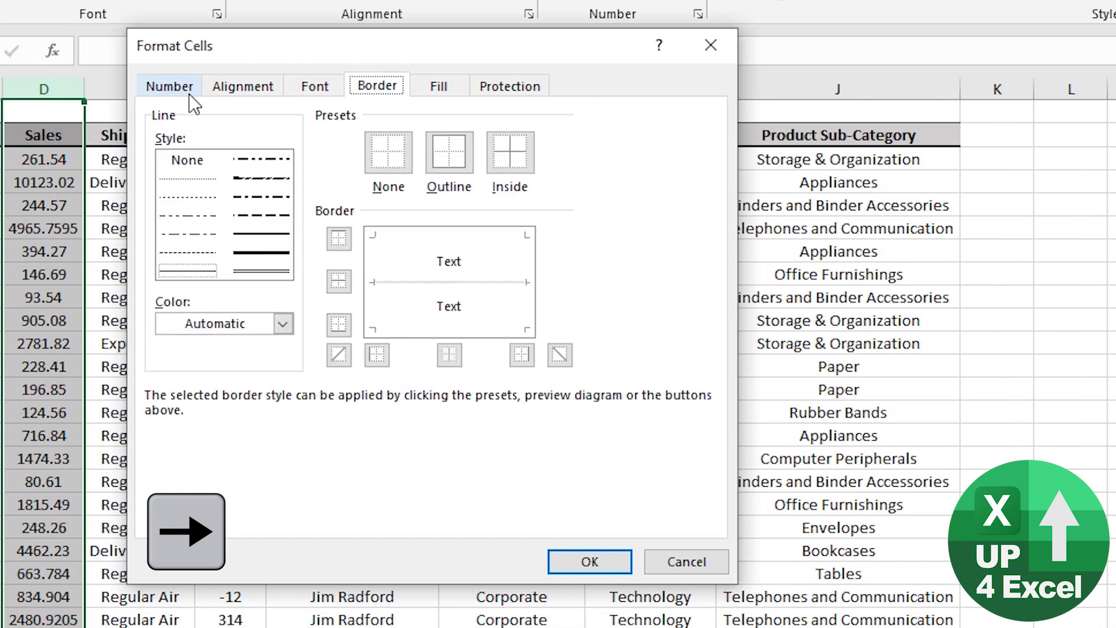
pyautogui.press('Left')
pyautogui.press('Left')
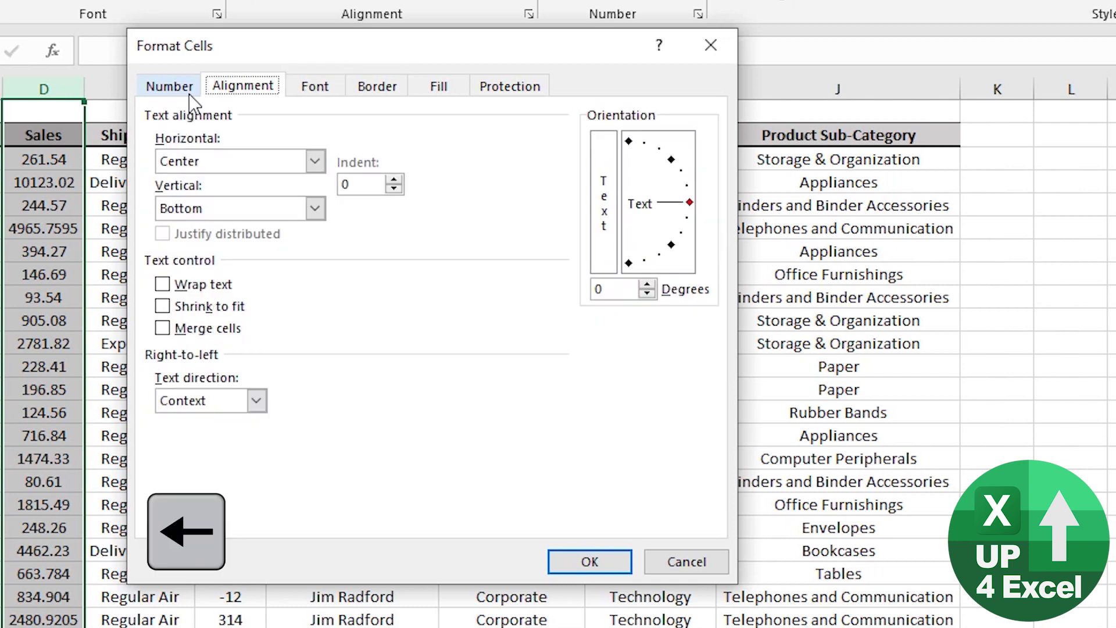
pyautogui.press('Left')
pyautogui.press('Tab')
pyautogui.press('Down')
pyautogui.press('Down')
pyautogui.press('Down')
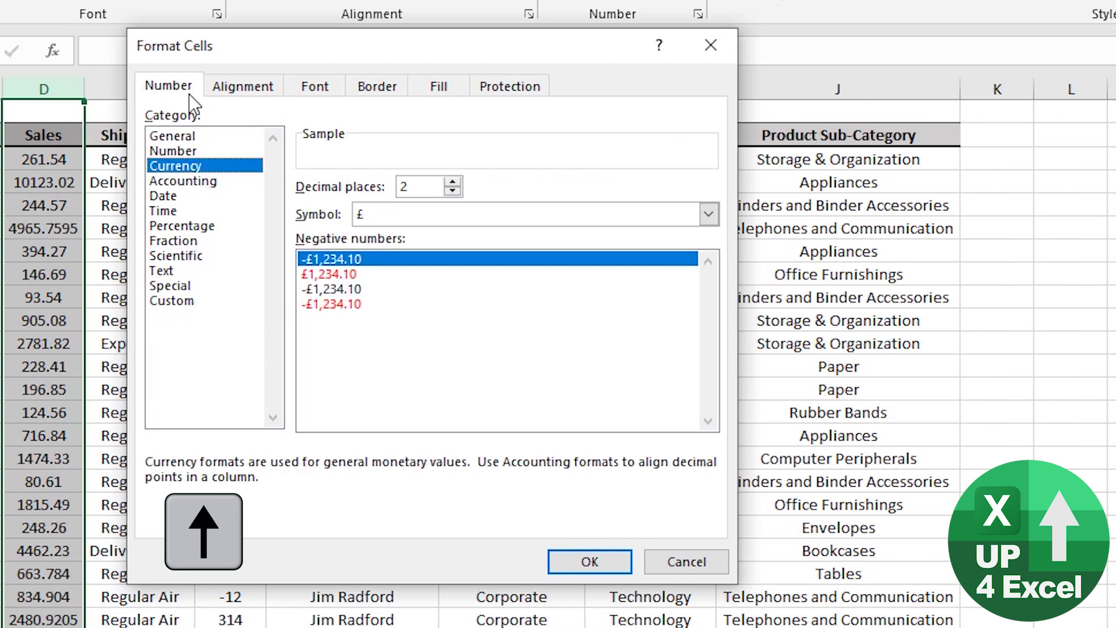
pyautogui.press('Up')
pyautogui.press('Tab')
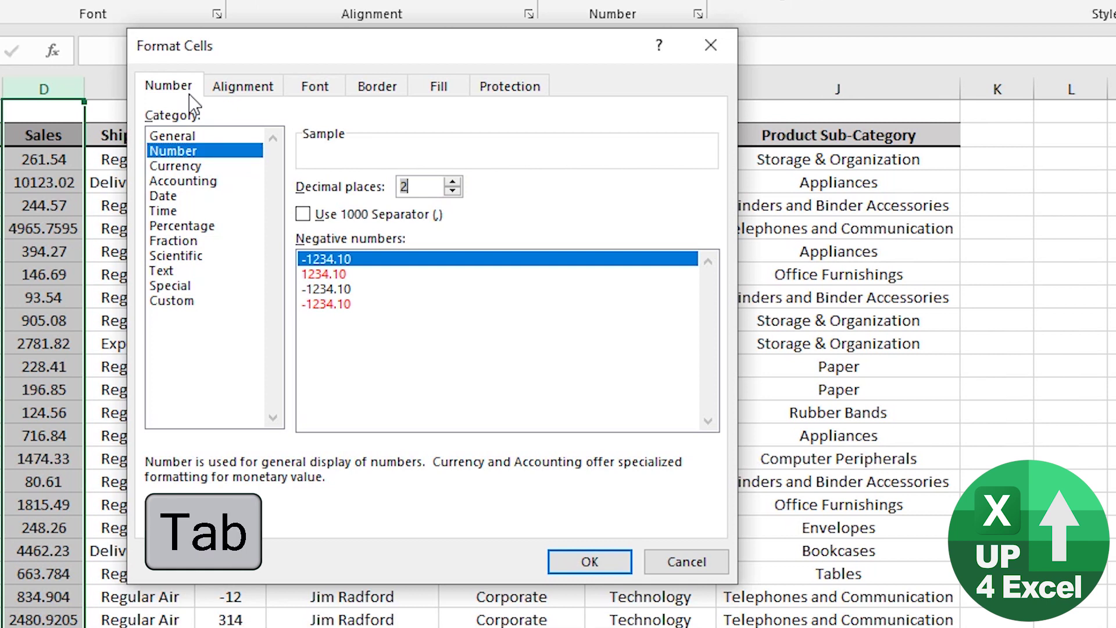
pyautogui.write('0')
pyautogui.press('Tab')
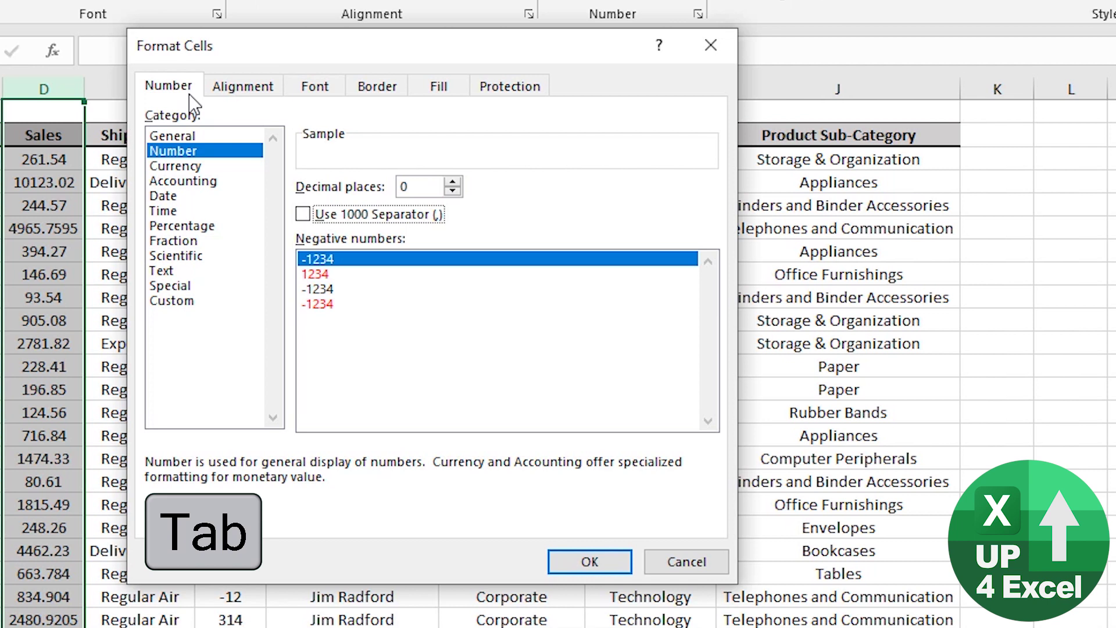
pyautogui.press('space')
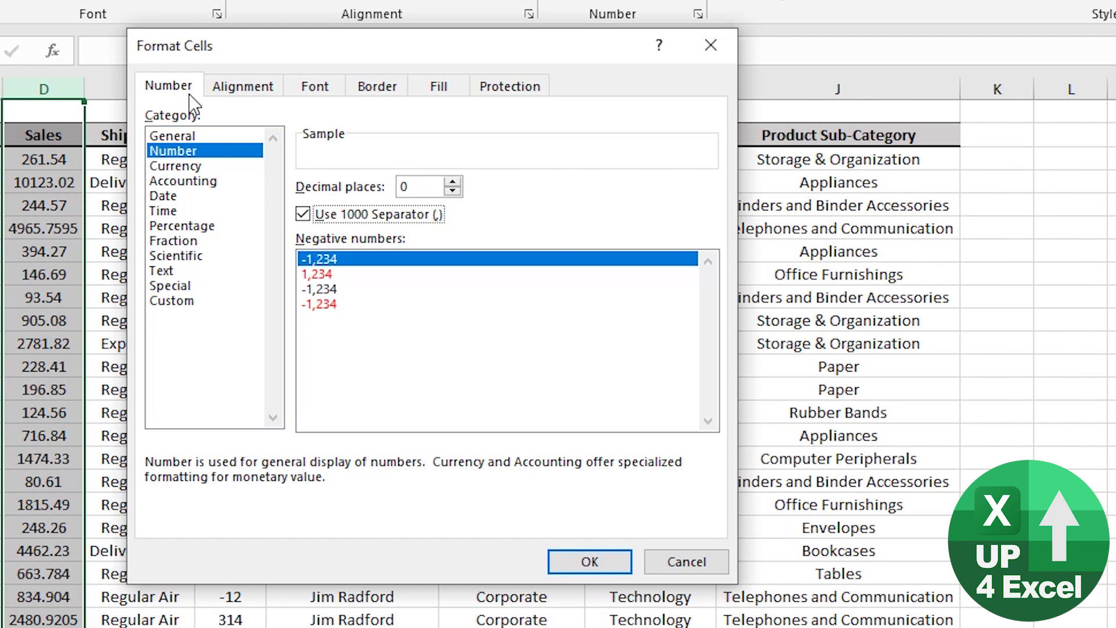
pyautogui.press('Return')
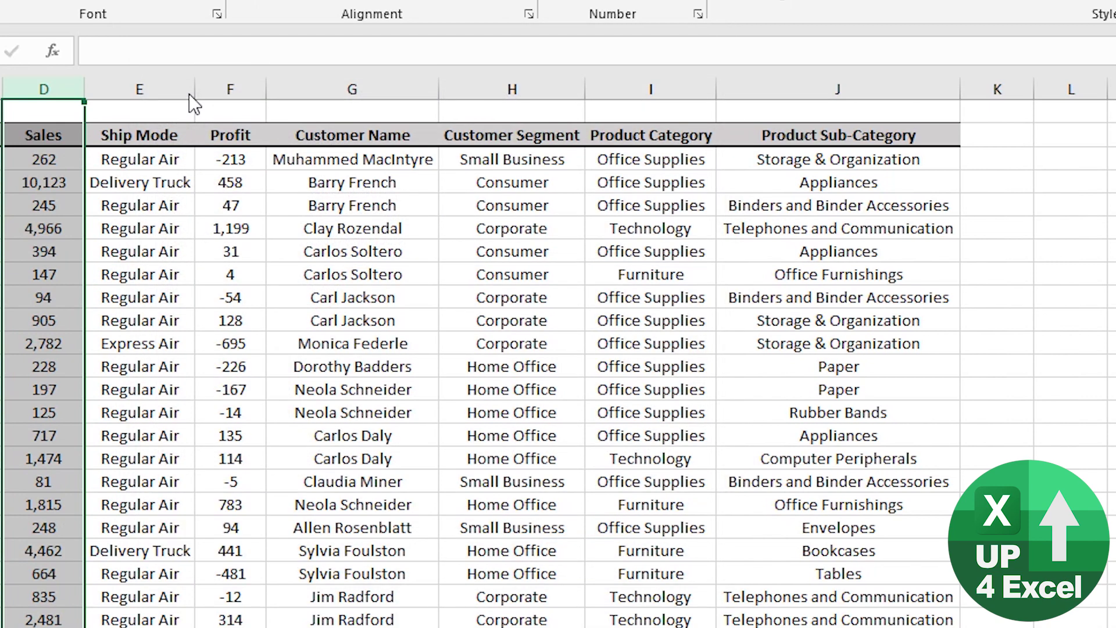
# - Change the Sales column's font to Agency FB in Format Cells
pyautogui.hotkey('ctrl', '1')
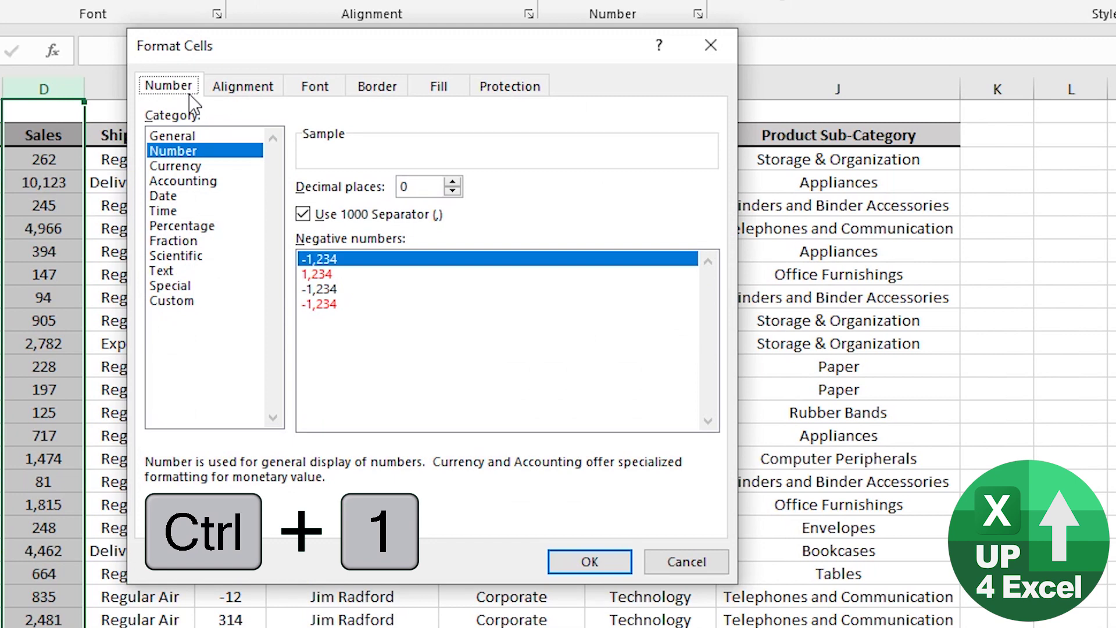
pyautogui.press('Right')
pyautogui.press('Right')
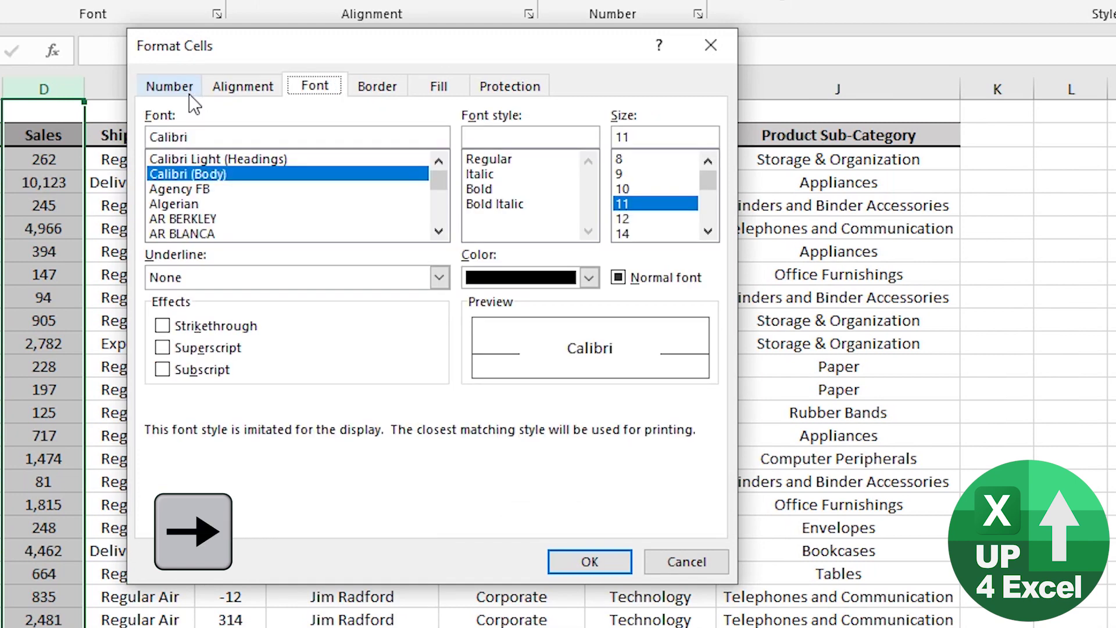
pyautogui.press('Tab')
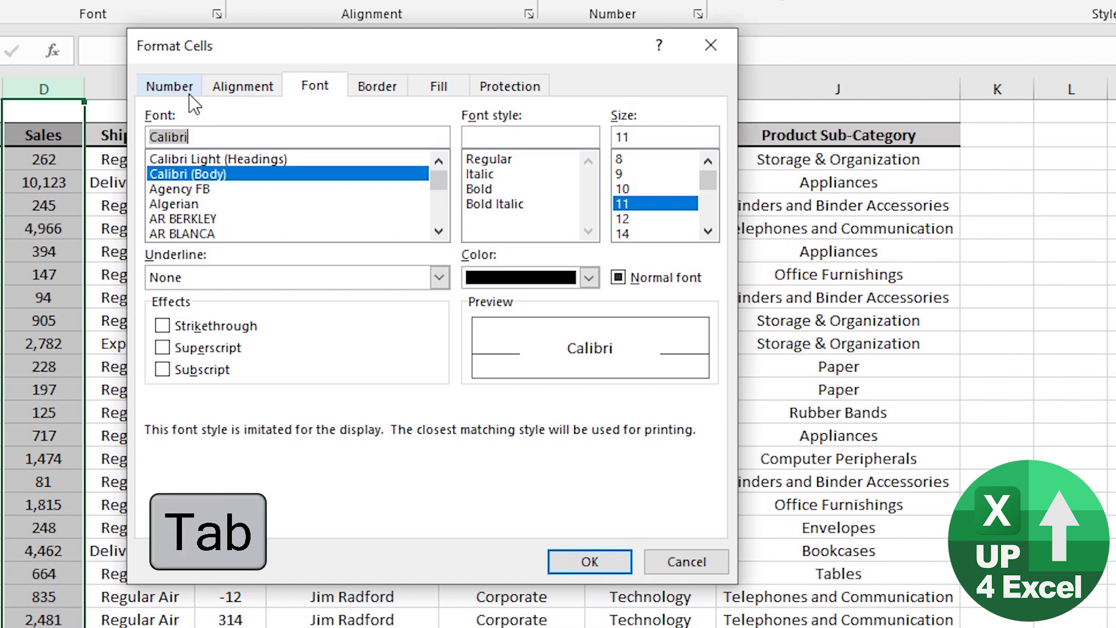
pyautogui.press('Down')
pyautogui.press('Tab')
pyautogui.press('Tab')
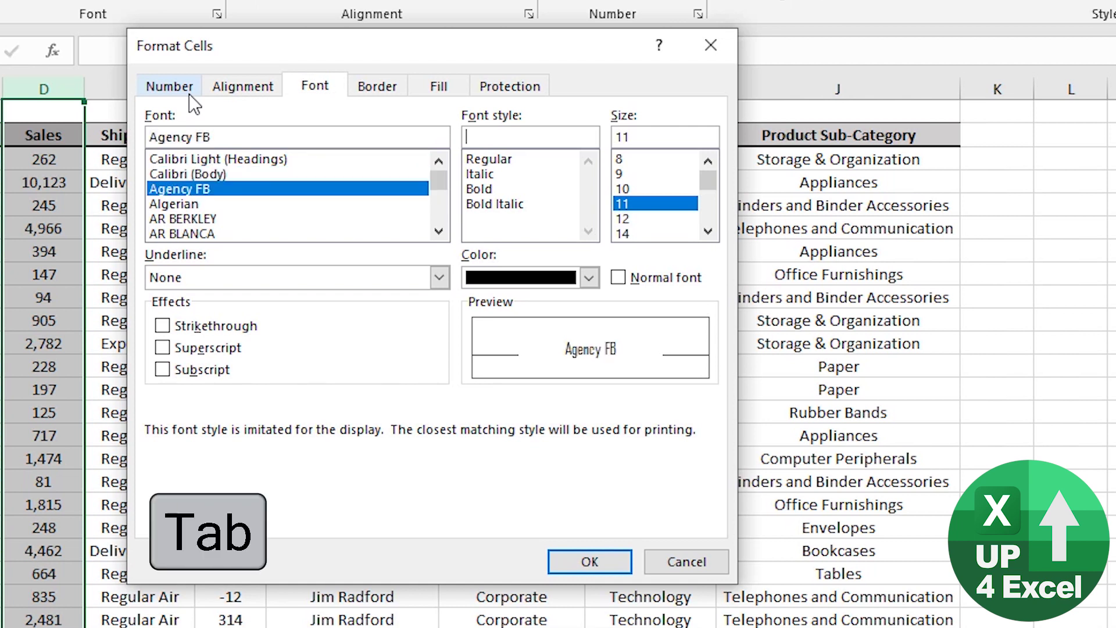
# - Set the font colour to standard green and apply the formatting
pyautogui.press('Tab')
pyautogui.press('Tab')
pyautogui.press('Tab')
pyautogui.press('Tab')
pyautogui.press('Tab')
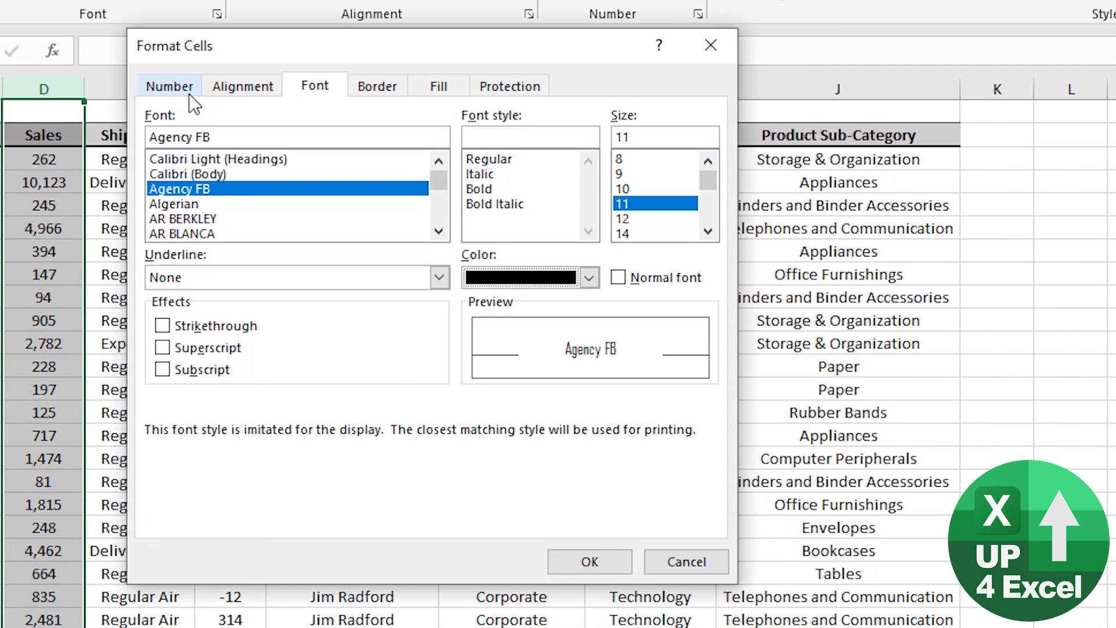
pyautogui.press('Down')
pyautogui.press('Down')
pyautogui.press('Down')
pyautogui.press('Down')
pyautogui.press('Down')
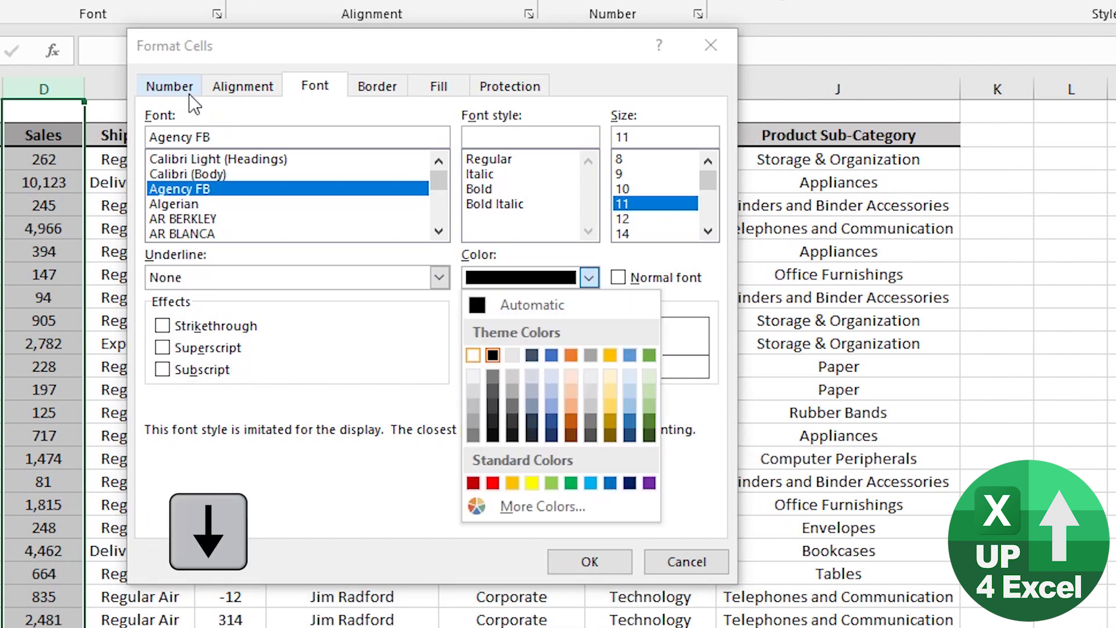
pyautogui.press('Right')
pyautogui.press('Right')
pyautogui.press('Right')
pyautogui.press('Right')
pyautogui.press('Right')
pyautogui.press('Right')
pyautogui.press('Right')
pyautogui.press('Right')
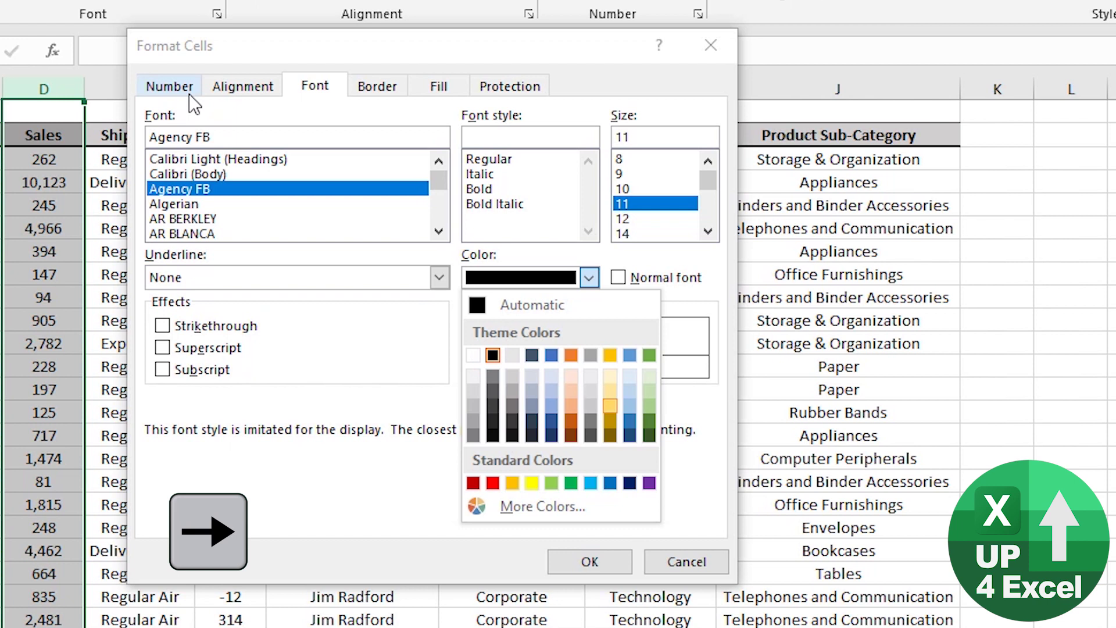
pyautogui.press('Left')
pyautogui.press('Up')
pyautogui.press('Up')
pyautogui.press('Up')
pyautogui.press('Right')
pyautogui.press('Left')
pyautogui.press('Left')
pyautogui.press('Left')
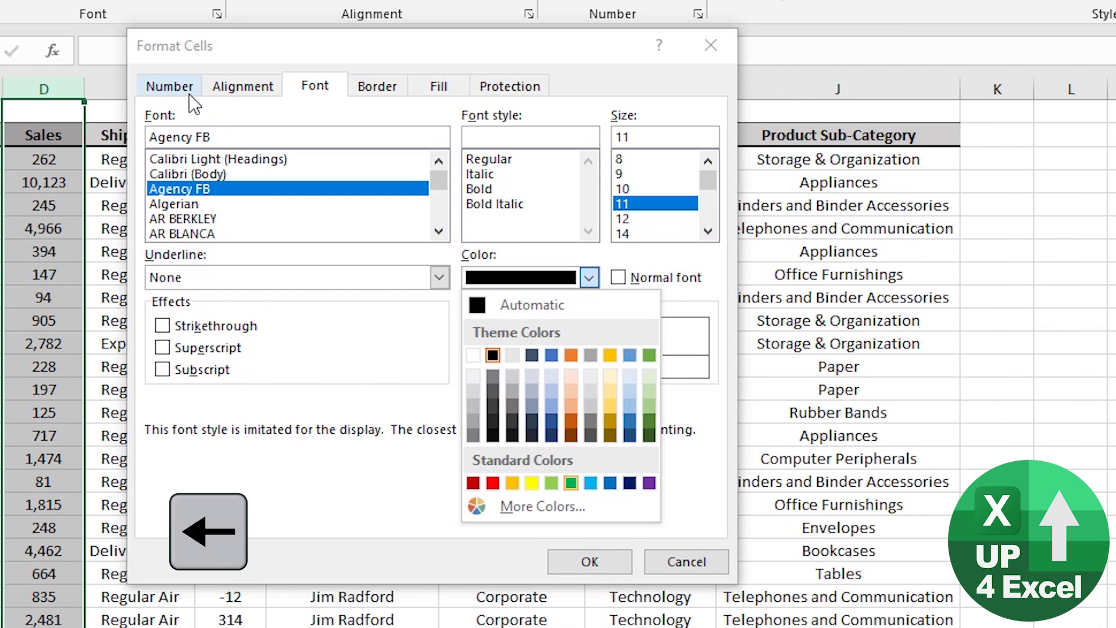
pyautogui.press('Return')
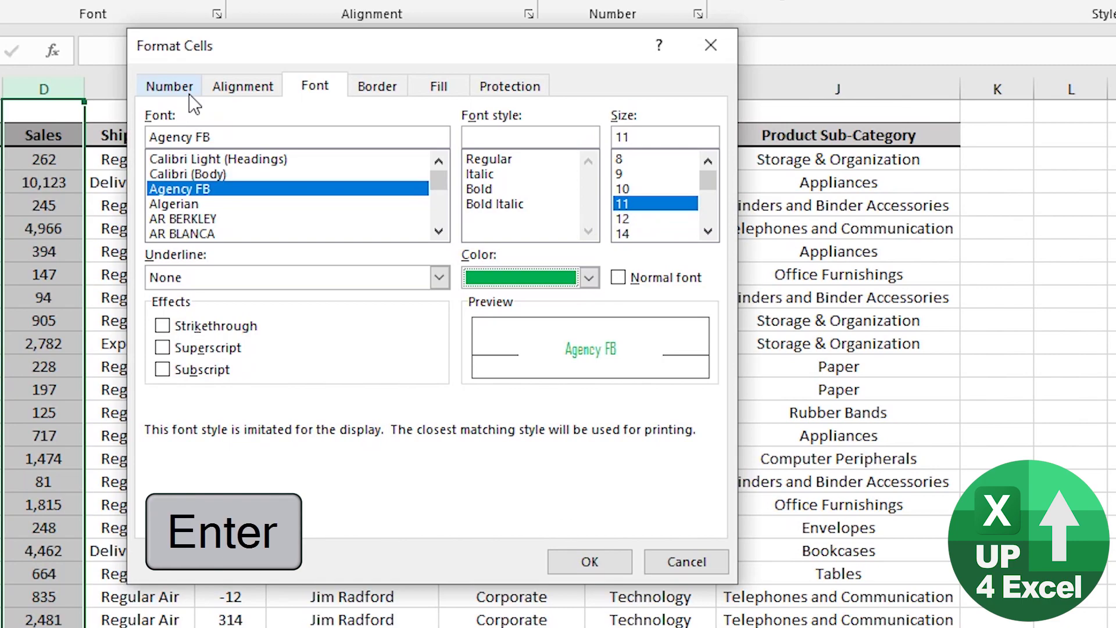
pyautogui.press('Tab')
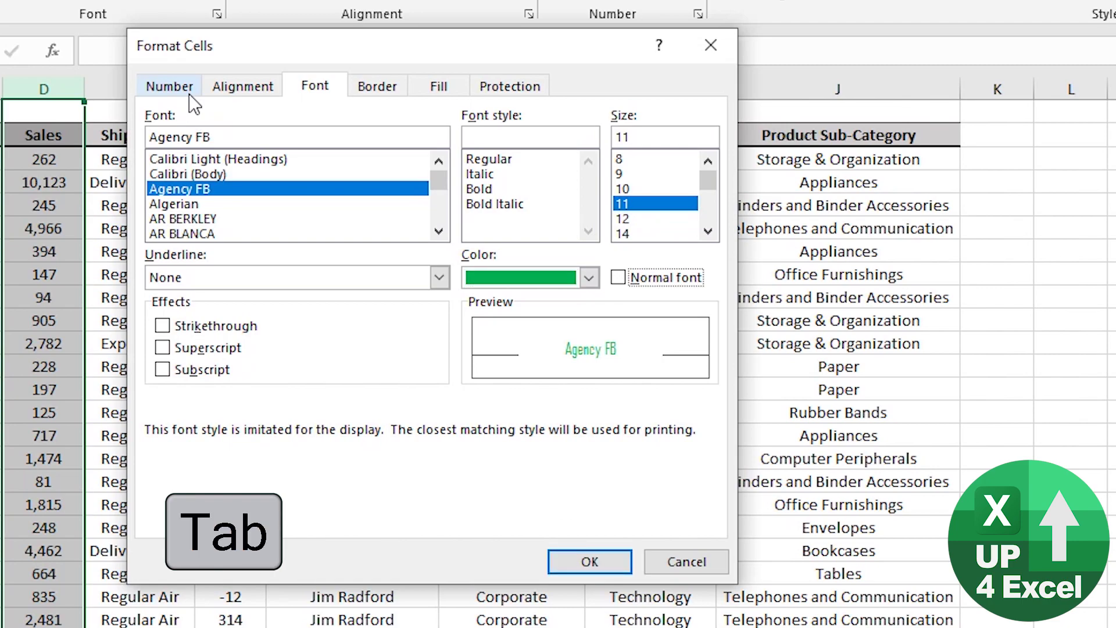
pyautogui.press('Return')
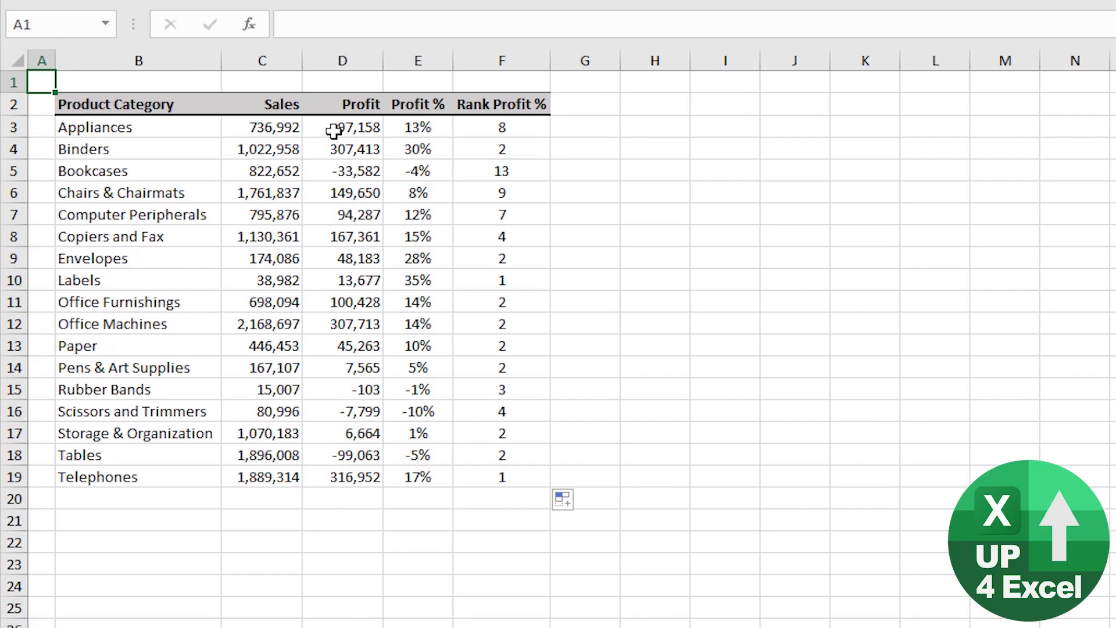
# - Inspect F5's =RANK(E5,E5:E21) formula, then open F3's =RANK(E3,E3:E19) for editing
pyautogui.click(502, 176)
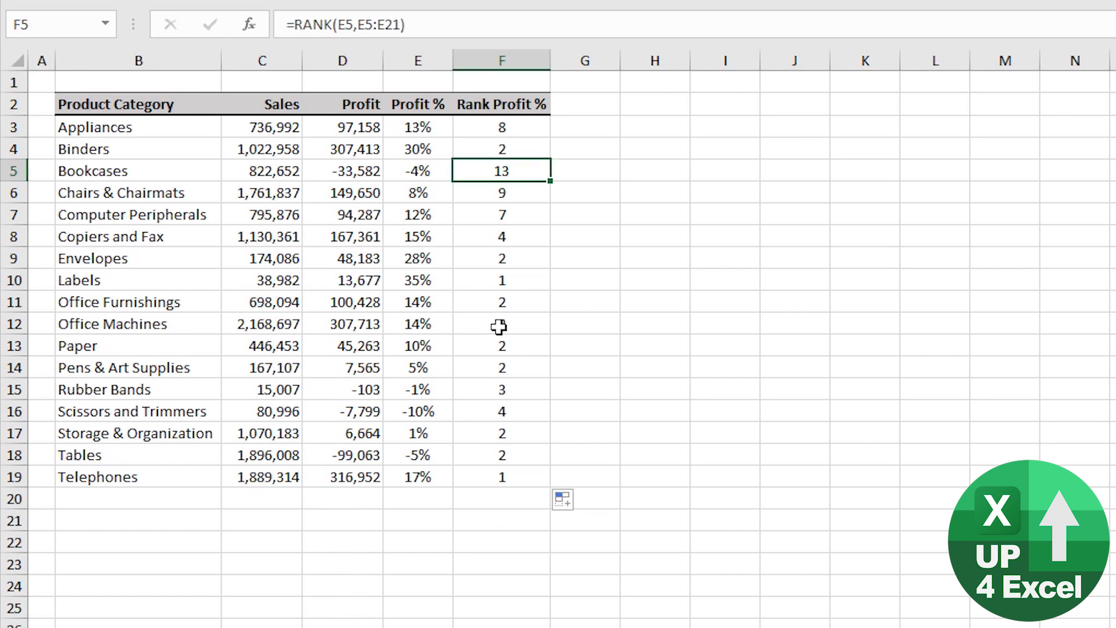
pyautogui.press('F2')
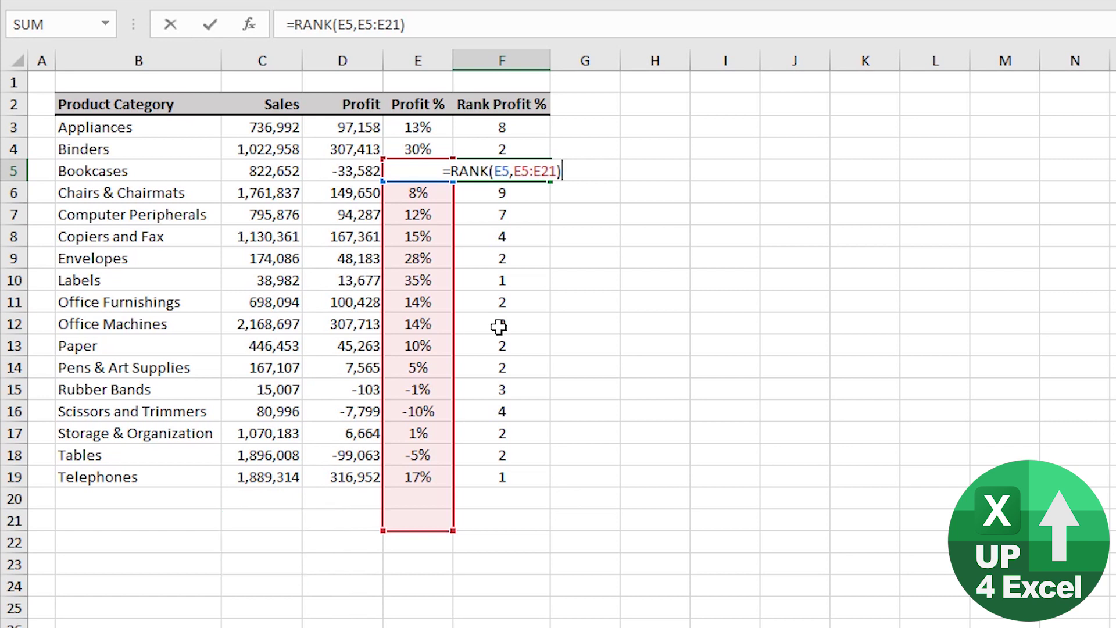
pyautogui.press('Left')
pyautogui.press('Escape')
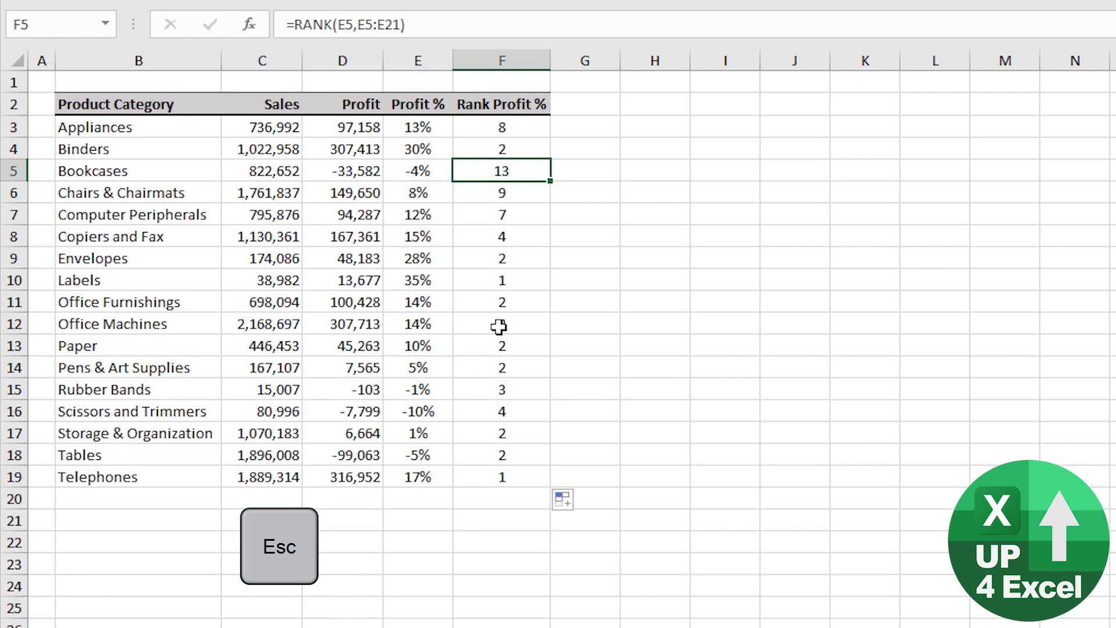
pyautogui.press('Up')
pyautogui.press('Up')
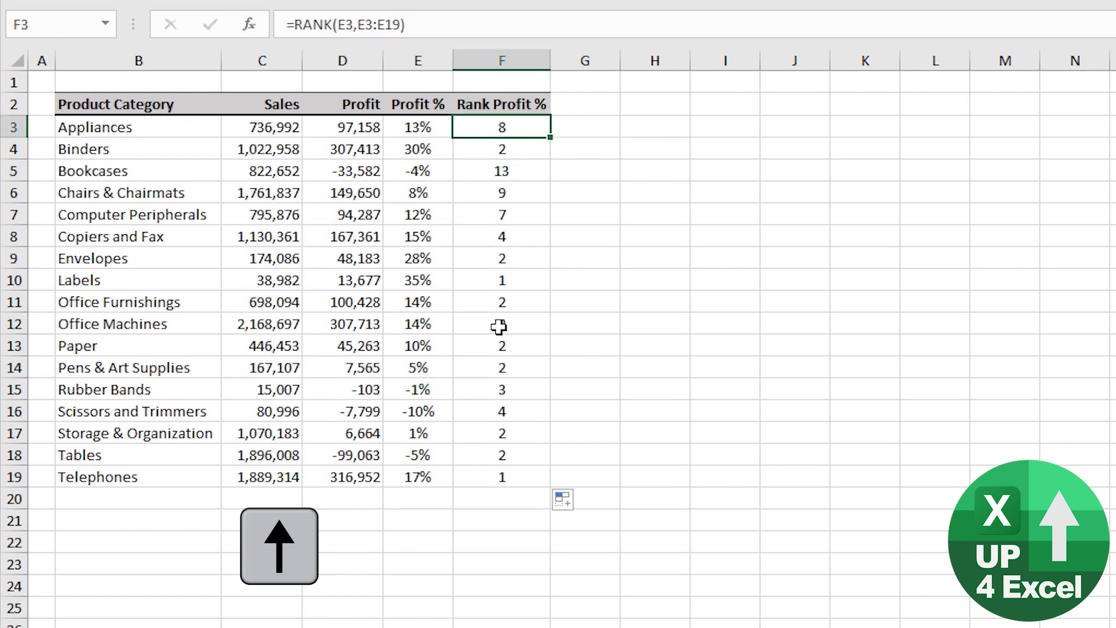
pyautogui.press('F2')
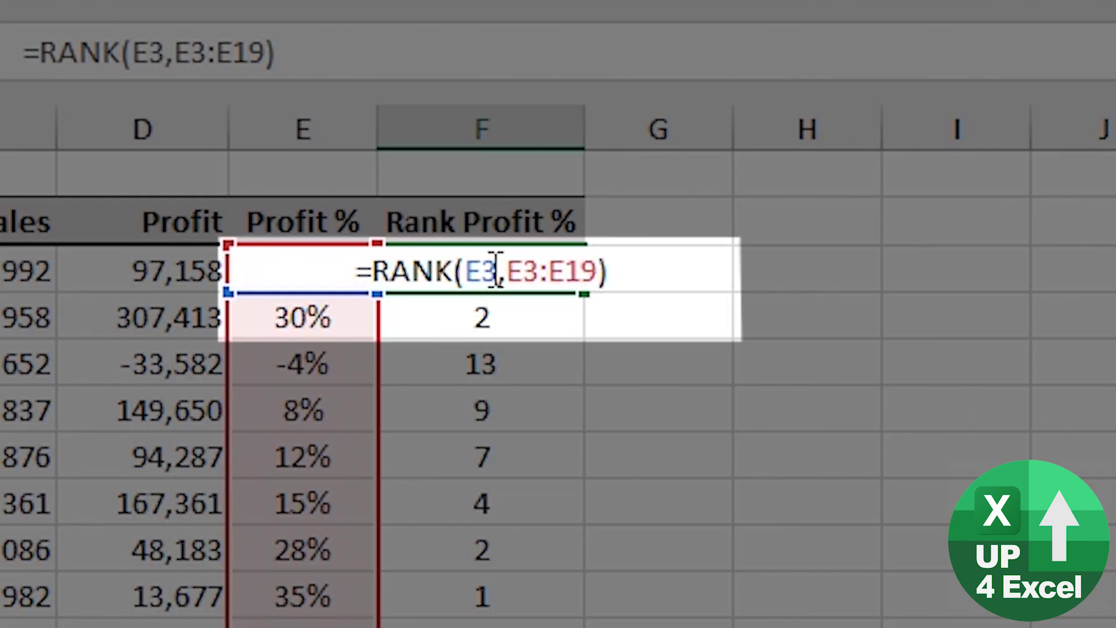
# - Cycle the first RANK argument through its reference styles until it reads $E3
pyautogui.click(481, 269)
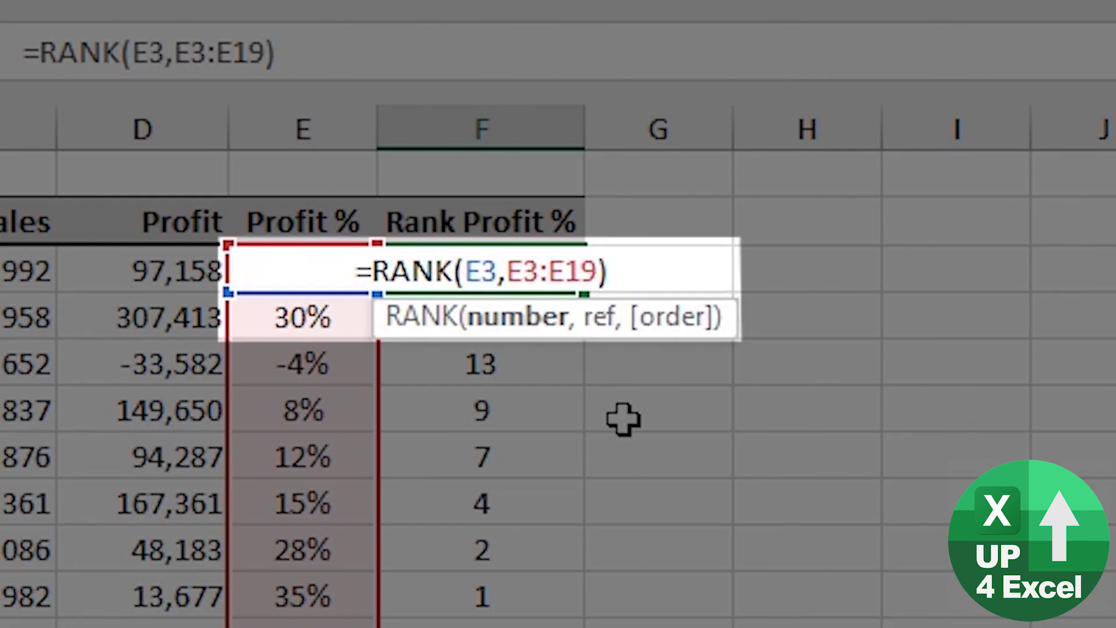
pyautogui.press('F4')
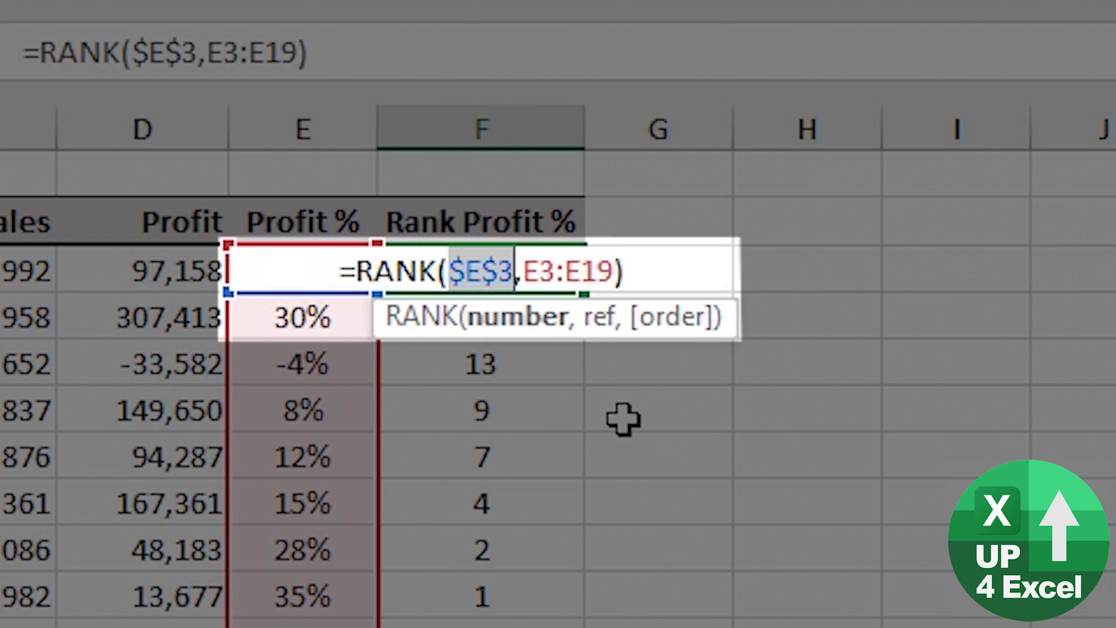
pyautogui.press('F4')
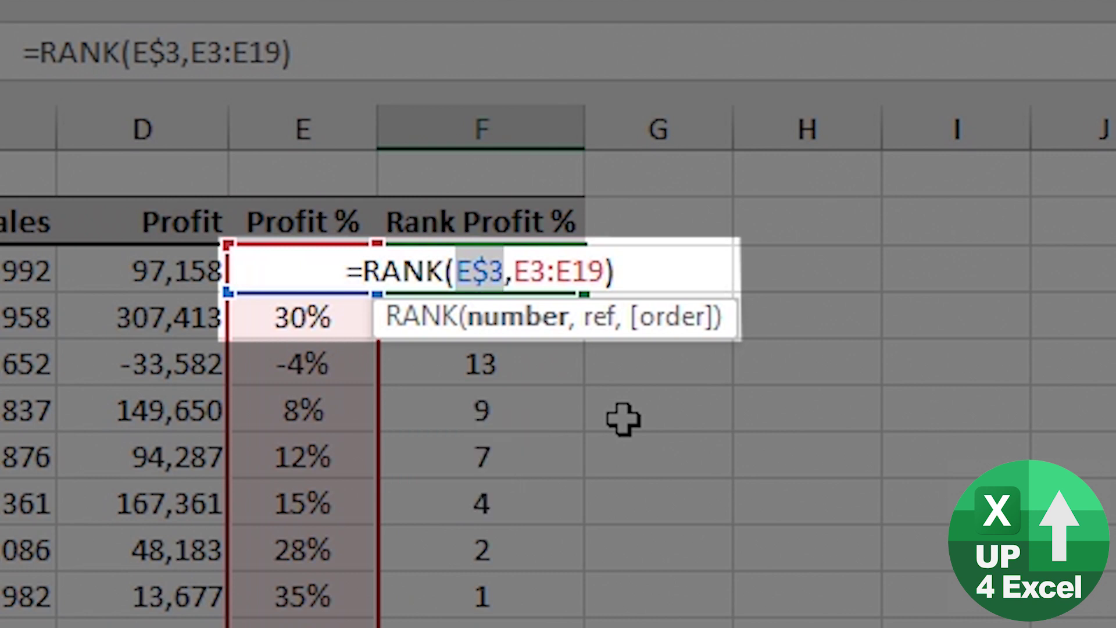
pyautogui.press('F4')
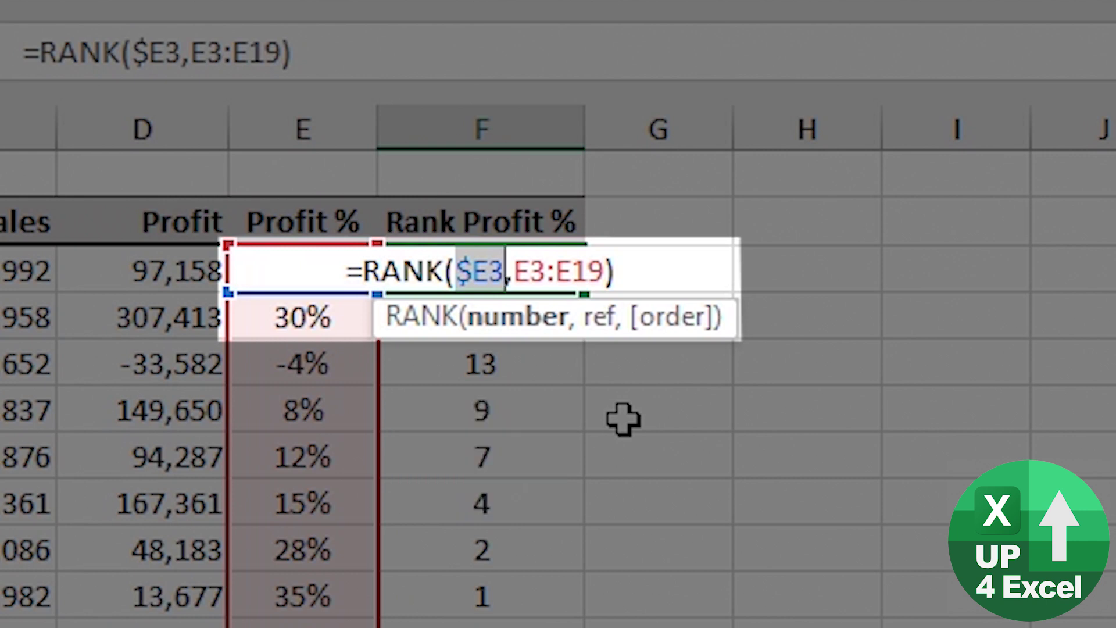
pyautogui.press('F4')
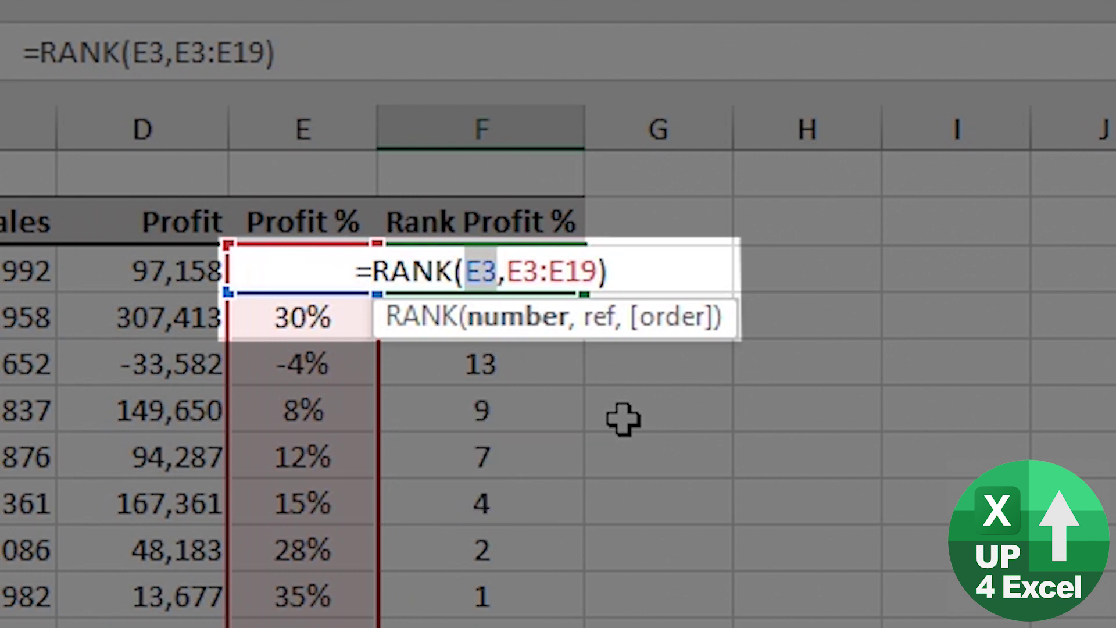
pyautogui.press('F4')
pyautogui.press('F4')
pyautogui.press('F4')
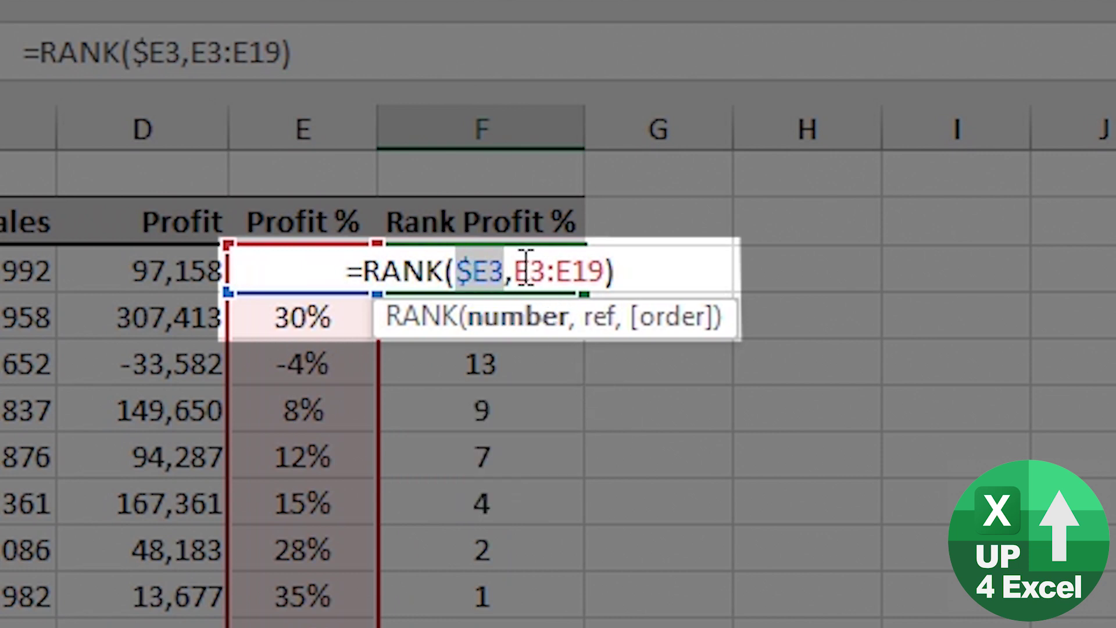
# - Make the ranking range absolute as $E$3:$E$19 and commit the formula
pyautogui.click(599, 319)
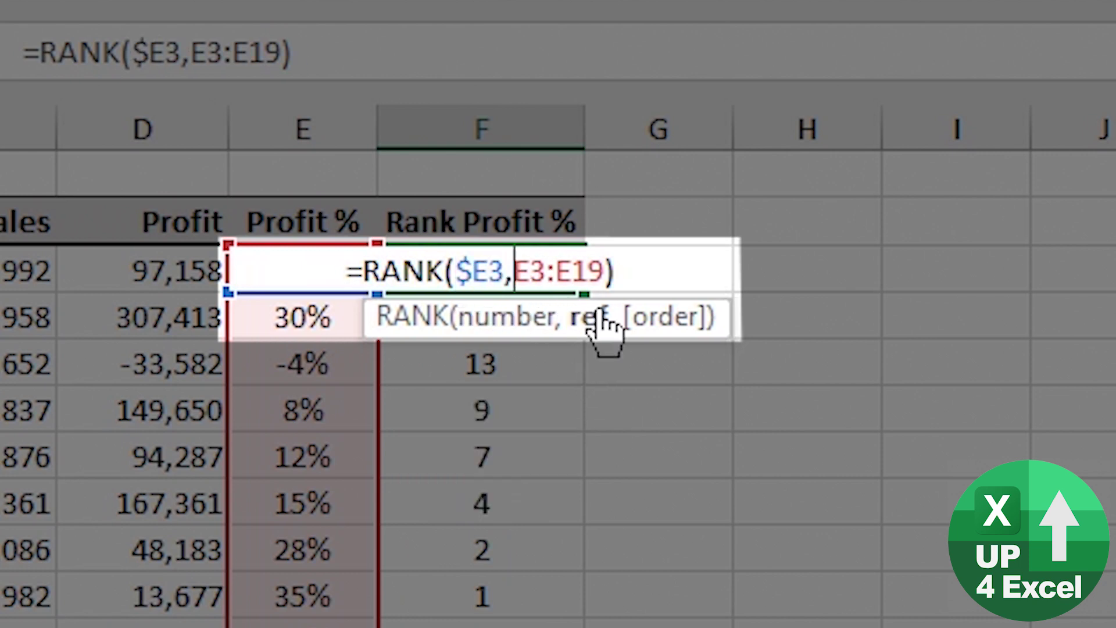
pyautogui.click(533, 273)
pyautogui.press('F4')
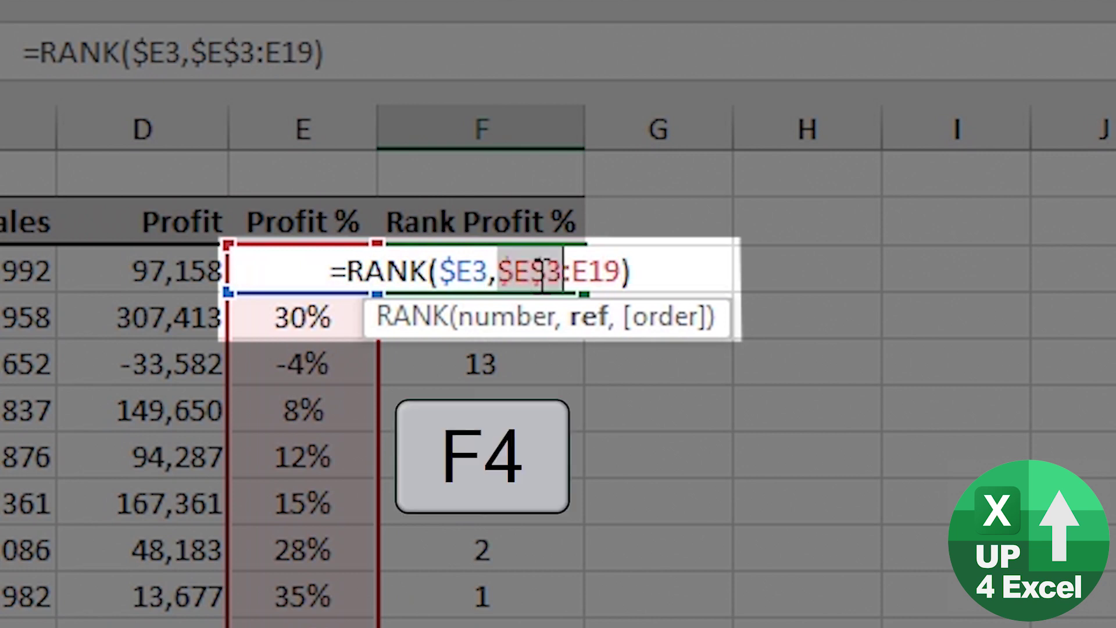
pyautogui.press('F4')
pyautogui.press('F4')
pyautogui.press('F4')
pyautogui.click(504, 271)
pyautogui.moveTo(515, 271); pyautogui.dragTo(600, 266)
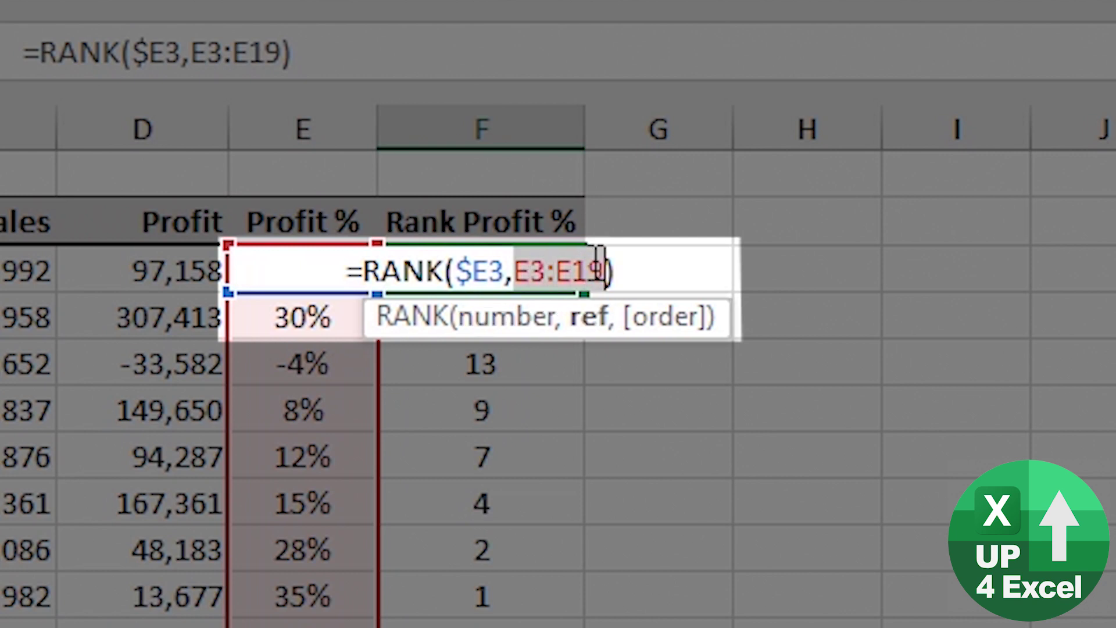
pyautogui.press('F4')
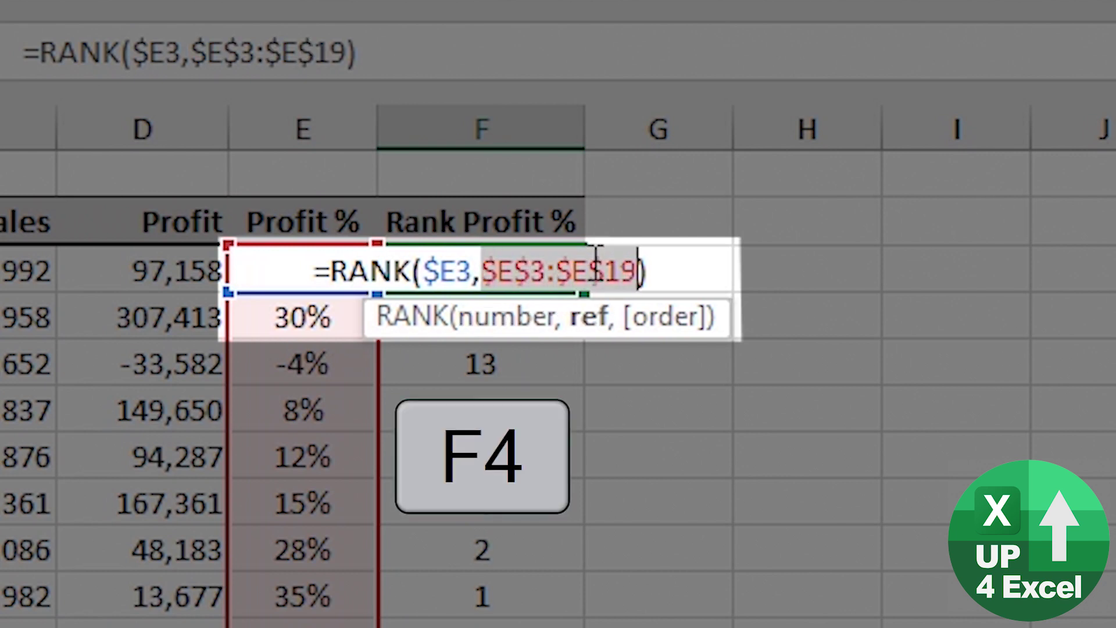
pyautogui.press('Return')
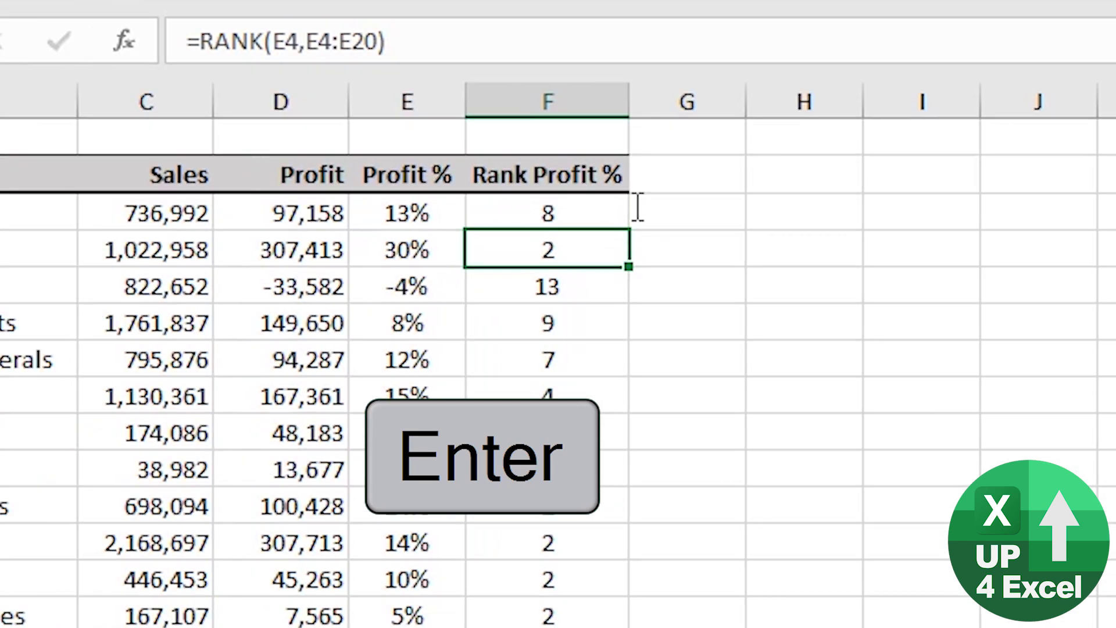
pyautogui.click(598, 213)
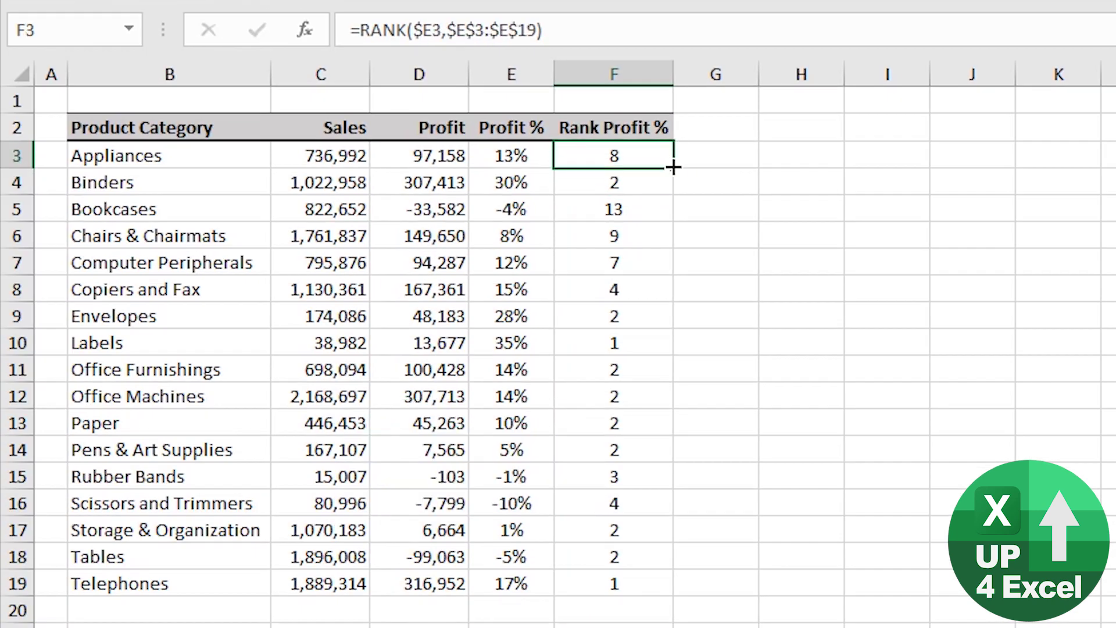
# - Fill F3's RANK formula down to F19 and bring up the Customize Quick Access Toolbar list
pyautogui.doubleClick(673, 168)
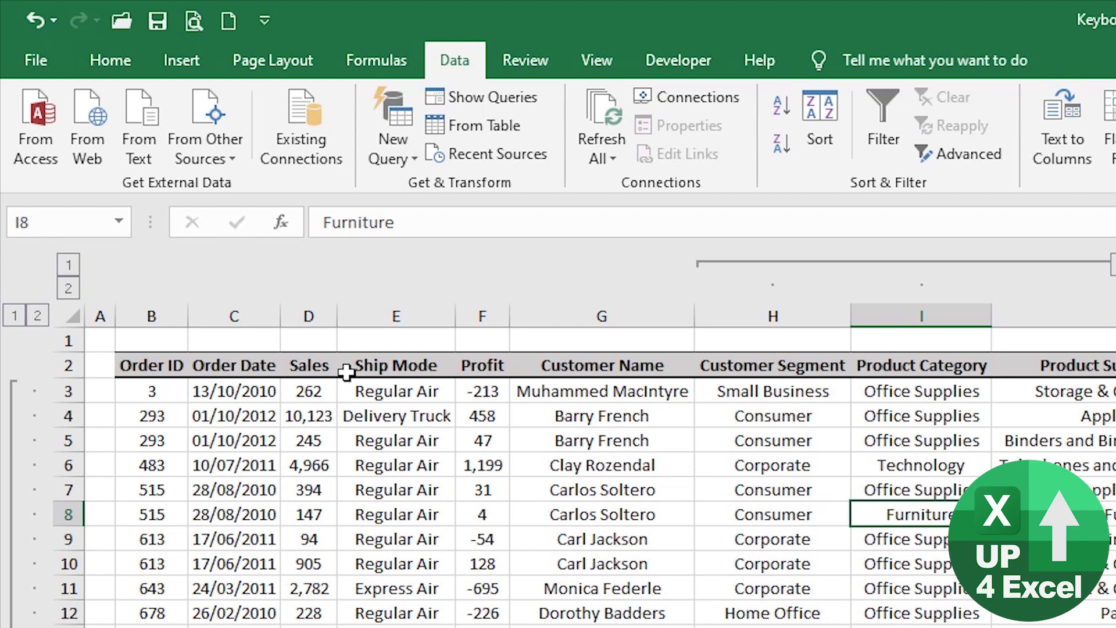
pyautogui.click(263, 26)
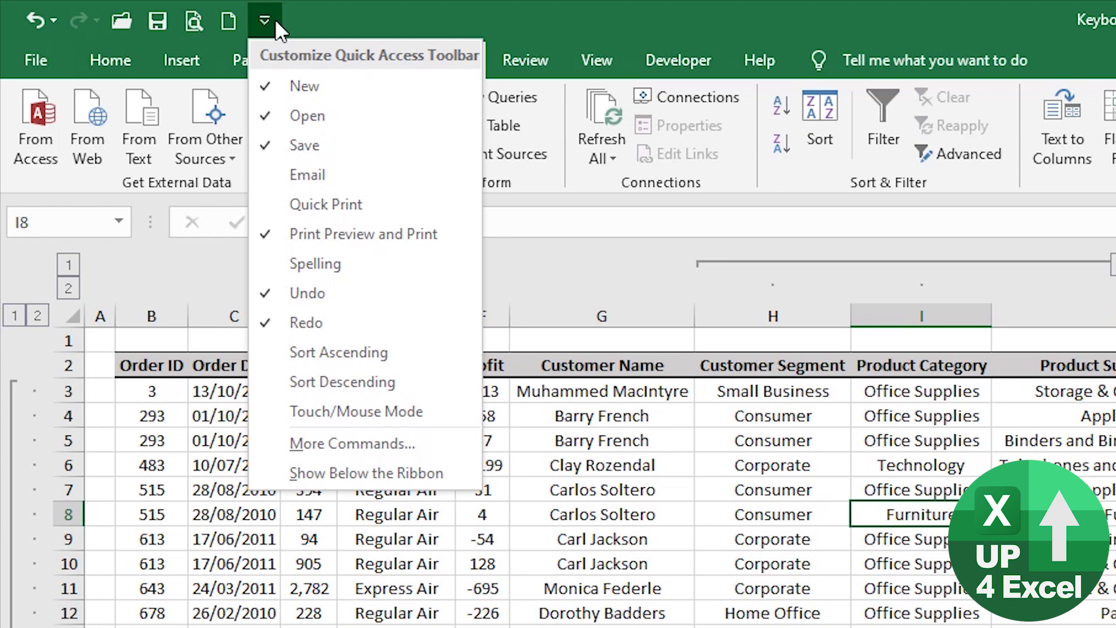
# - Through More Commands, add Refresh All to the Quick Access Toolbar and confirm with OK
pyautogui.click(366, 448)
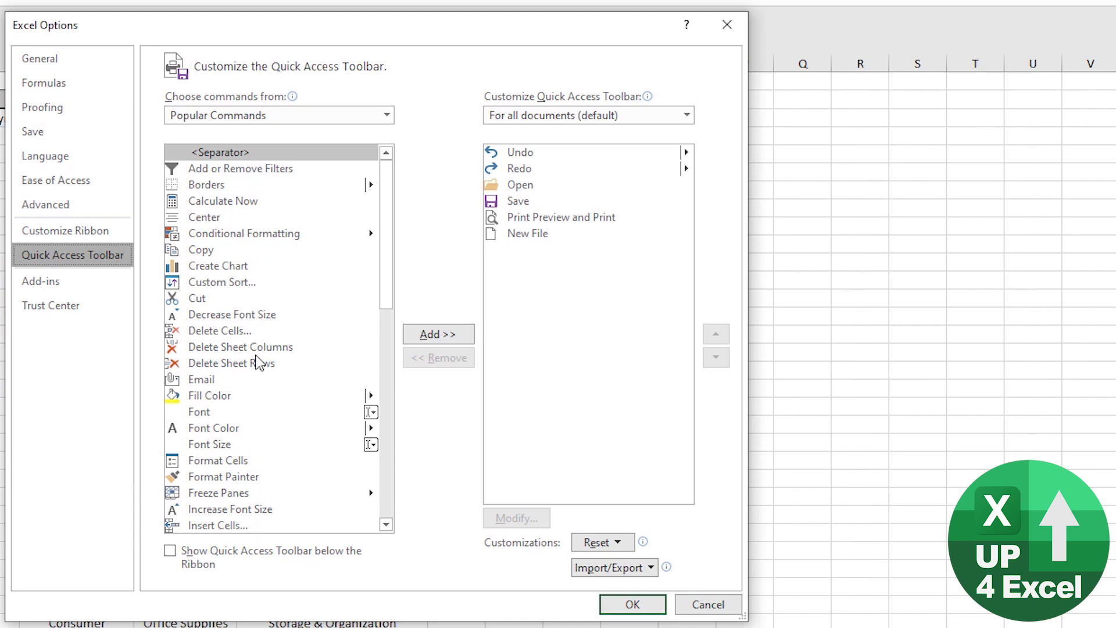
pyautogui.scroll(-3, 257, 360)
pyautogui.scroll(-2, 257, 358)
pyautogui.scroll(-3, 256, 358)
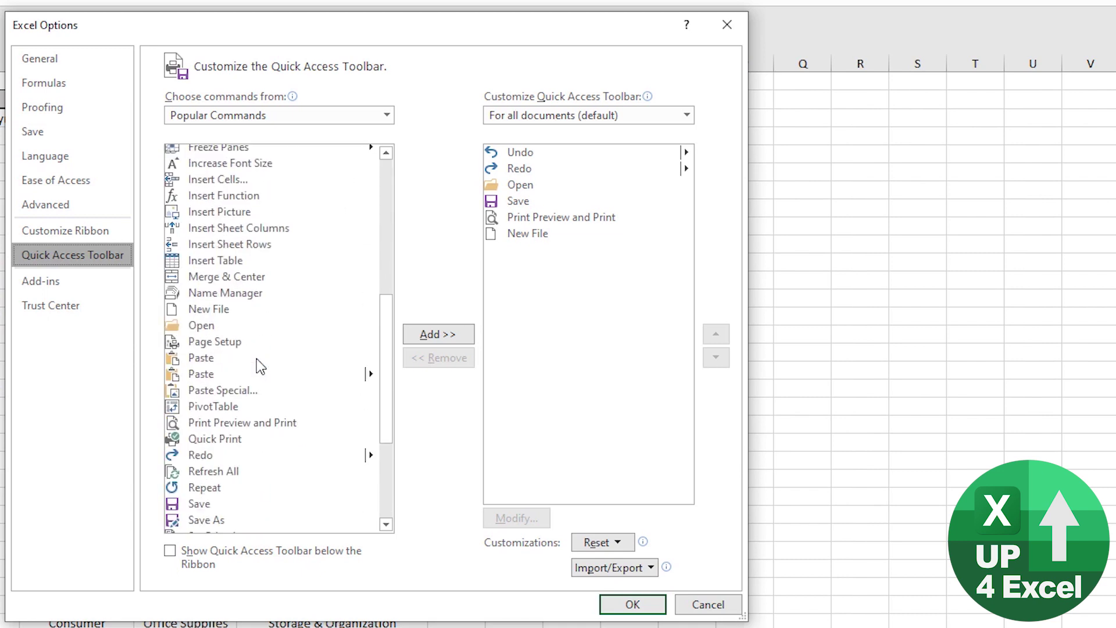
pyautogui.click(220, 474)
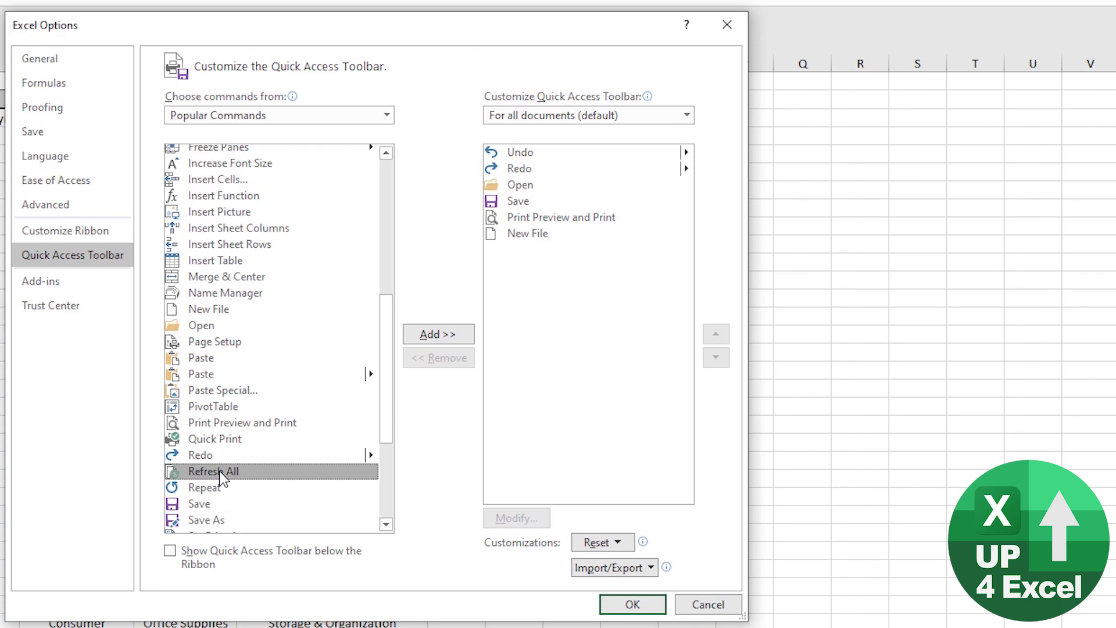
pyautogui.click(428, 333)
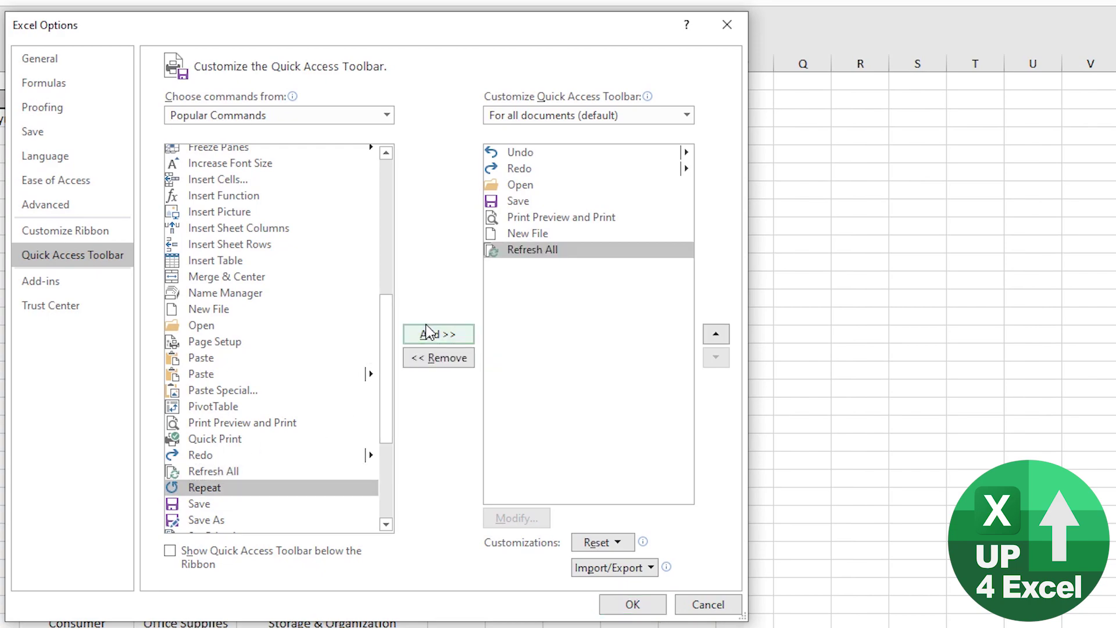
pyautogui.click(634, 604)
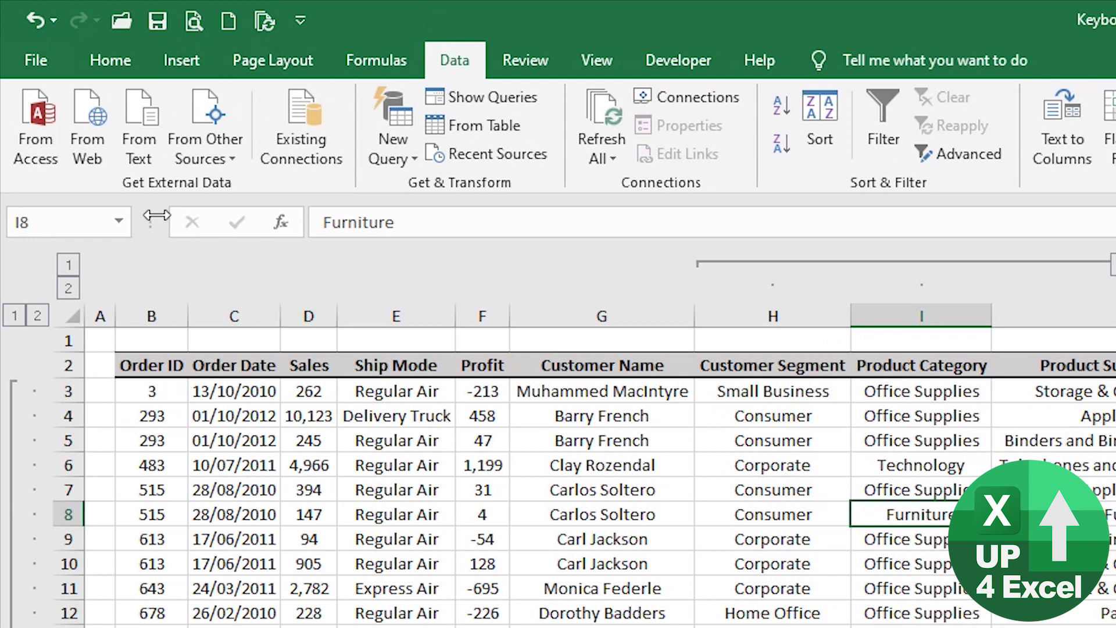
# - Show then hide the KeyTips, select the Profit value in F4, and switch to Developer
pyautogui.press('alt')
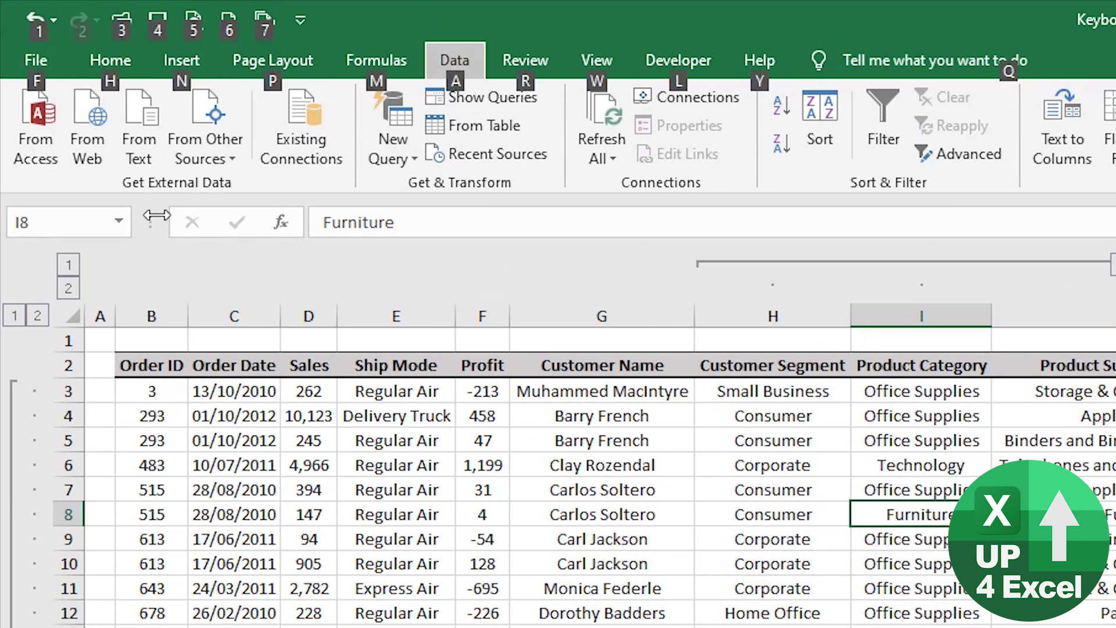
pyautogui.press('alt')
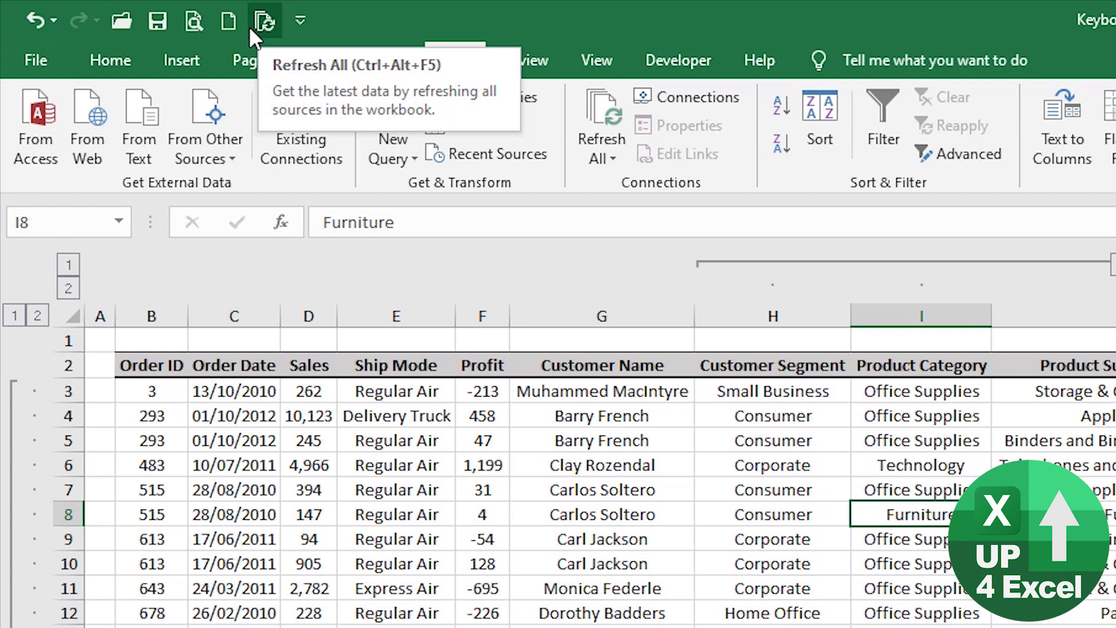
pyautogui.click(489, 408)
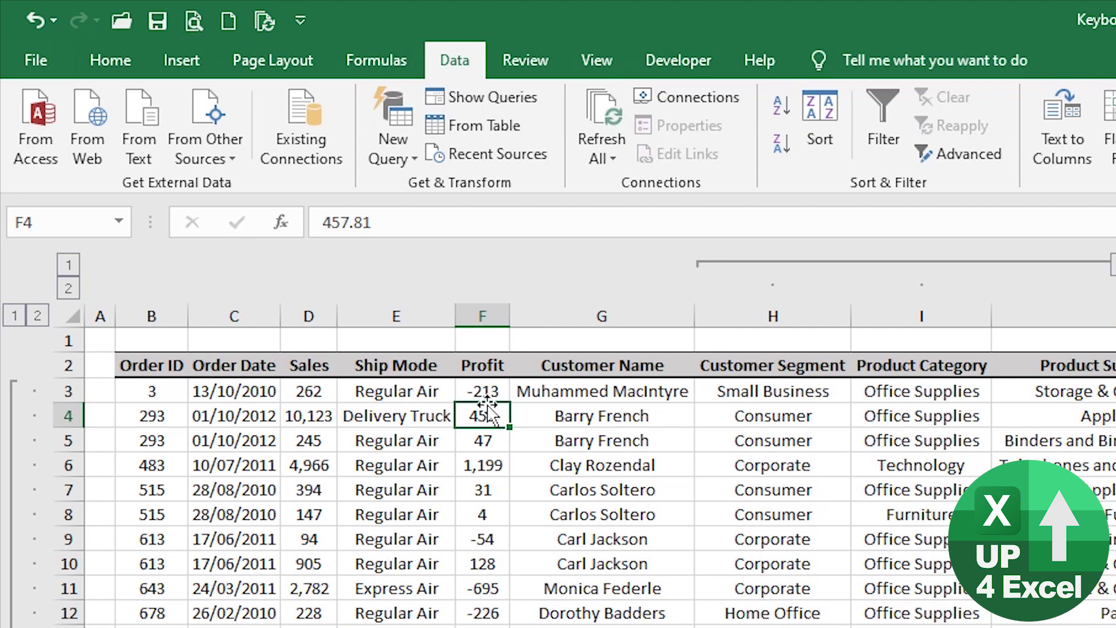
pyautogui.click(703, 60)
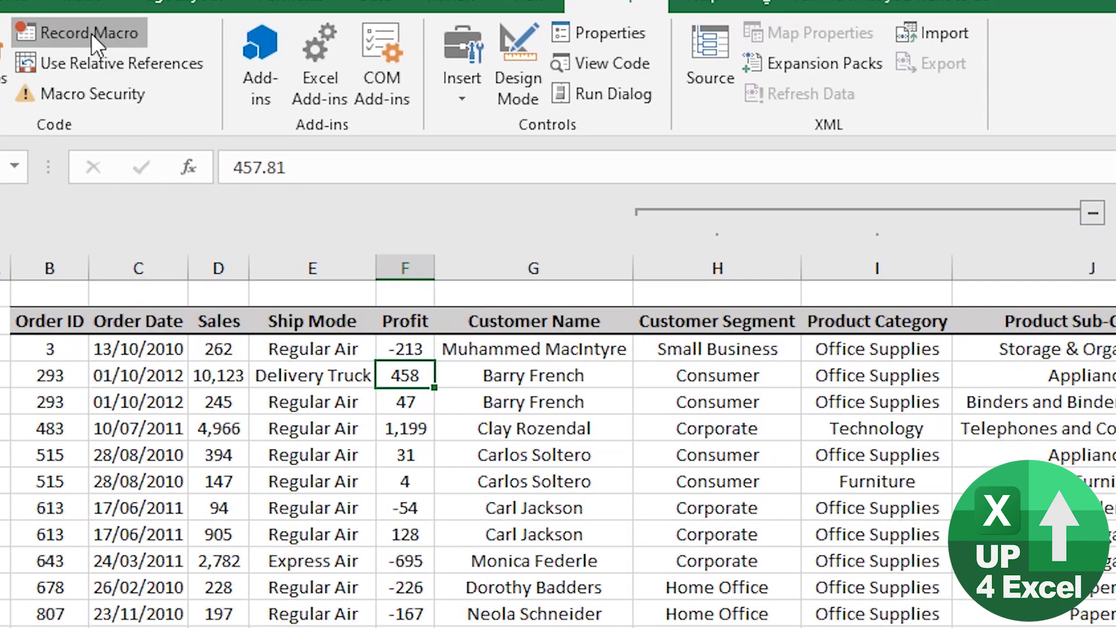
# - Start recording Macro2 in This Workbook with lowercase f as its shortcut key
pyautogui.click(90, 33)
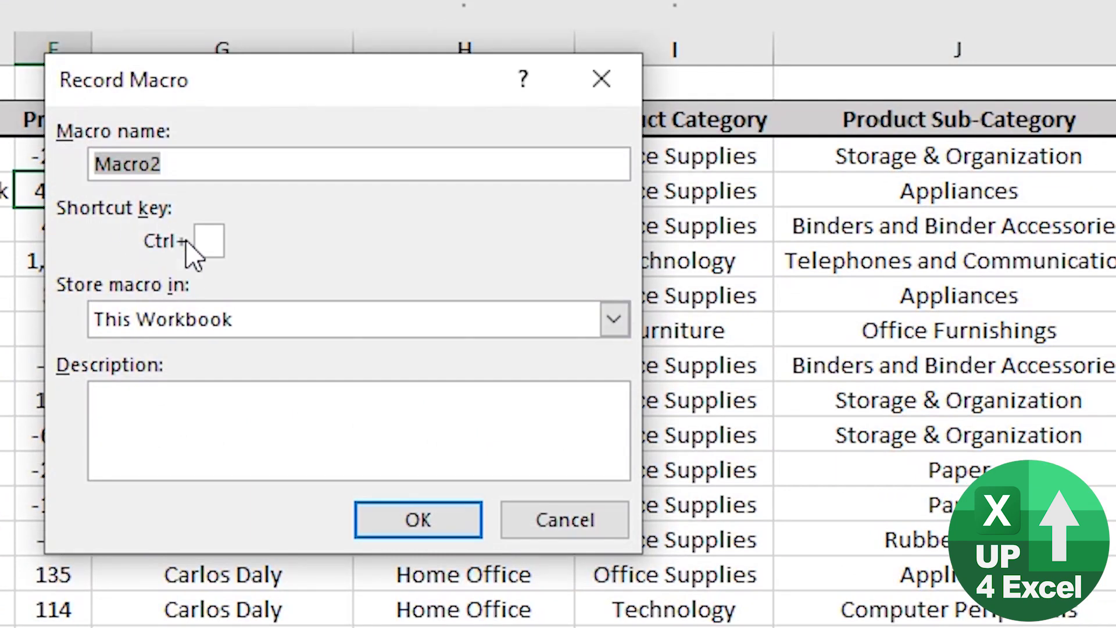
pyautogui.click(208, 243)
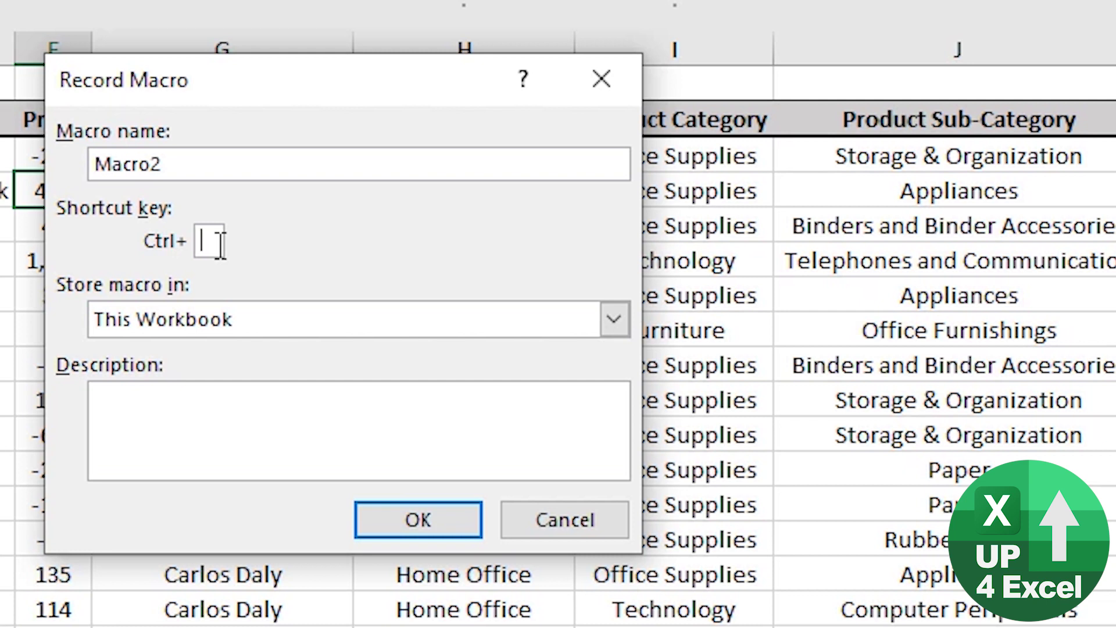
pyautogui.hotkey('shift', 'd')
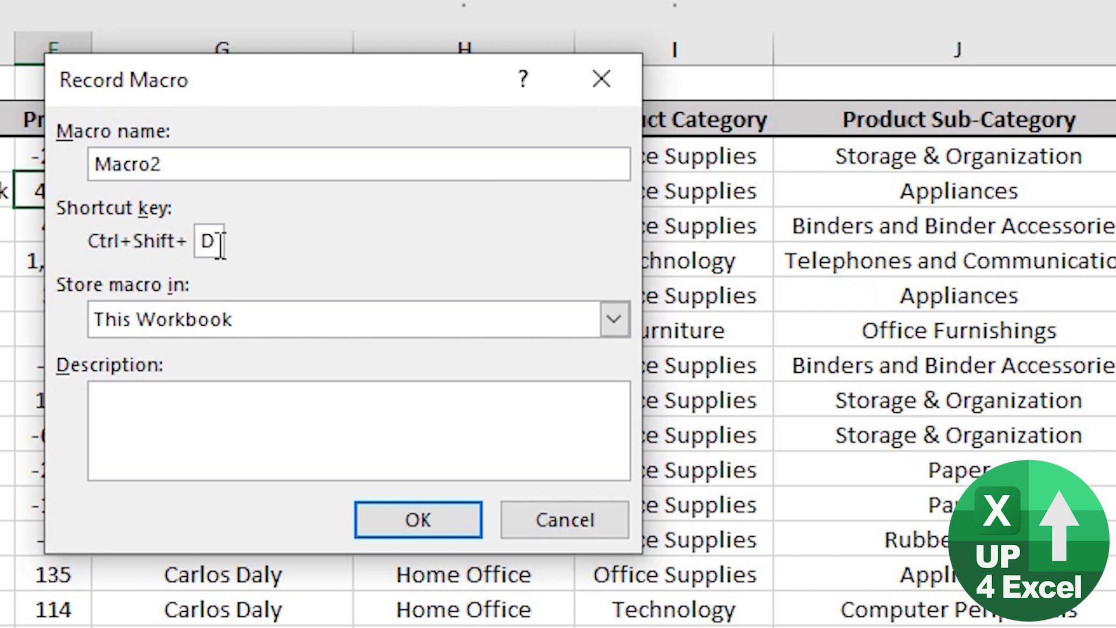
pyautogui.press('BackSpace')
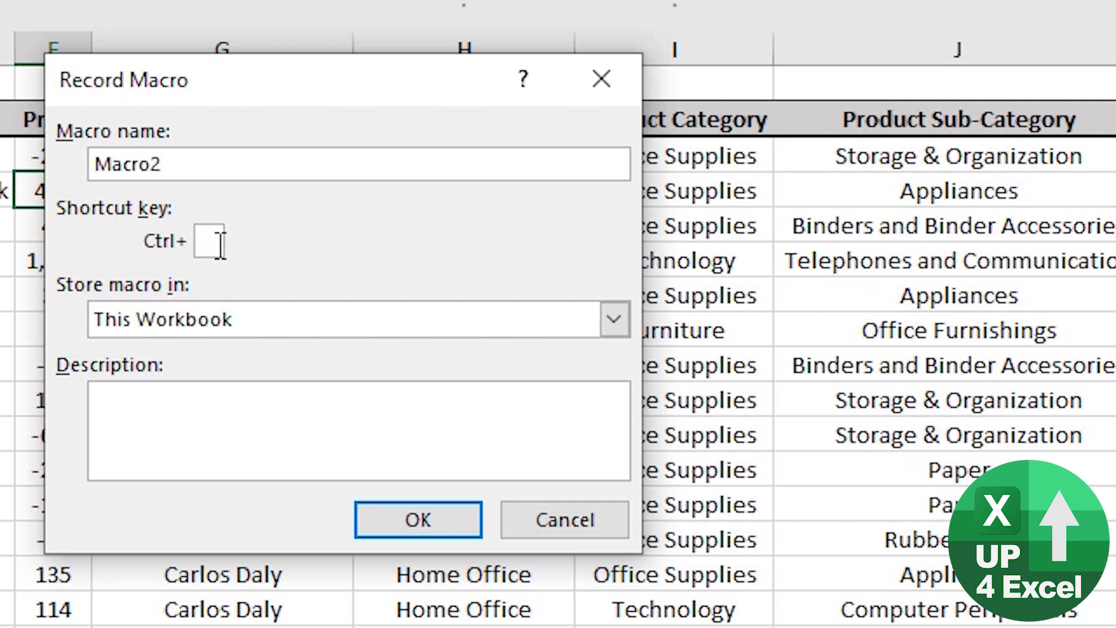
pyautogui.hotkey('shift', 'f')
pyautogui.press('BackSpace')
pyautogui.write('f')
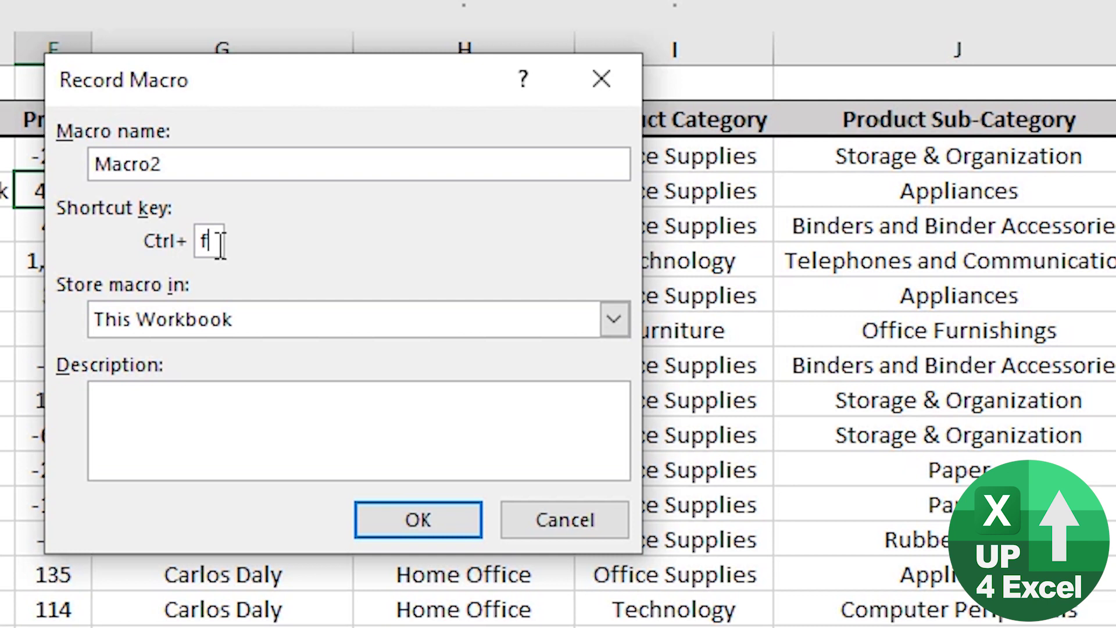